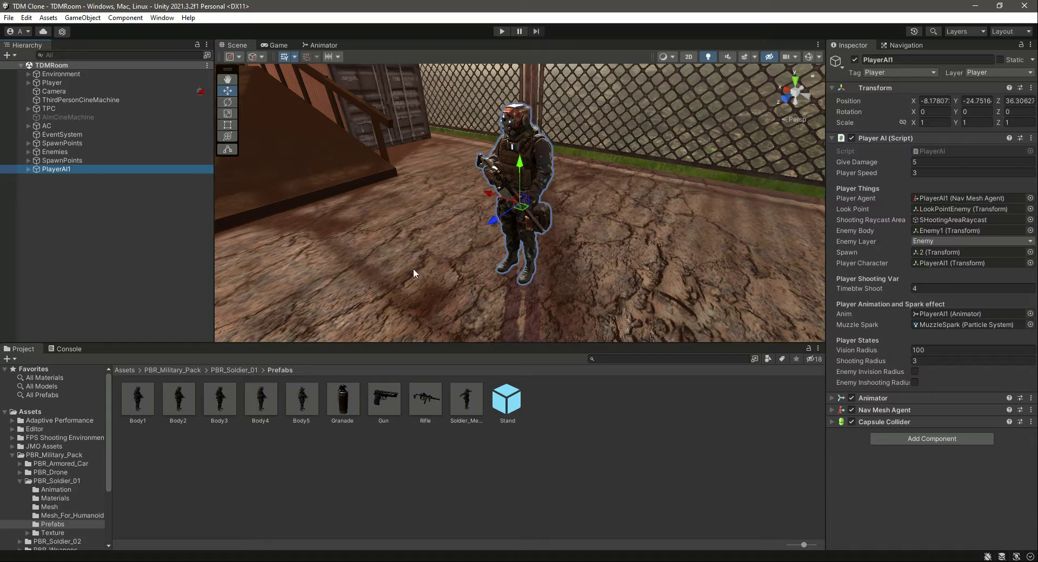
# Step: Duplicate the PlayerAI1 character and name the copy PlayerAI2
pyautogui.hotkey('ctrl', 'd')
pyautogui.moveTo(389, 215); pyautogui.dragTo(482, 215, button='right')
pyautogui.moveTo(889, 60); pyautogui.dragTo(905, 60)
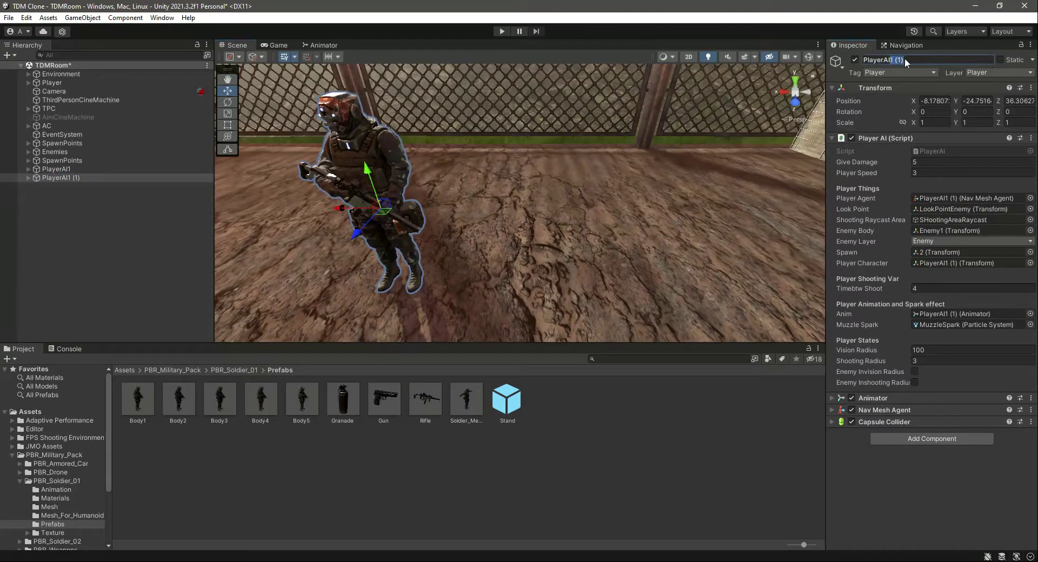
pyautogui.write('2')
pyautogui.press('Return')
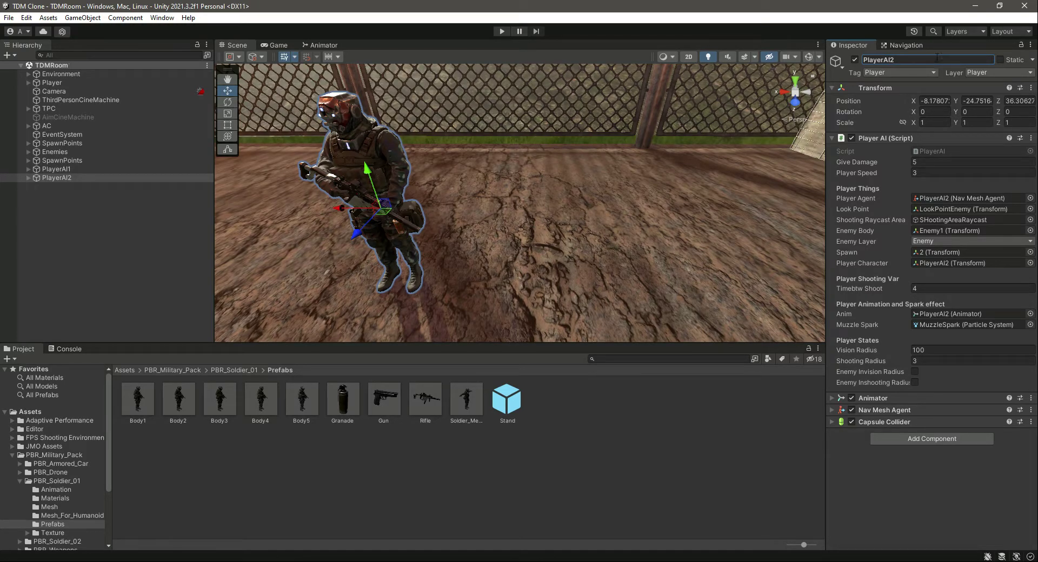
# Step: Move PlayerAI2 along the X axis to a position of about -32.35, near the sandbags
pyautogui.moveTo(502, 233); pyautogui.dragTo(559, 187, button='right')
pyautogui.scroll(1, 478, 169)
pyautogui.moveTo(478, 169); pyautogui.dragTo(401, 218, button='right')
pyautogui.moveTo(344, 238); pyautogui.dragTo(592, 205)
pyautogui.moveTo(592, 205); pyautogui.dragTo(505, 287, button='right')
pyautogui.moveTo(505, 287); pyautogui.dragTo(481, 212)
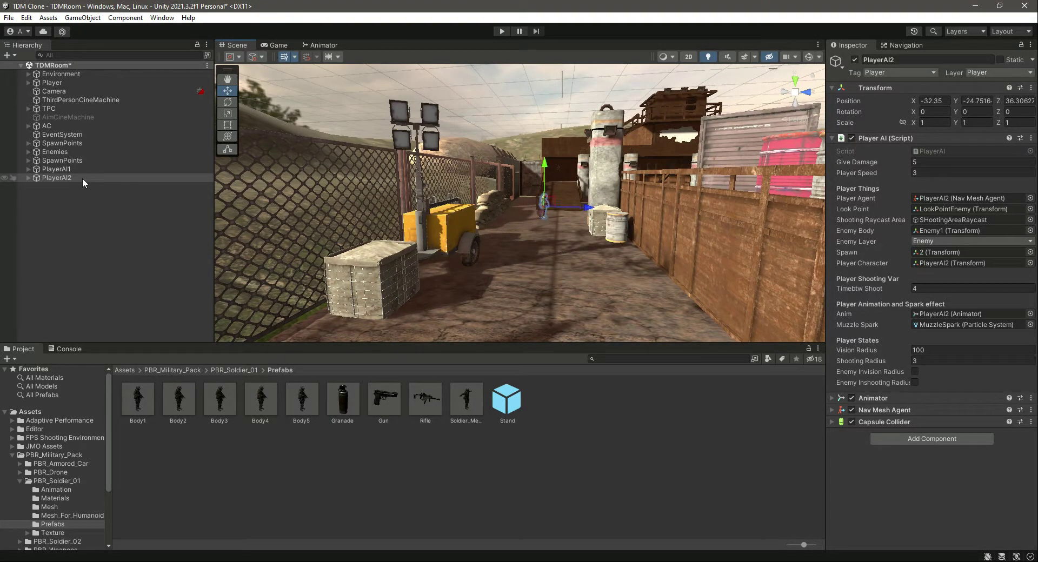
pyautogui.doubleClick(81, 178)
pyautogui.scroll(-5, 446, 265)
pyautogui.moveTo(446, 265); pyautogui.dragTo(202, 215, button='right')
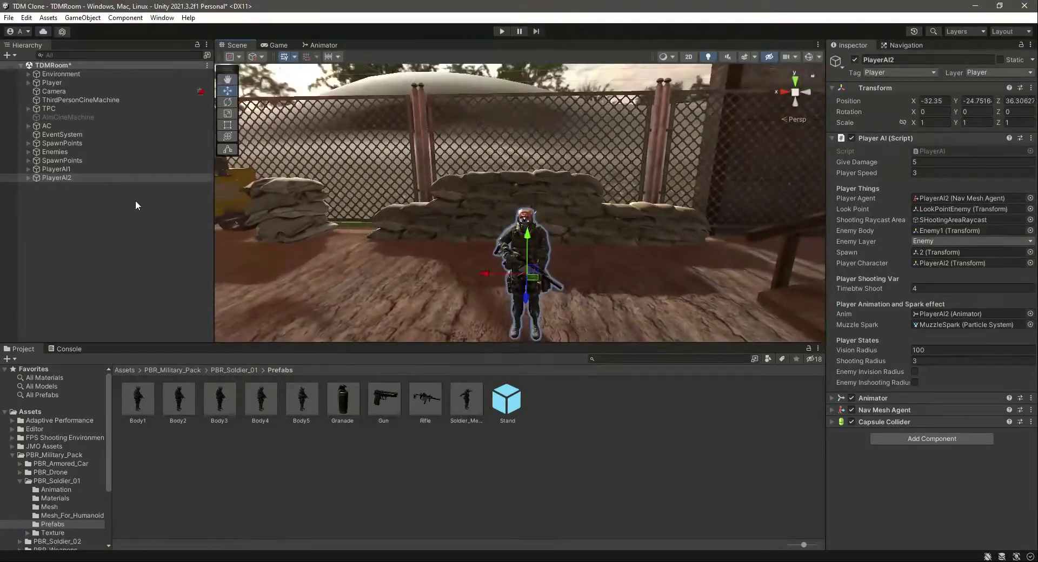
# Step: Delete the Body child object from PlayerAI2 and save the scene
pyautogui.click(28, 177)
pyautogui.click(57, 186)
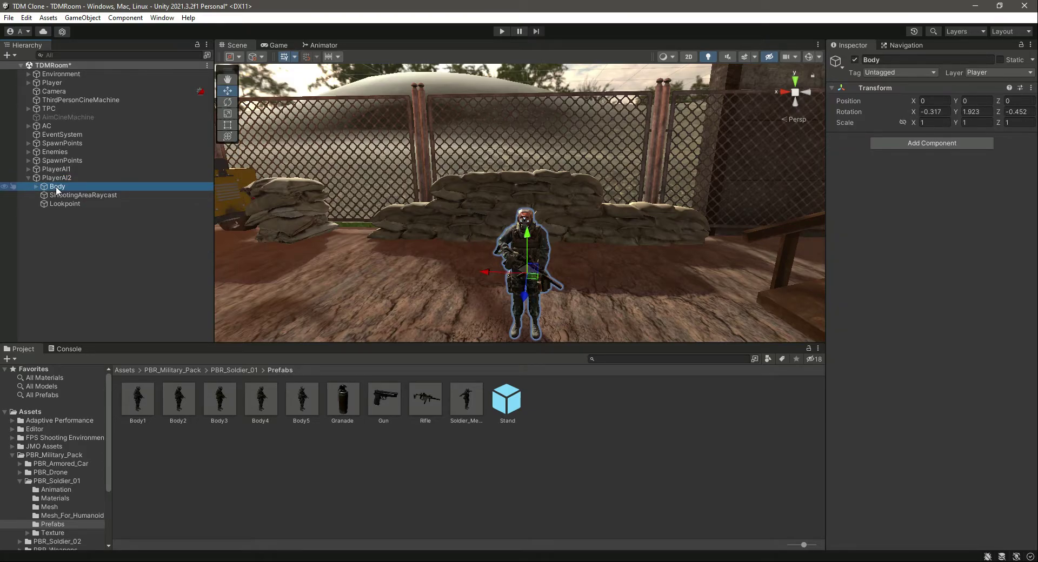
pyautogui.press('Delete')
pyautogui.hotkey('ctrl', 's')
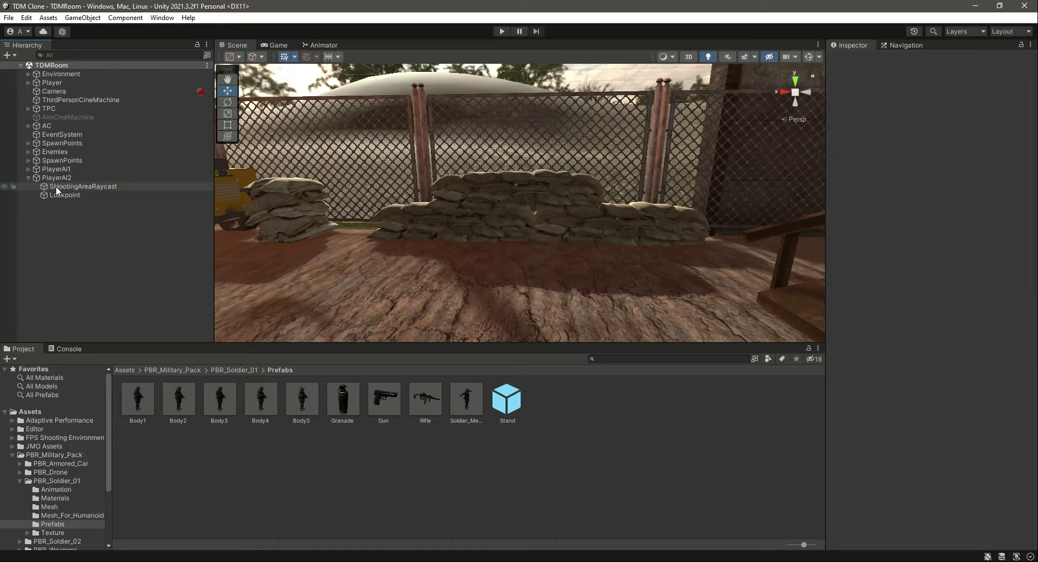
# Step: Add the Body4 prefab as the first child of PlayerAI2, unpack it completely and save the scene
pyautogui.click(263, 402)
pyautogui.moveTo(897, 383)
pyautogui.mouseDown()
pyautogui.moveTo(940, 378)
pyautogui.moveTo(901, 386)
pyautogui.mouseUp()
pyautogui.moveTo(251, 391); pyautogui.dragTo(75, 182)
pyautogui.rightClick(70, 184)
pyautogui.moveTo(164, 311)
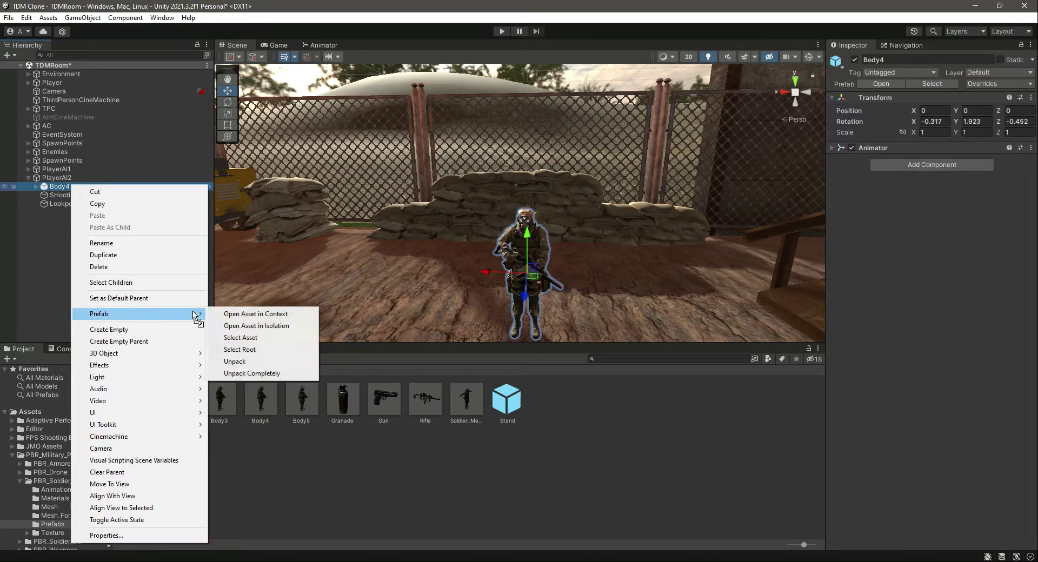
pyautogui.click(254, 374)
pyautogui.hotkey('ctrl', 's')
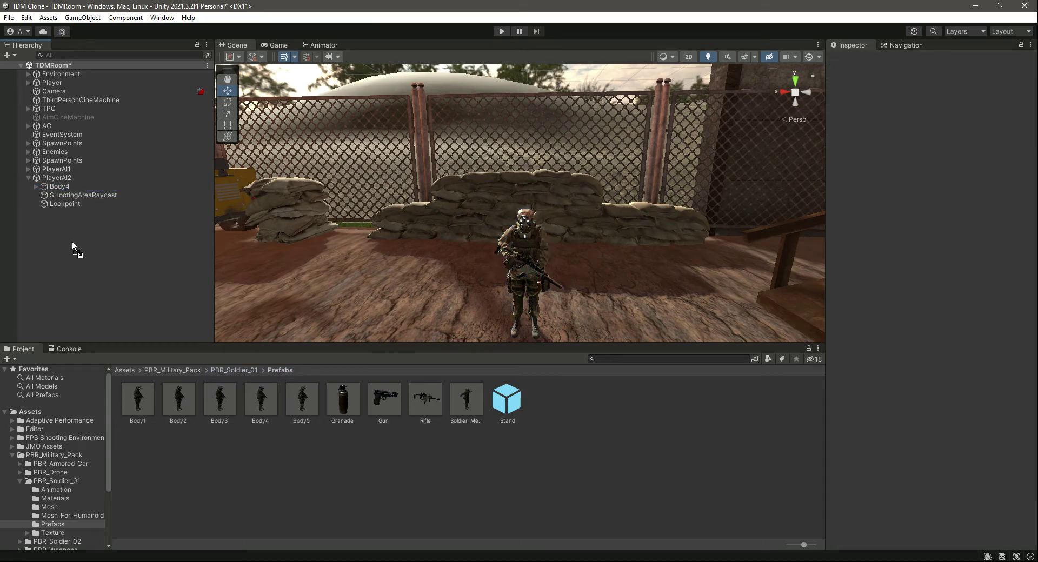
# Step: Remove the Animator component from Body4 and save the scene
pyautogui.click(76, 187)
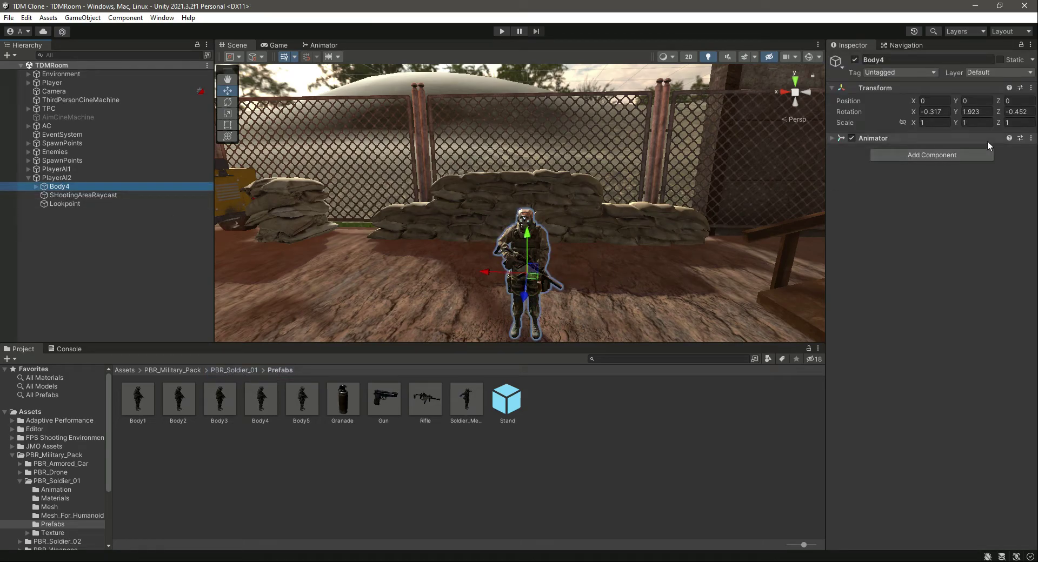
pyautogui.click(1030, 139)
pyautogui.click(975, 192)
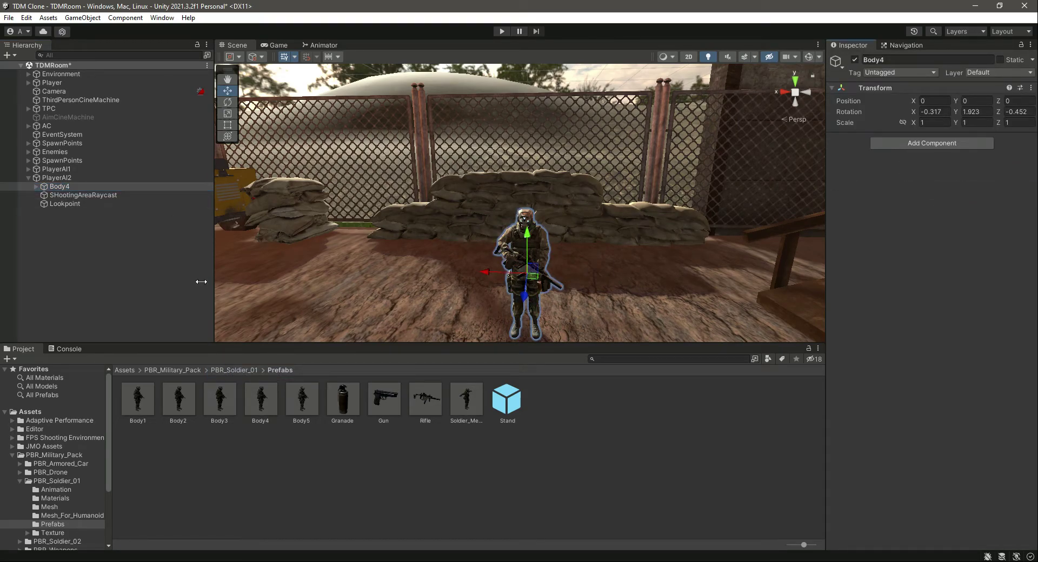
pyautogui.click(114, 252)
pyautogui.hotkey('ctrl', 's')
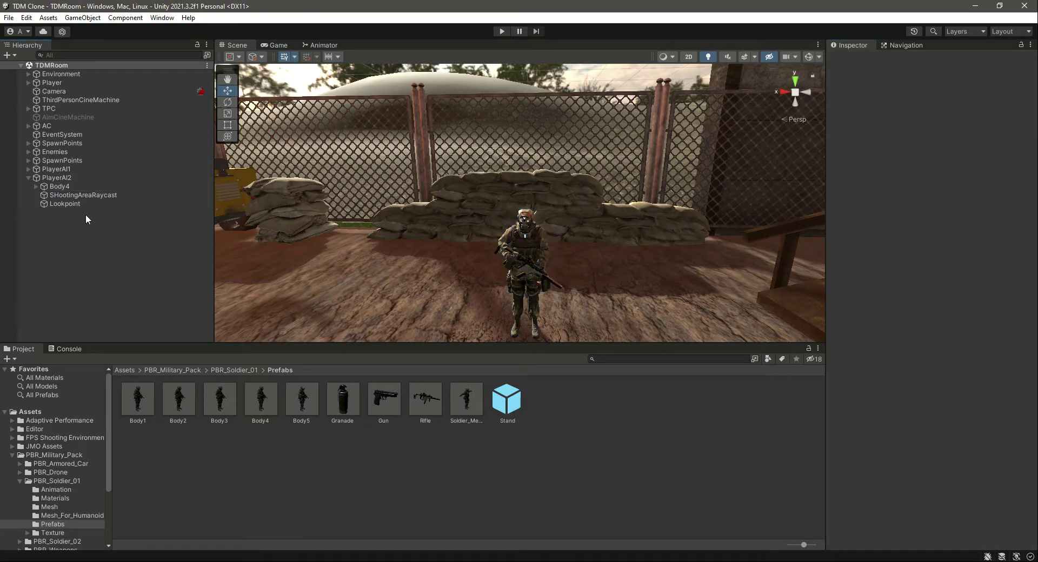
# Step: Add the MuzzleSpark prefab from Prefabs > Effects as a child of Body4's Tommy_gun_mesh
pyautogui.click(64, 186)
pyautogui.click(66, 179)
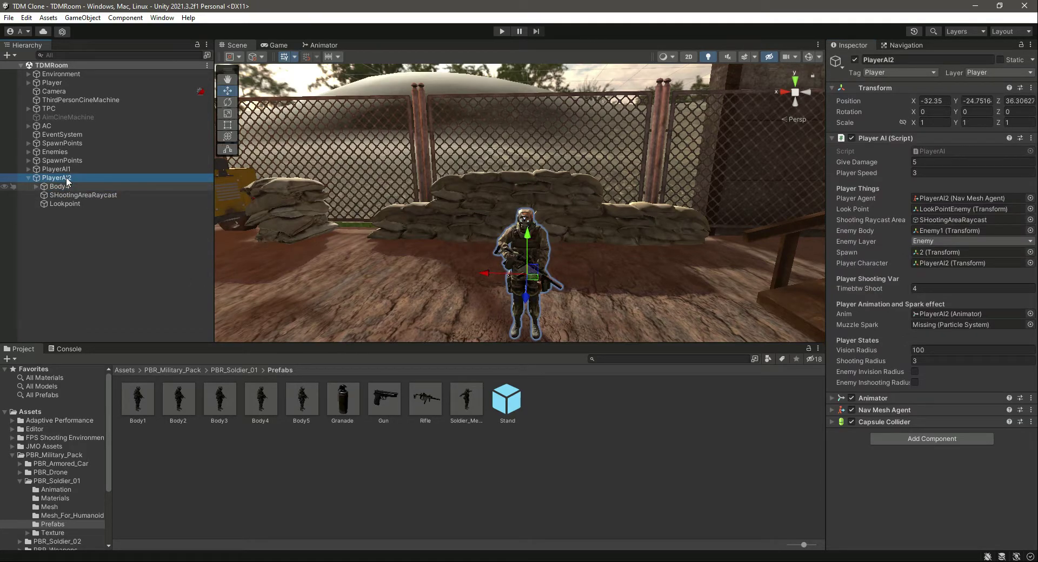
pyautogui.click(60, 186)
pyautogui.click(35, 186)
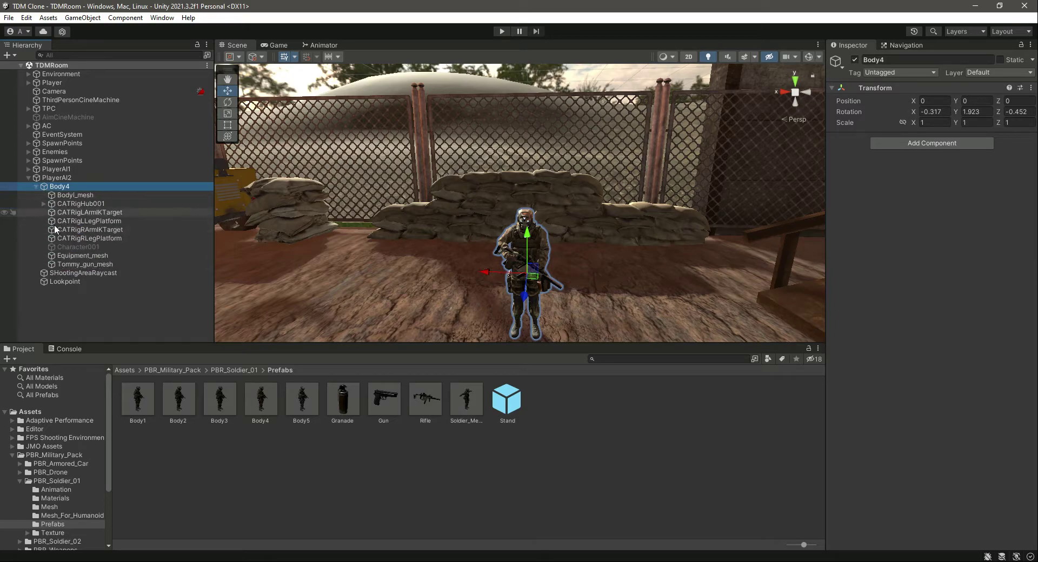
pyautogui.click(85, 263)
pyautogui.scroll(-3, 53, 494)
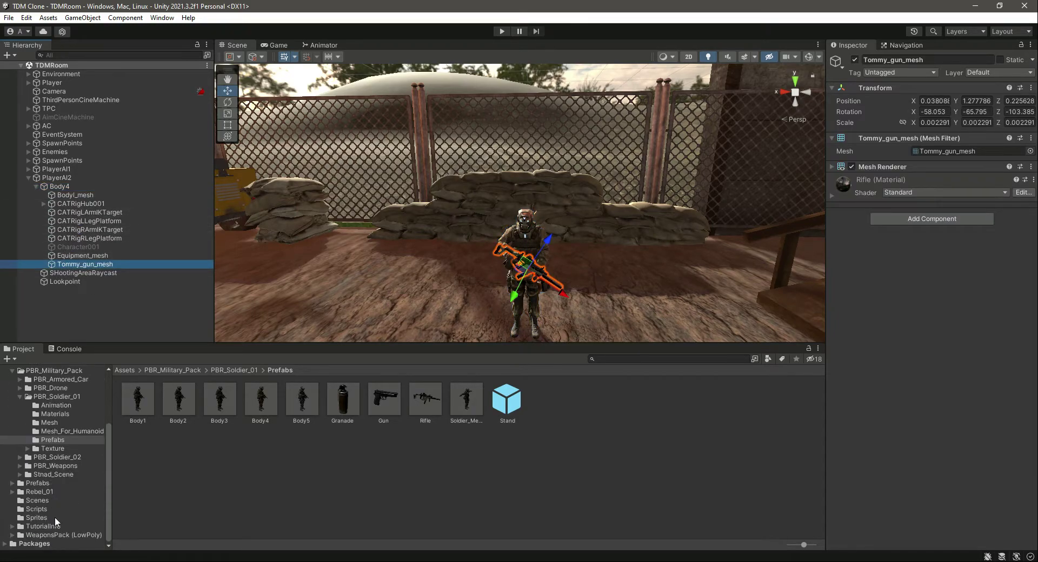
pyautogui.click(39, 485)
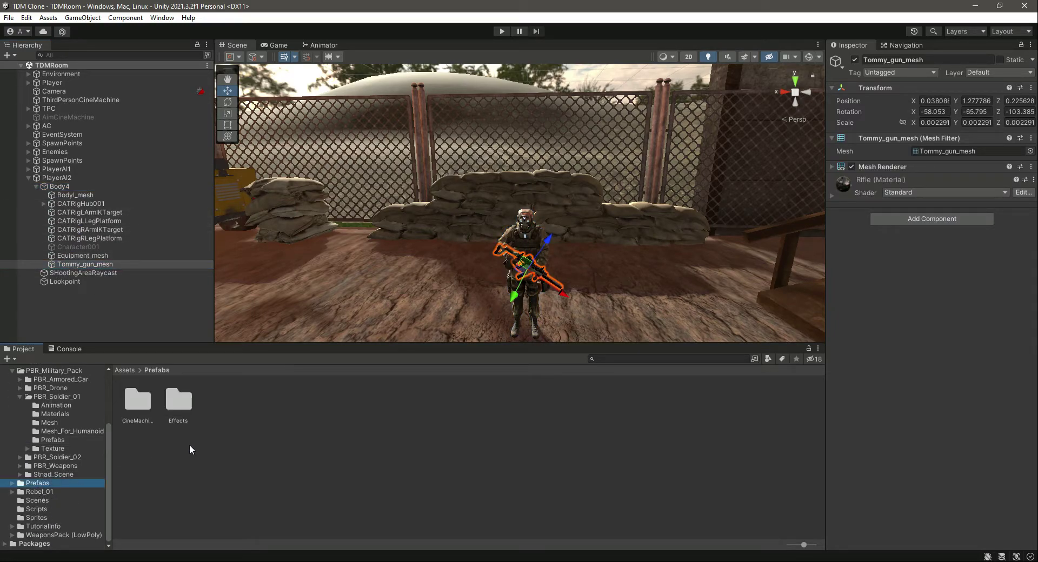
pyautogui.doubleClick(172, 405)
pyautogui.moveTo(301, 401); pyautogui.dragTo(103, 271)
pyautogui.hotkey('ctrl', 's')
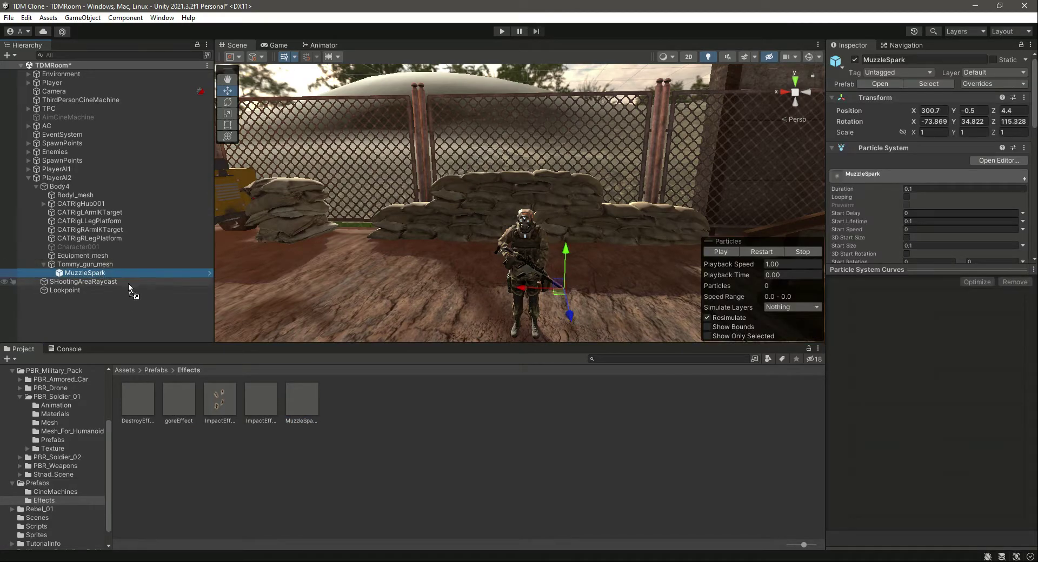
# Step: Try unpacking the MuzzleSpark prefab instance completely
pyautogui.rightClick(89, 275)
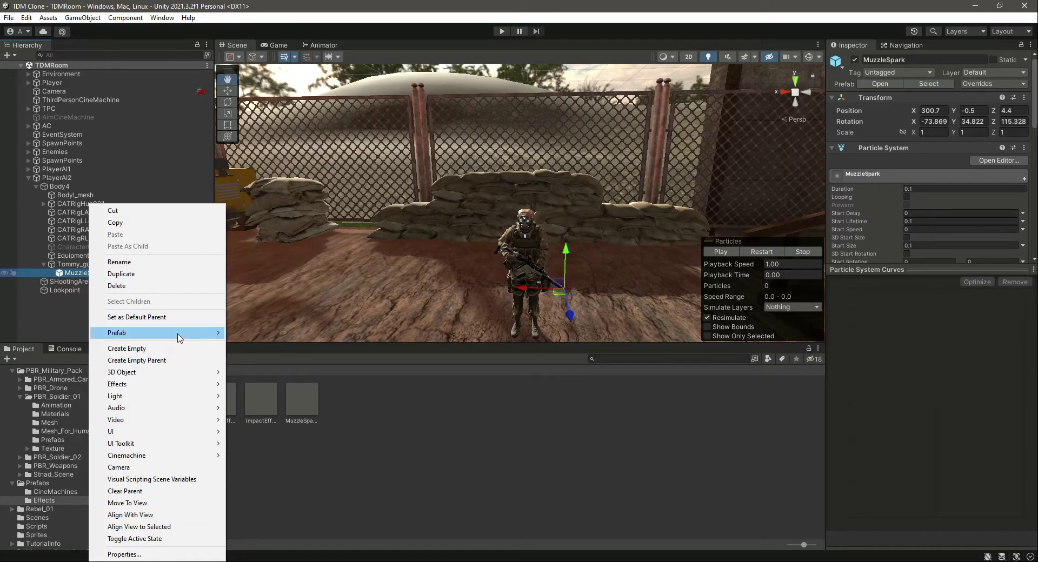
pyautogui.moveTo(190, 333)
pyautogui.click(270, 393)
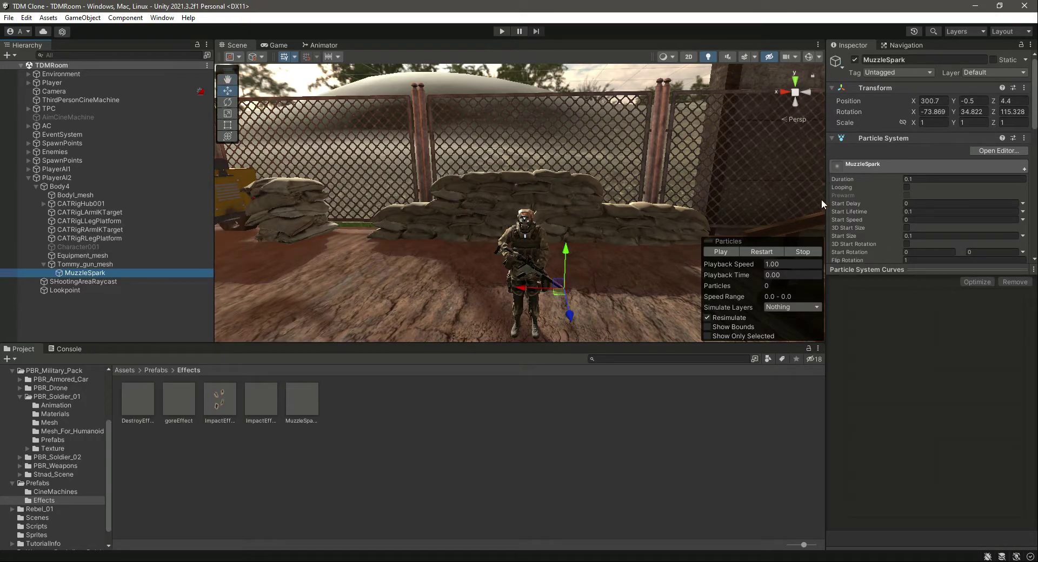
# Step: Set the MuzzleSpark particle Start Size to 1, save the scene and replay the effect
pyautogui.click(750, 251)
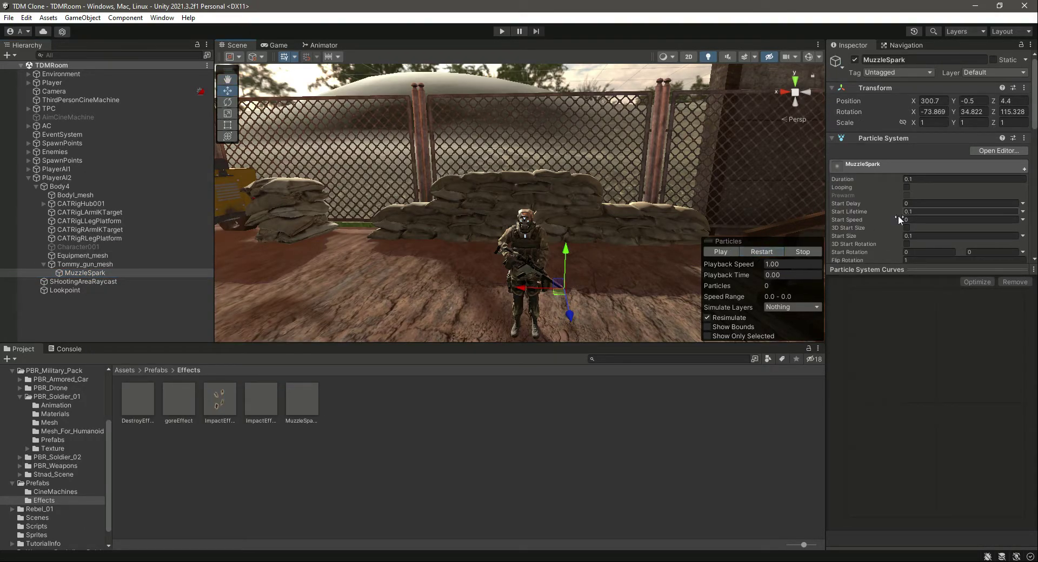
pyautogui.scroll(-3, 897, 215)
pyautogui.click(921, 149)
pyautogui.write('1')
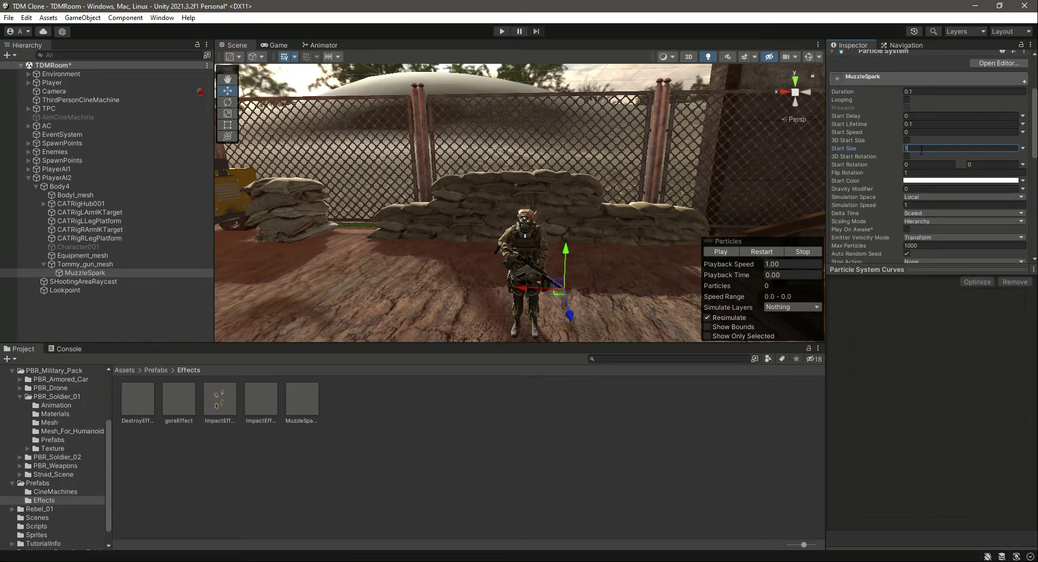
pyautogui.hotkey('ctrl', 's')
pyautogui.click(770, 254)
pyautogui.click(769, 254)
# Step: Preview the muzzle spark from another angle, then undo the recent MuzzleSpark changes
pyautogui.moveTo(634, 228); pyautogui.dragTo(758, 268, button='right')
pyautogui.click(761, 254)
pyautogui.moveTo(548, 247); pyautogui.dragTo(508, 245, button='right')
pyautogui.scroll(-3, 508, 246)
pyautogui.click(722, 253)
pyautogui.hotkey('ctrl', 'z')
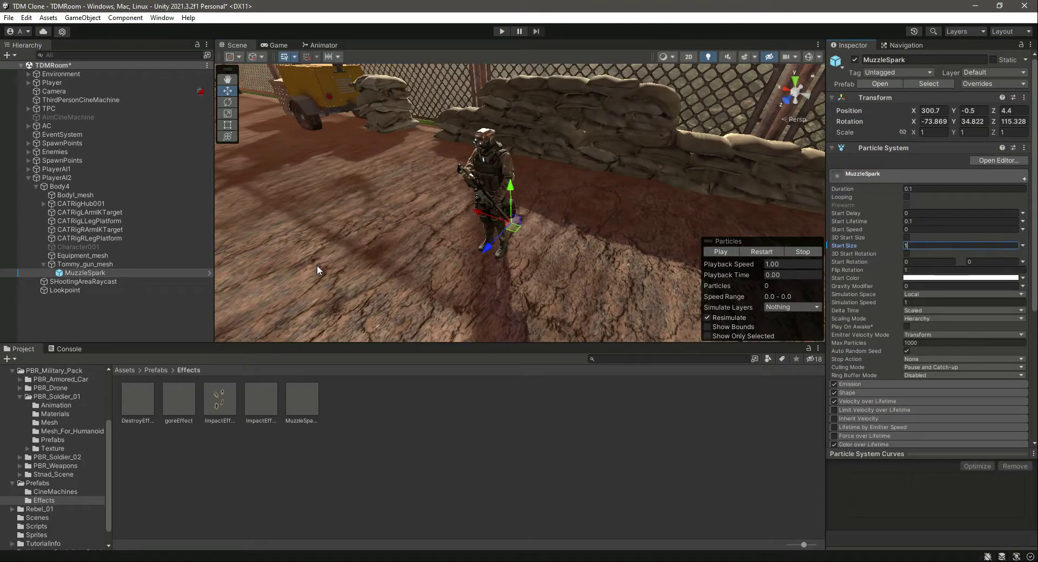
# Step: Set the MuzzleSpark particle Start Size to 100 and replay the effect
pyautogui.write('00')
pyautogui.press('Return')
pyautogui.click(760, 252)
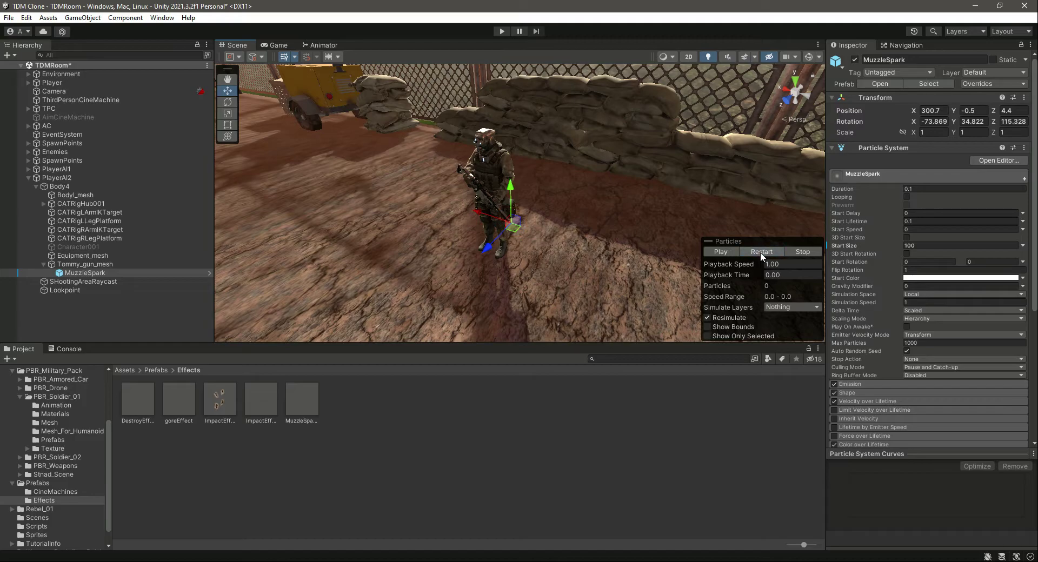
# Step: Set the MuzzleSpark particle Start Size to 200, save the scene and replay the effect
pyautogui.click(919, 246)
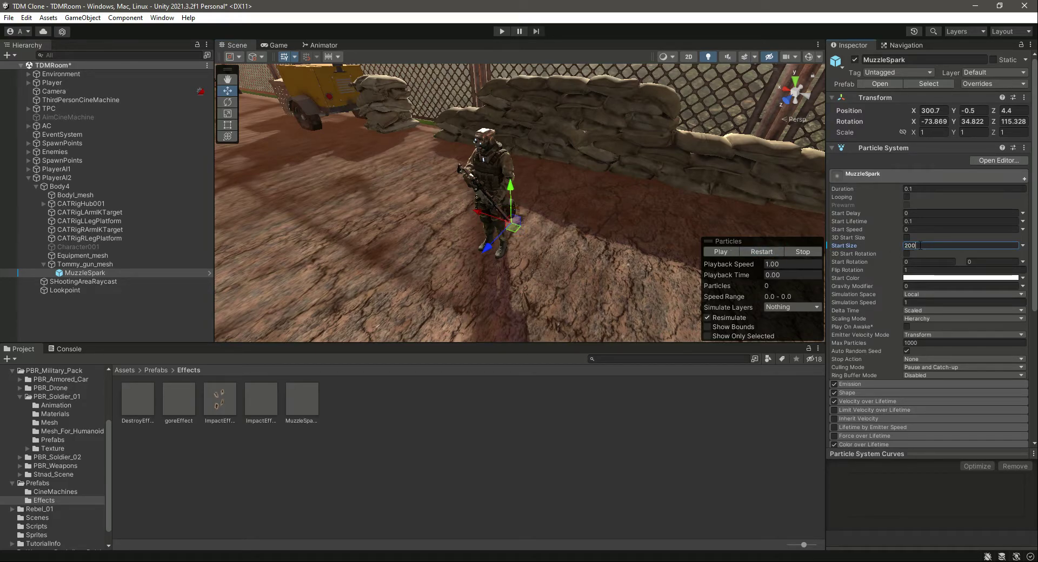
pyautogui.hotkey('ctrl', 's')
pyautogui.click(773, 249)
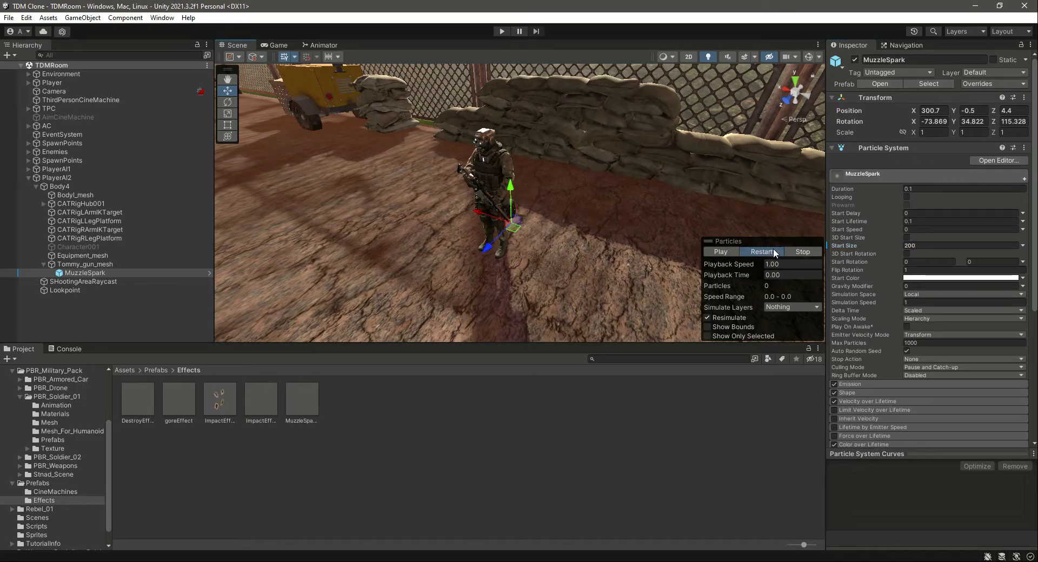
# Step: Unpack the MuzzleSpark prefab instance under Tommy_gun_mesh completely and save the scene
pyautogui.rightClick(86, 273)
pyautogui.moveTo(182, 333)
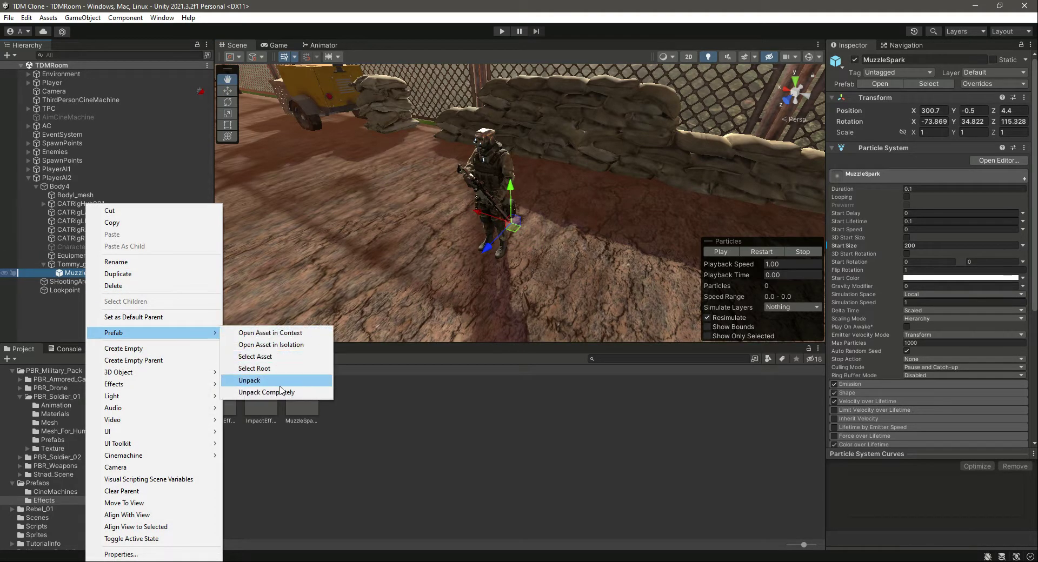
pyautogui.click(281, 393)
pyautogui.click(442, 418)
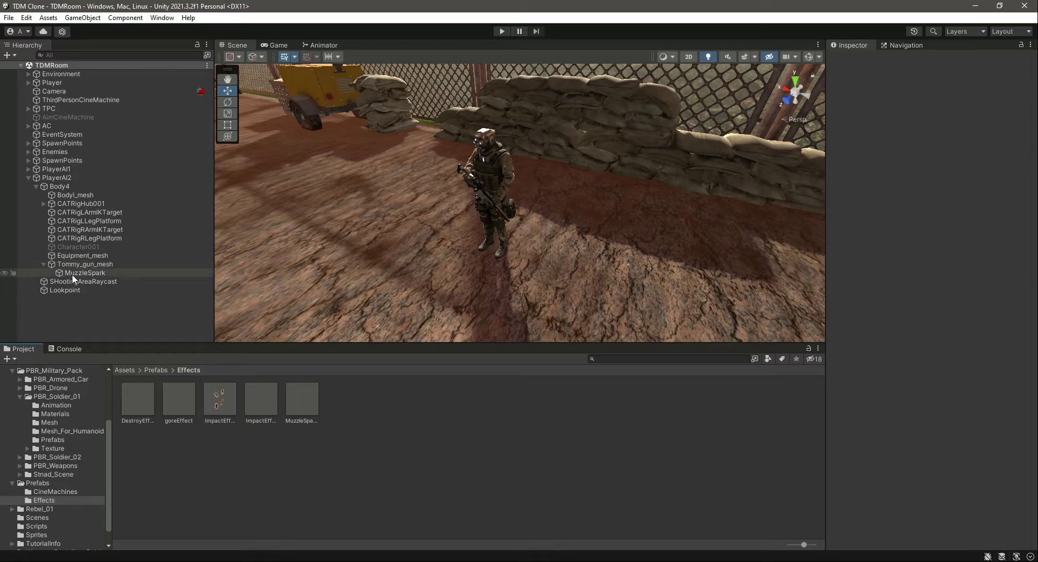
# Step: Assign the new MuzzleSpark to PlayerAI2's Muzzle Spark reference, check its Shooting Raycast Area reference and save the scene
pyautogui.click(74, 177)
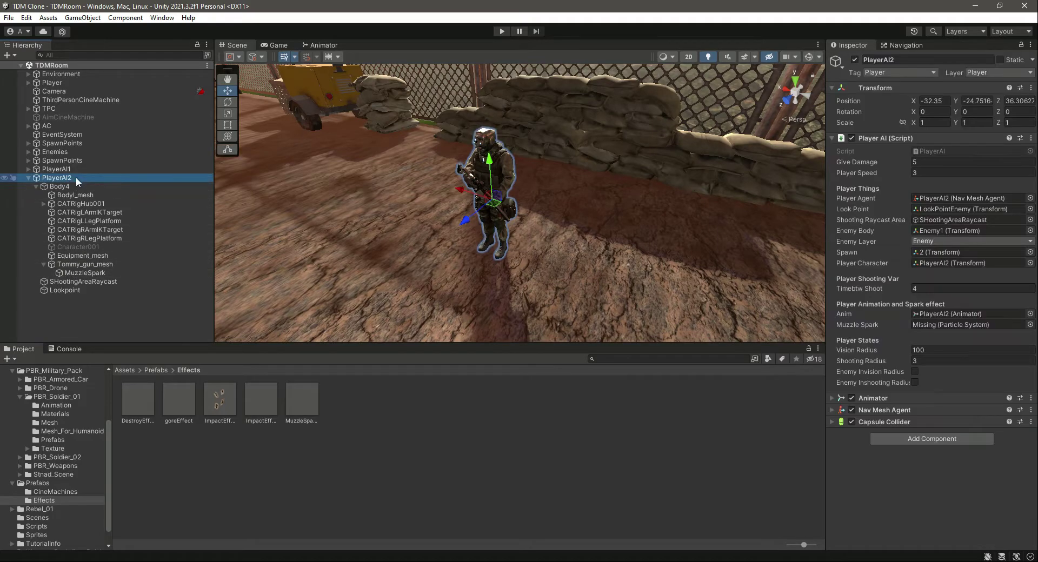
pyautogui.moveTo(87, 272); pyautogui.dragTo(939, 327)
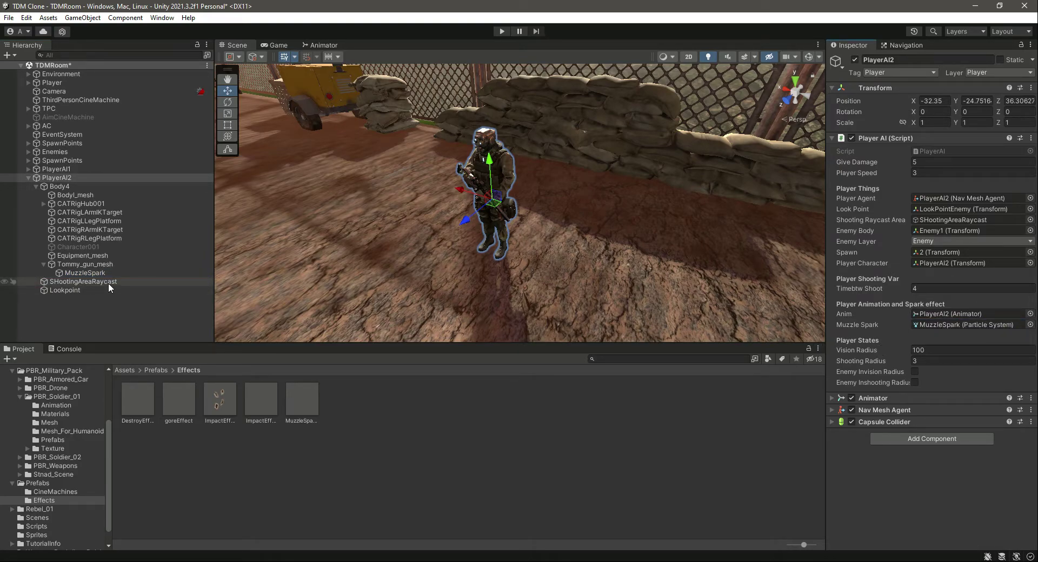
pyautogui.click(968, 219)
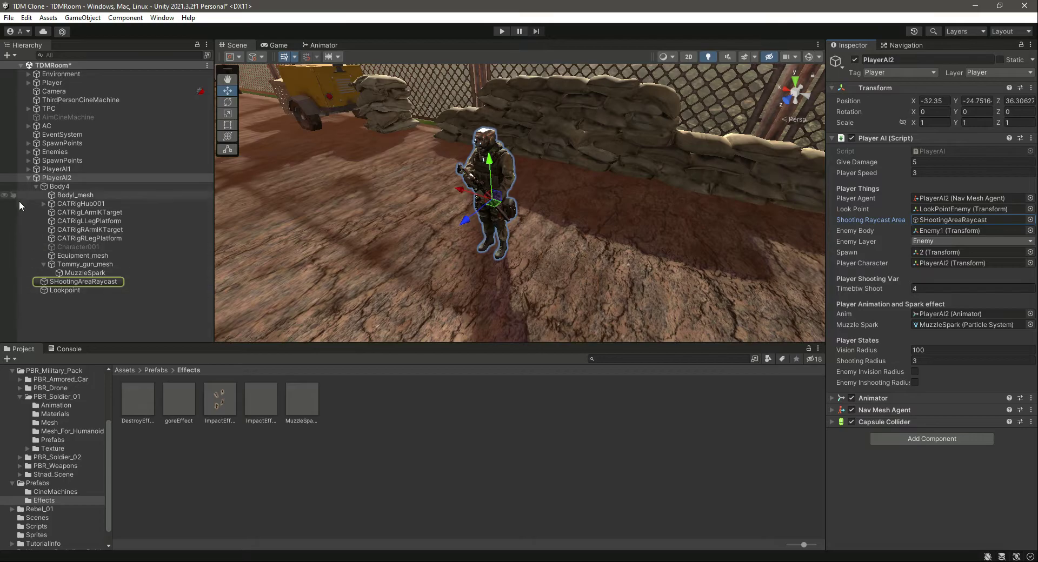
pyautogui.click(28, 178)
pyautogui.click(61, 231)
pyautogui.hotkey('ctrl', 's')
# Step: Assign Enemy2 from the Enemies group as PlayerAI2's Enemy Body and save the scene
pyautogui.click(66, 176)
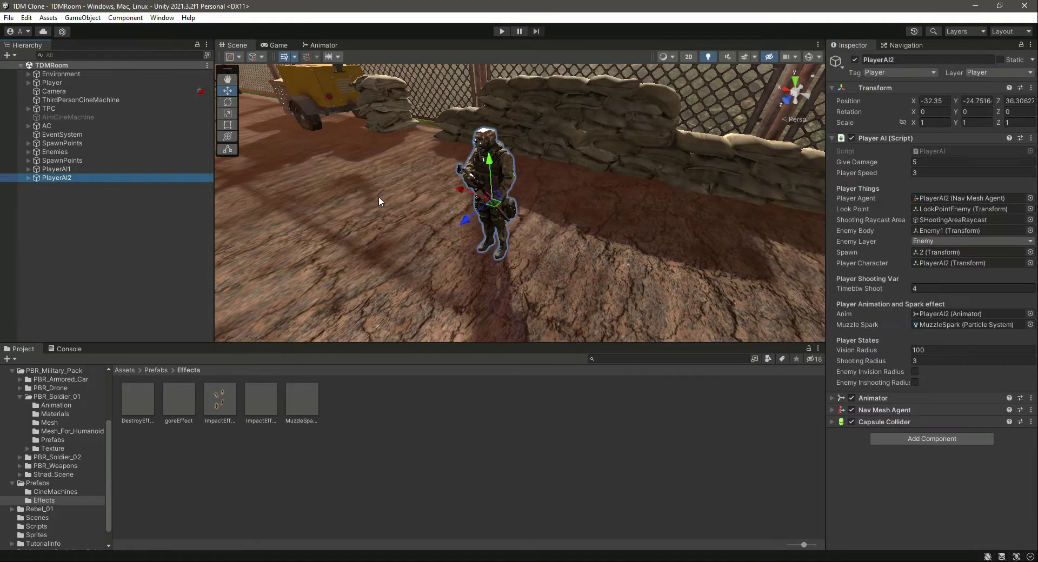
pyautogui.doubleClick(63, 179)
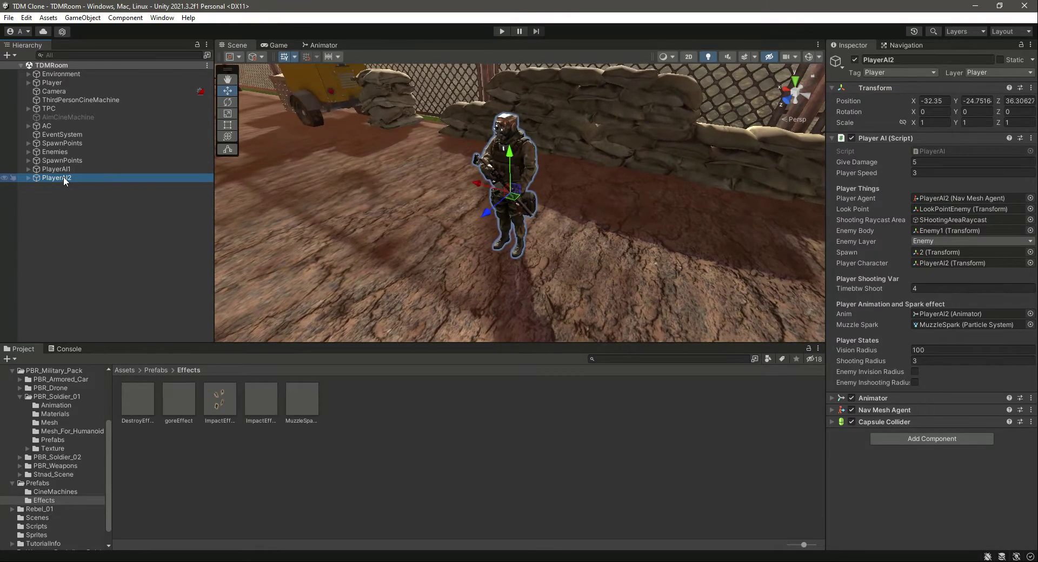
pyautogui.moveTo(479, 231); pyautogui.dragTo(192, 203, button='right')
pyautogui.click(42, 153)
pyautogui.press('Right')
pyautogui.doubleClick(61, 169)
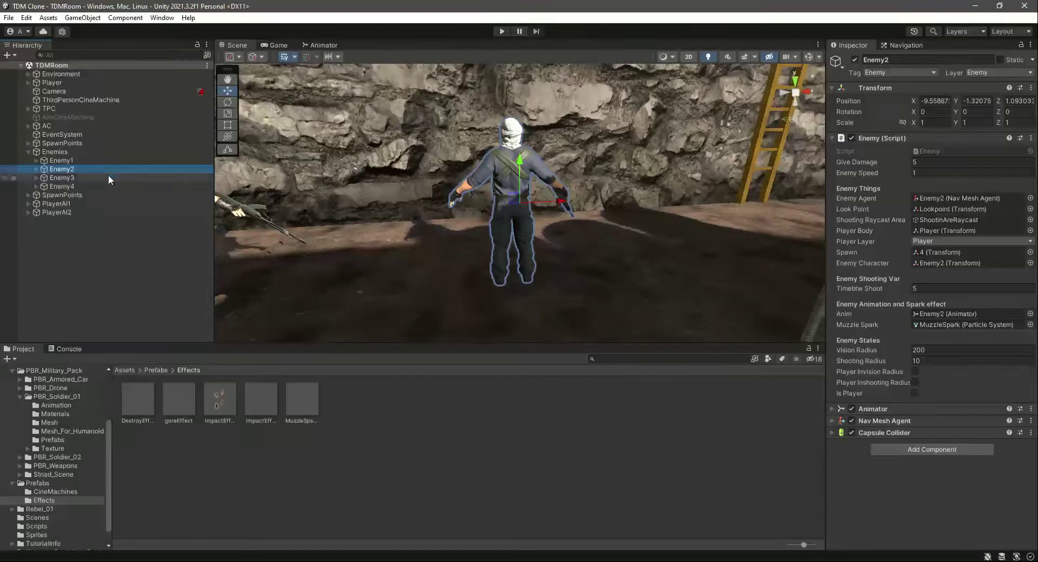
pyautogui.click(58, 211)
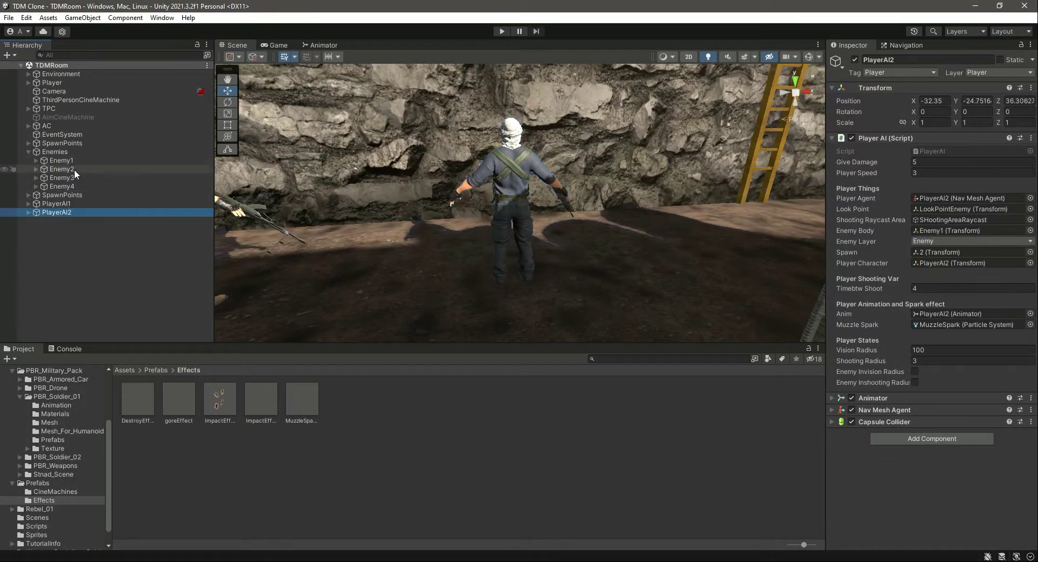
pyautogui.moveTo(72, 170); pyautogui.dragTo(964, 232)
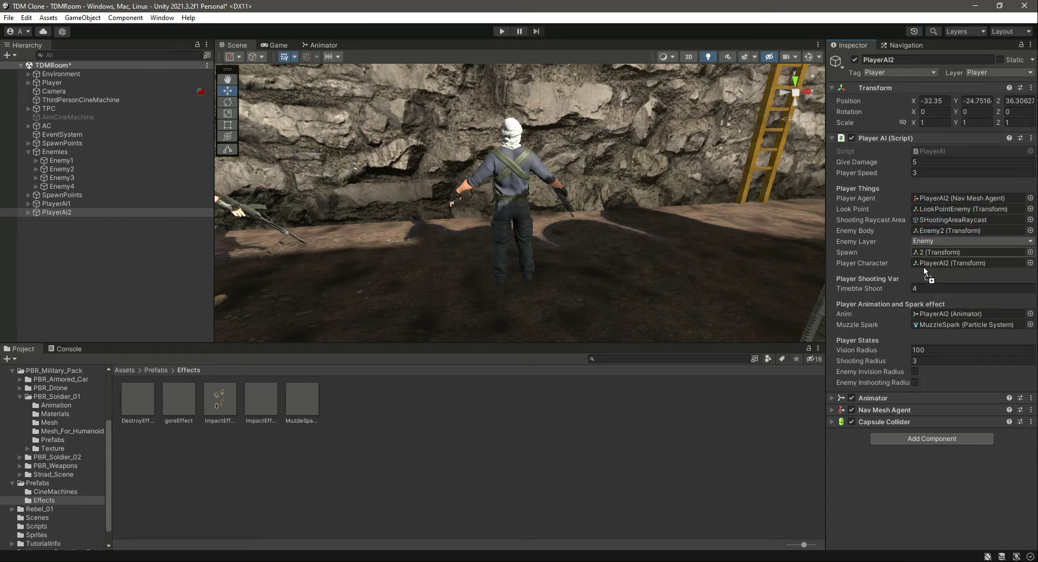
pyautogui.hotkey('ctrl', 's')
# Step: Duplicate PlayerAI2 and move the copy along the X axis to about -23.34
pyautogui.doubleClick(50, 213)
pyautogui.moveTo(563, 304); pyautogui.dragTo(721, 277, button='right')
pyautogui.scroll(3, 563, 266)
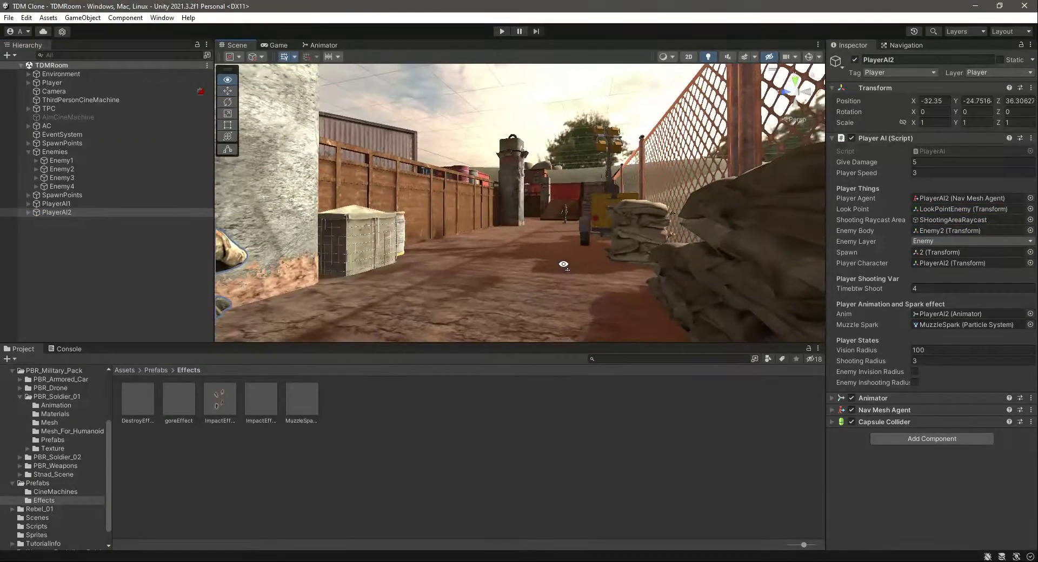
pyautogui.moveTo(623, 213); pyautogui.dragTo(556, 209, button='right')
pyautogui.scroll(-3, 556, 210)
pyautogui.moveTo(562, 161); pyautogui.dragTo(578, 193, button='right')
pyautogui.click(66, 213)
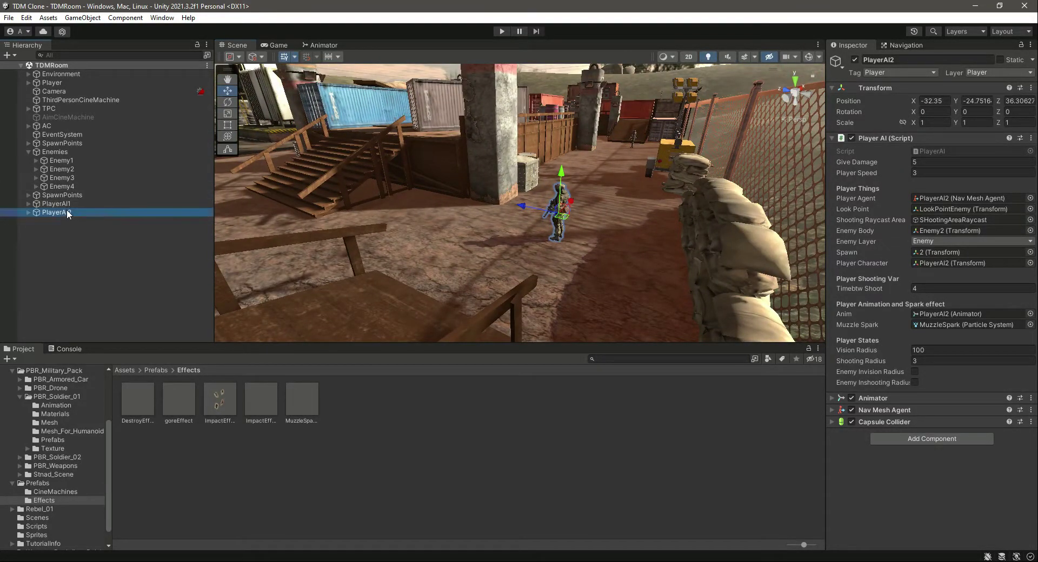
pyautogui.hotkey('ctrl', 'd')
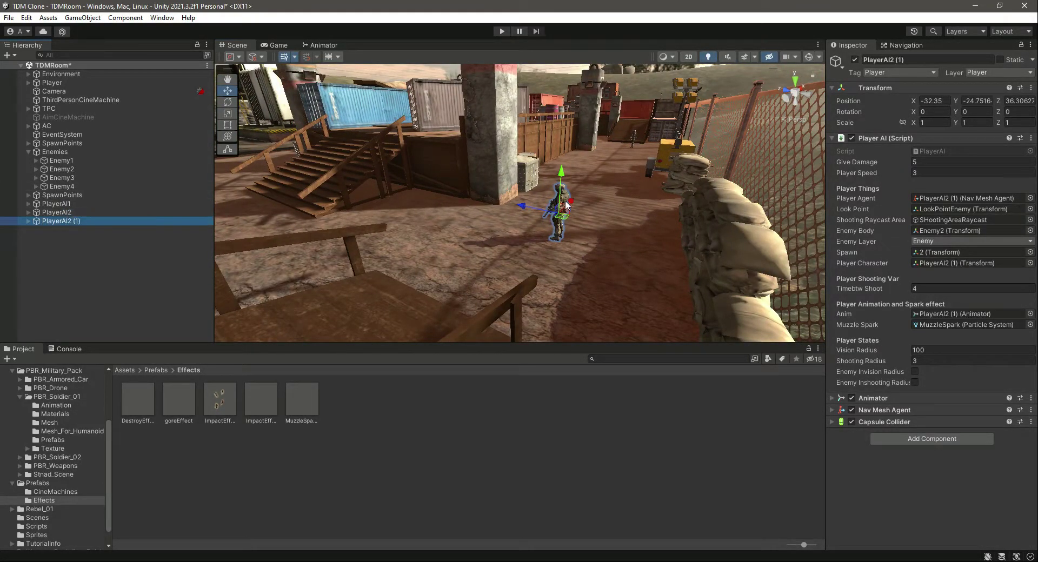
pyautogui.moveTo(570, 202); pyautogui.dragTo(603, 159)
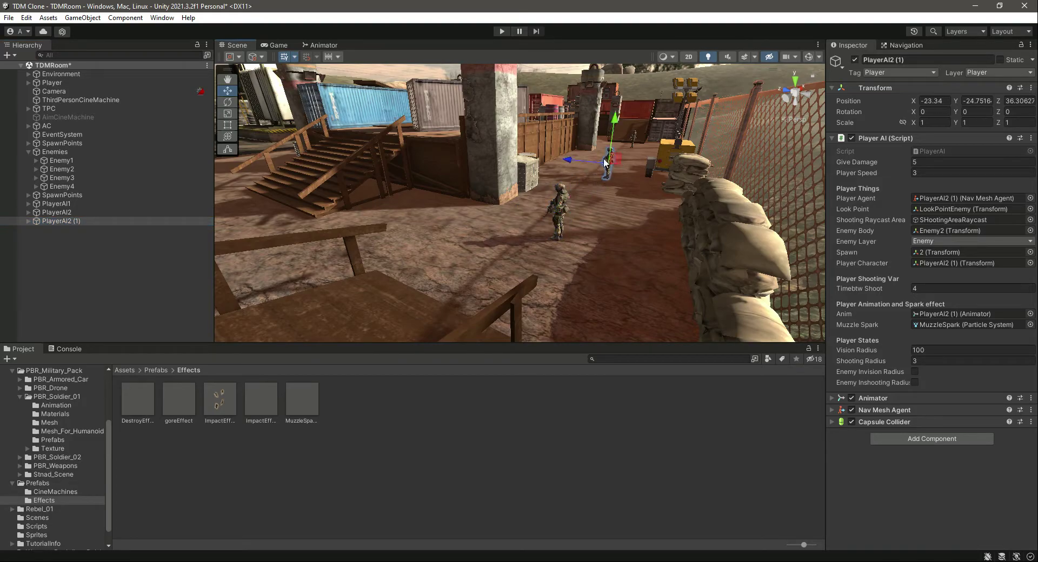
# Step: Rename the duplicated teammate as PlayerAI3 and save the scene
pyautogui.doubleClick(57, 222)
pyautogui.moveTo(514, 238)
pyautogui.mouseDown(button='right')
pyautogui.moveTo(625, 252)
pyautogui.moveTo(504, 236)
pyautogui.mouseUp(button='right')
pyautogui.moveTo(504, 236)
pyautogui.keyDown('alt'); pyautogui.mouseDown()
pyautogui.moveTo(624, 255)
pyautogui.moveTo(499, 256)
pyautogui.mouseUp(); pyautogui.keyUp('alt')
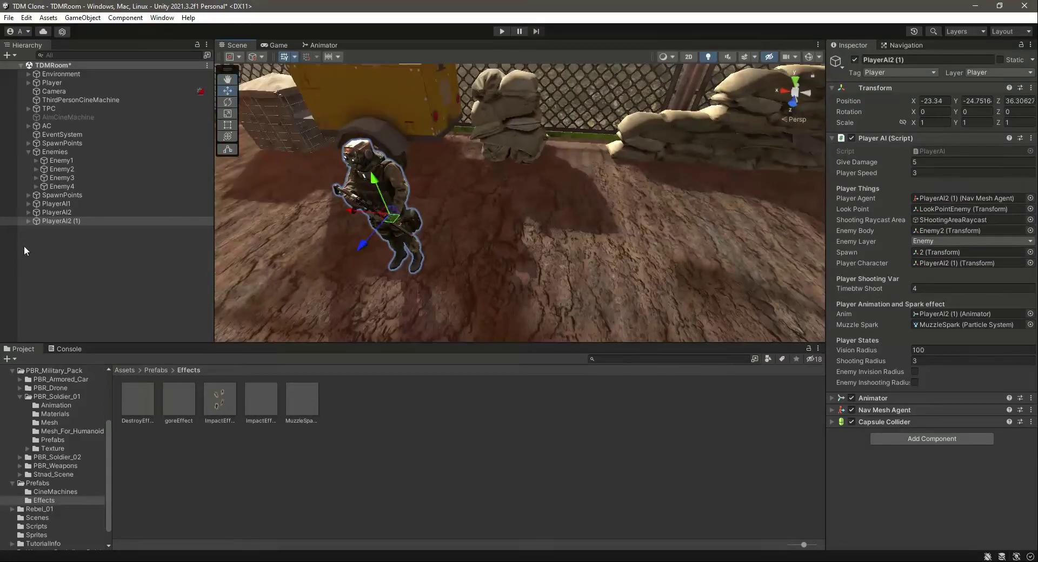
pyautogui.moveTo(891, 59); pyautogui.dragTo(947, 63)
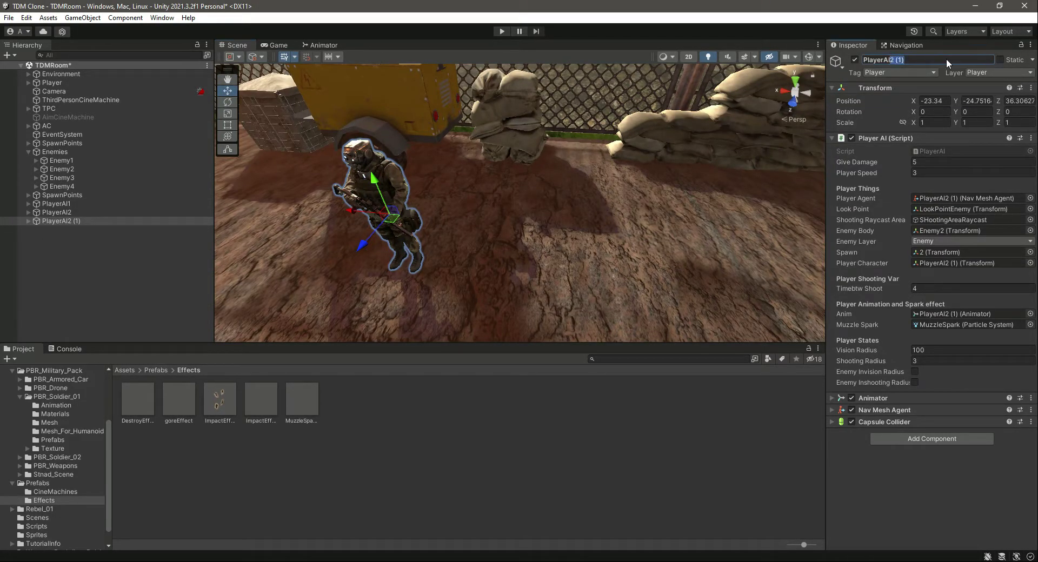
pyautogui.write('3')
pyautogui.press('Return')
pyautogui.hotkey('ctrl', 's')
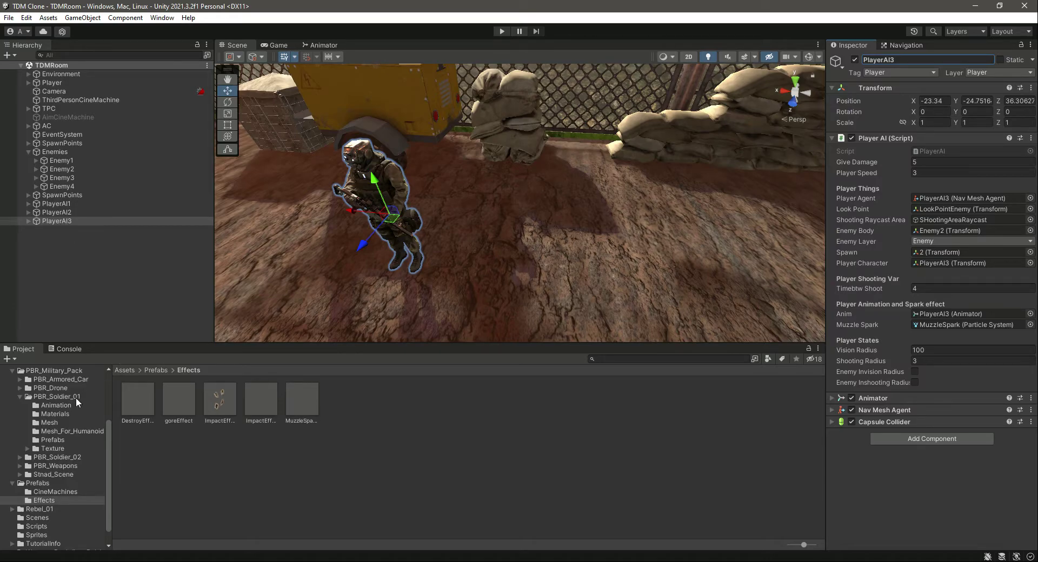
# Step: Preview the body prefabs in PBR_Soldier_01's Prefabs folder, ending on Body1
pyautogui.click(59, 397)
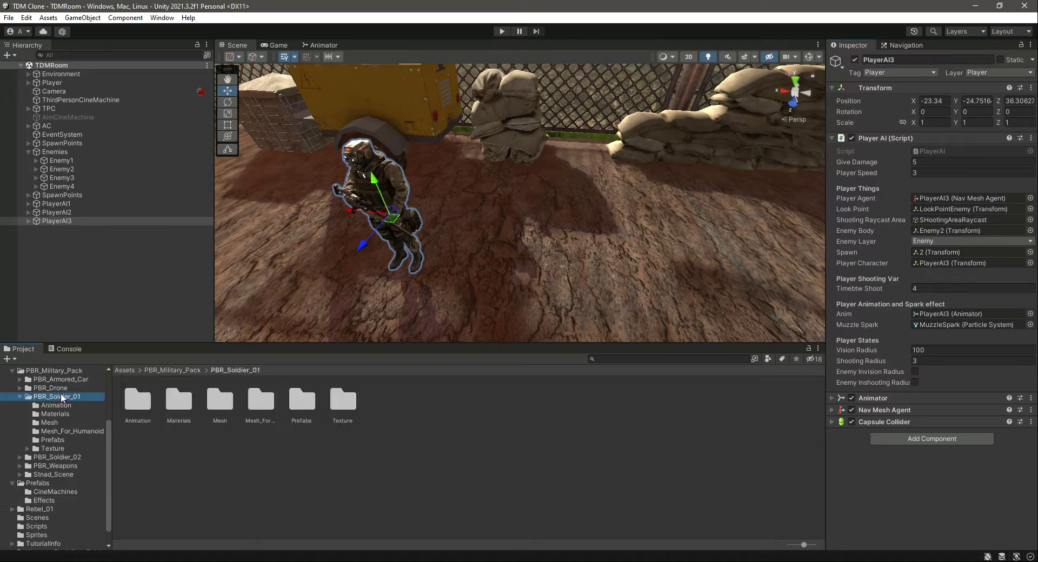
pyautogui.doubleClick(313, 401)
pyautogui.click(189, 398)
pyautogui.click(220, 398)
pyautogui.moveTo(893, 453); pyautogui.dragTo(870, 266)
pyautogui.click(205, 401)
pyautogui.click(144, 400)
pyautogui.click(160, 401)
pyautogui.click(135, 405)
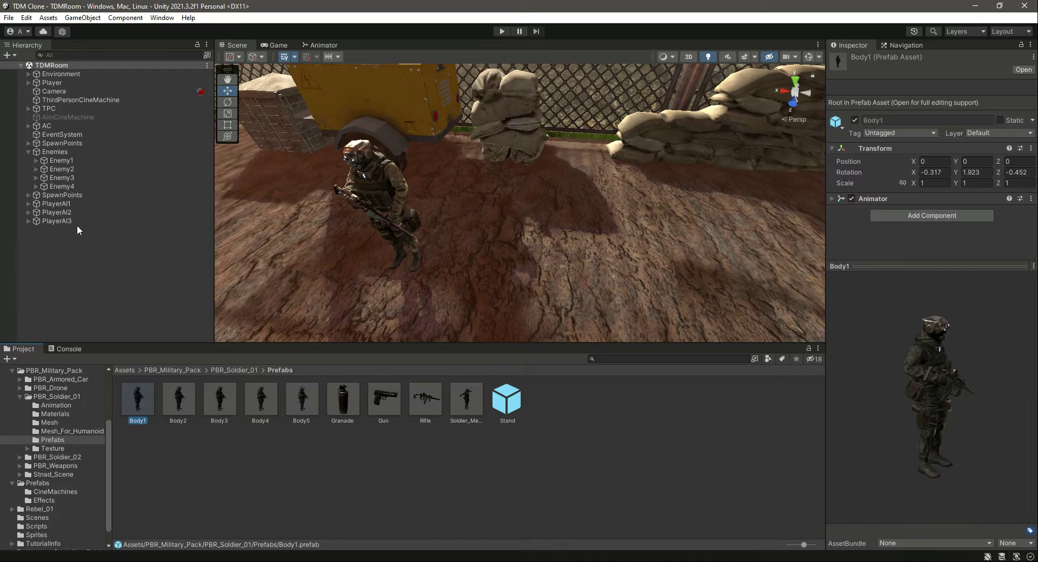
# Step: Add the Body1 prefab as a child of PlayerAI3 and unpack it completely
pyautogui.click(28, 221)
pyautogui.click(60, 230)
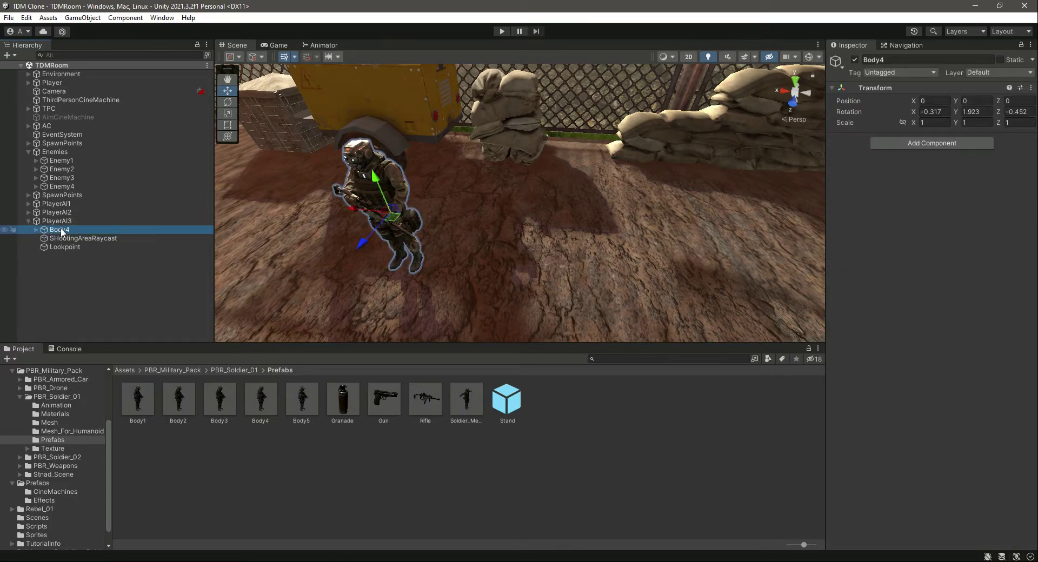
pyautogui.moveTo(155, 409); pyautogui.dragTo(71, 221)
pyautogui.rightClick(69, 253)
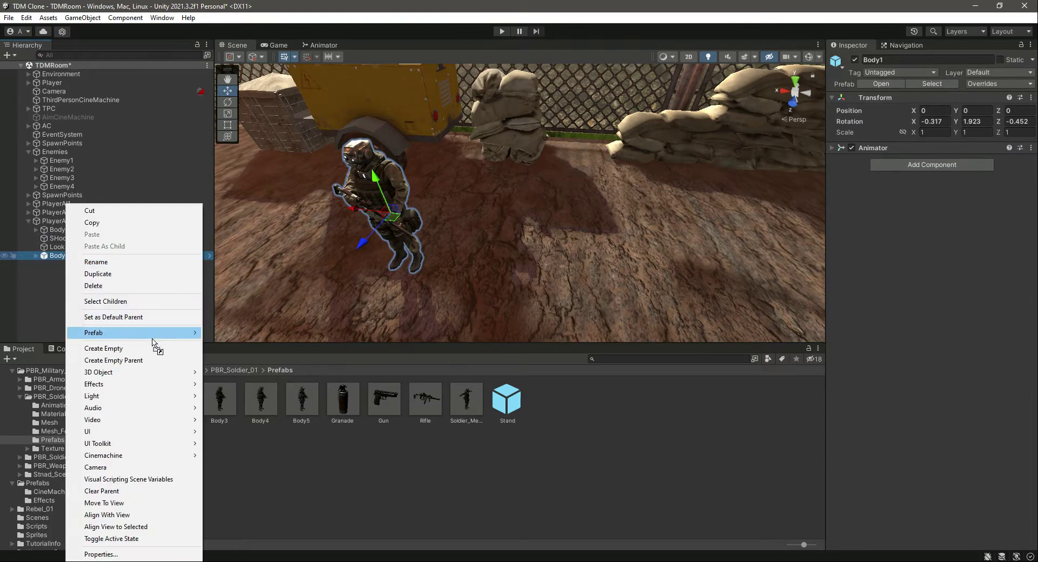
pyautogui.moveTo(174, 337)
pyautogui.click(240, 392)
# Step: Delete Body4 from PlayerAI3 and place Body1 first among its children
pyautogui.click(66, 232)
pyautogui.press('Delete')
pyautogui.moveTo(58, 246); pyautogui.dragTo(94, 224)
pyautogui.click(91, 267)
# Step: Remove the Animator component from PlayerAI3's Body1 and save the scene
pyautogui.click(65, 232)
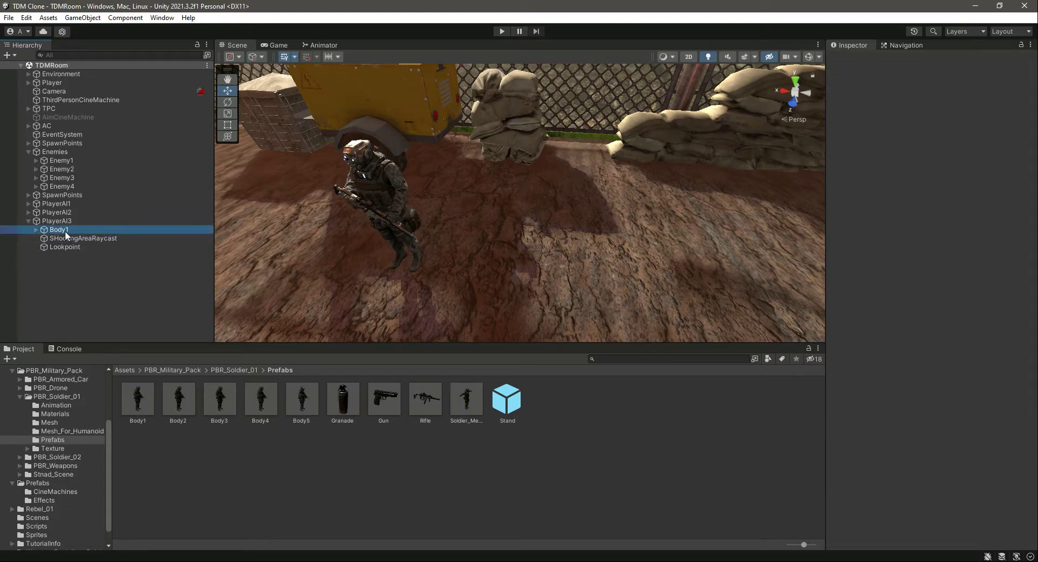
pyautogui.hotkey('ctrl', 's')
pyautogui.rightClick(903, 139)
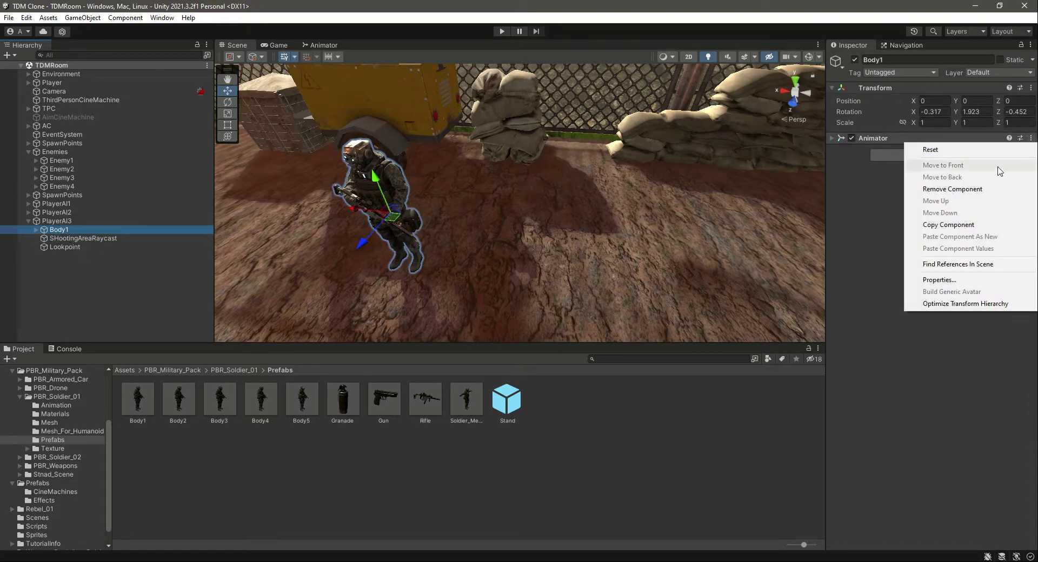
pyautogui.click(930, 189)
pyautogui.hotkey('ctrl', 's')
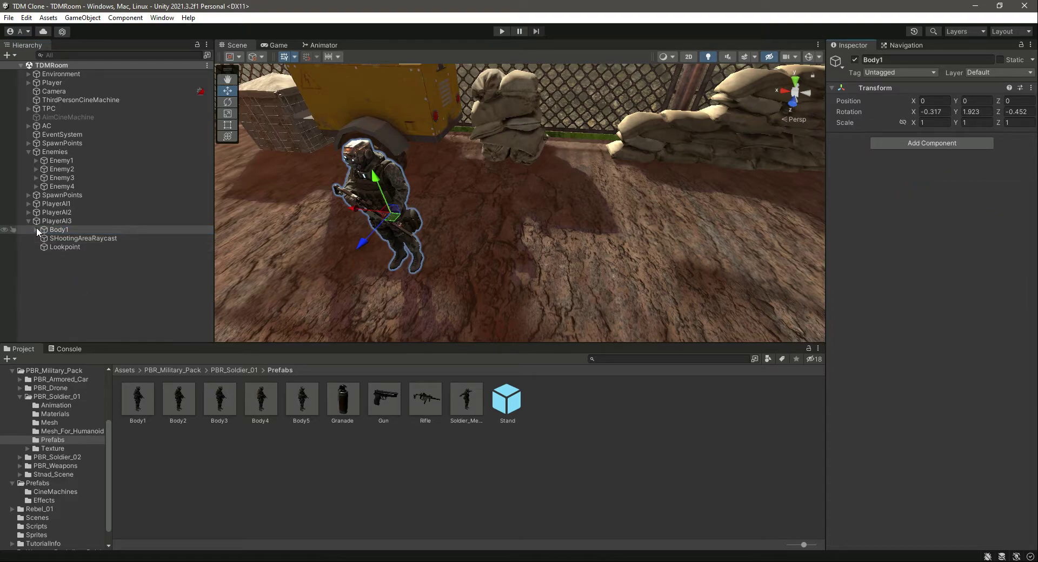
# Step: Add the MuzzleSpark prefab from the Effects folder under Body1's Tommy_gun_mesh and unpack it completely
pyautogui.click(36, 229)
pyautogui.click(100, 307)
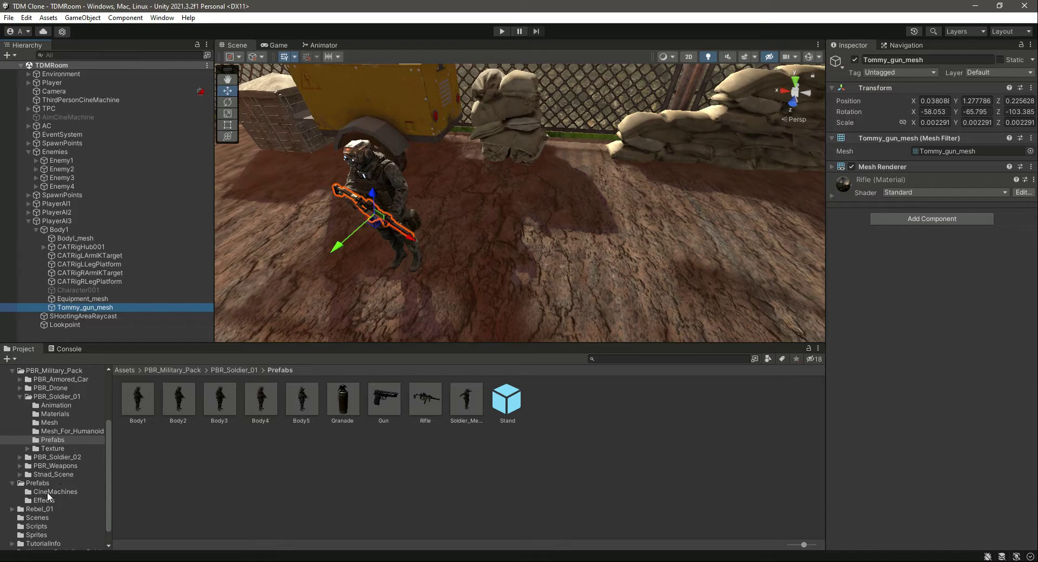
pyautogui.click(51, 500)
pyautogui.moveTo(300, 395); pyautogui.dragTo(126, 307)
pyautogui.rightClick(104, 316)
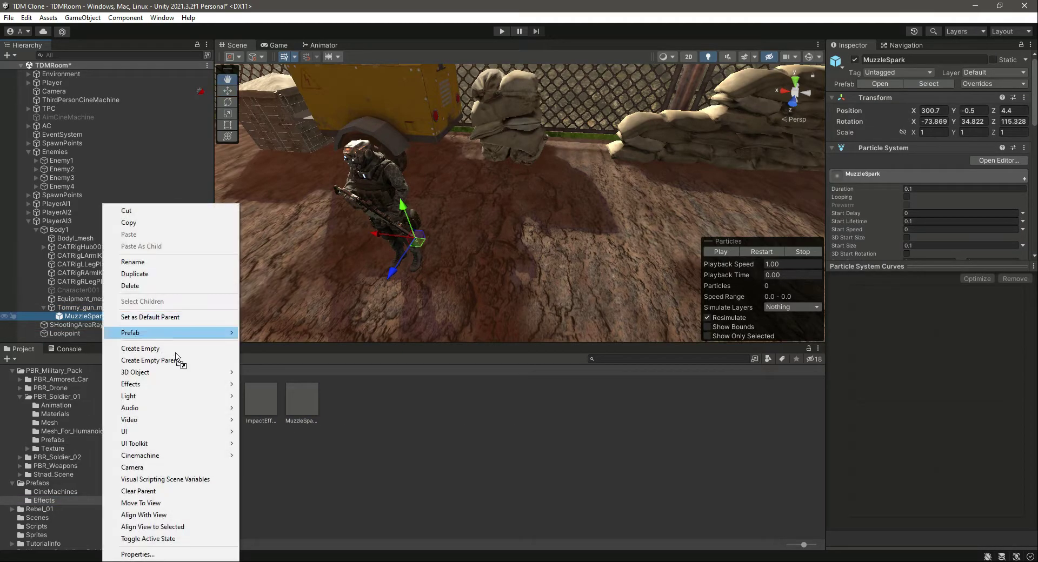
pyautogui.moveTo(209, 338)
pyautogui.click(295, 393)
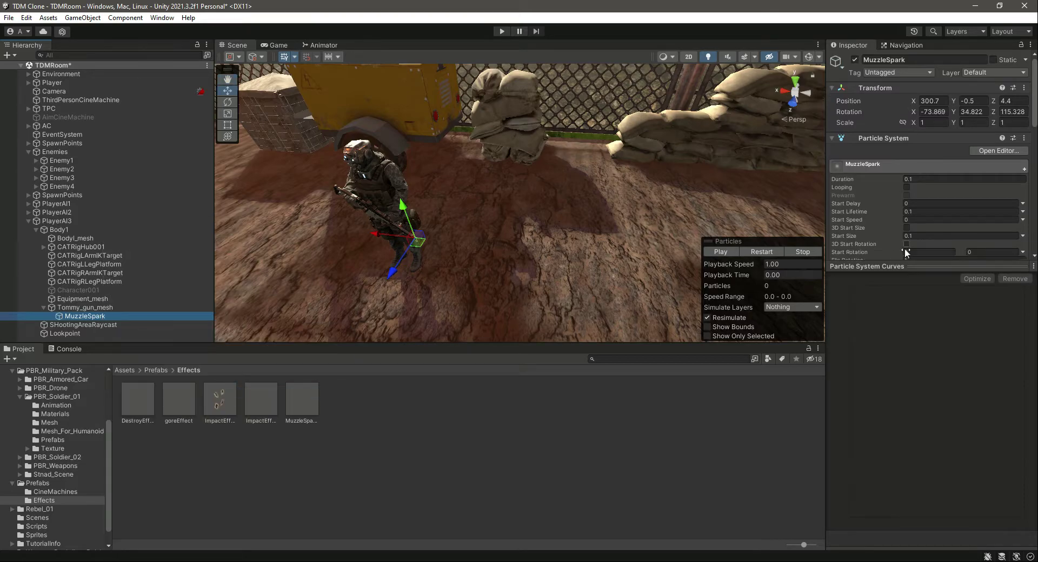
# Step: Set the new MuzzleSpark's Start Size to 200 and assign it as PlayerAI3's Muzzle Spark, saving the scene
pyautogui.click(909, 235)
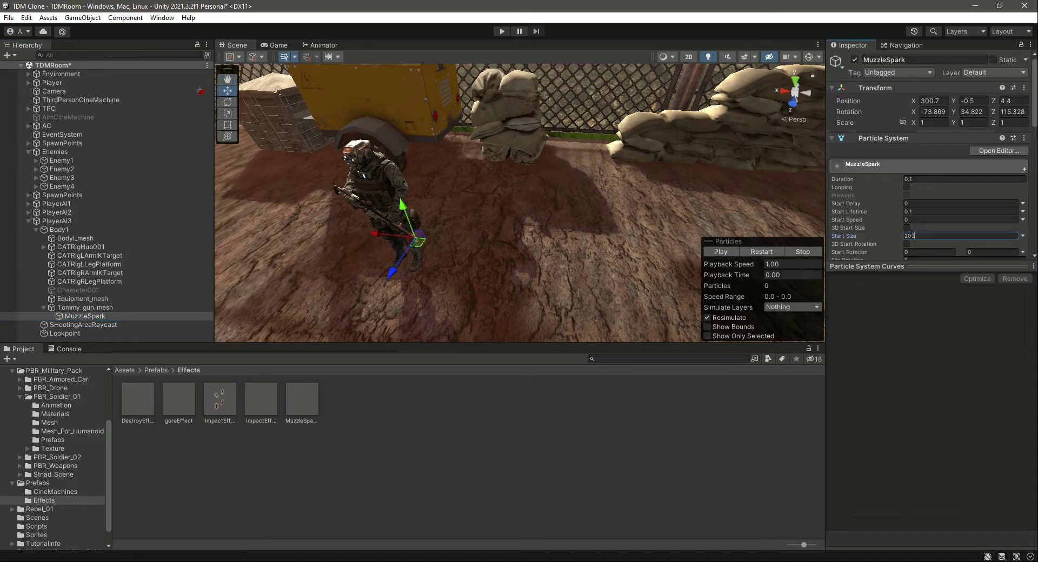
pyautogui.click(721, 252)
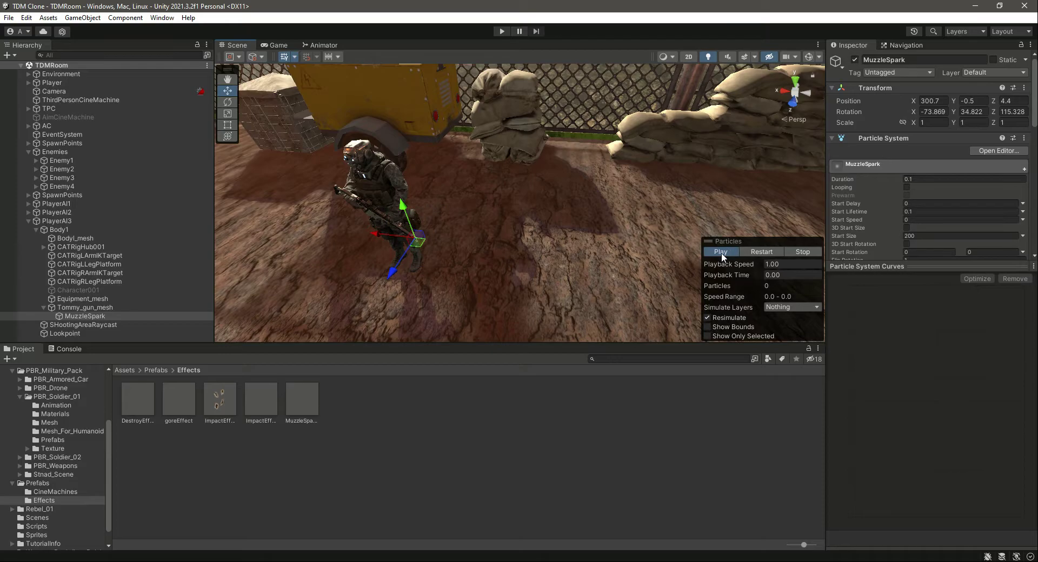
pyautogui.click(59, 221)
pyautogui.moveTo(83, 316); pyautogui.dragTo(957, 323)
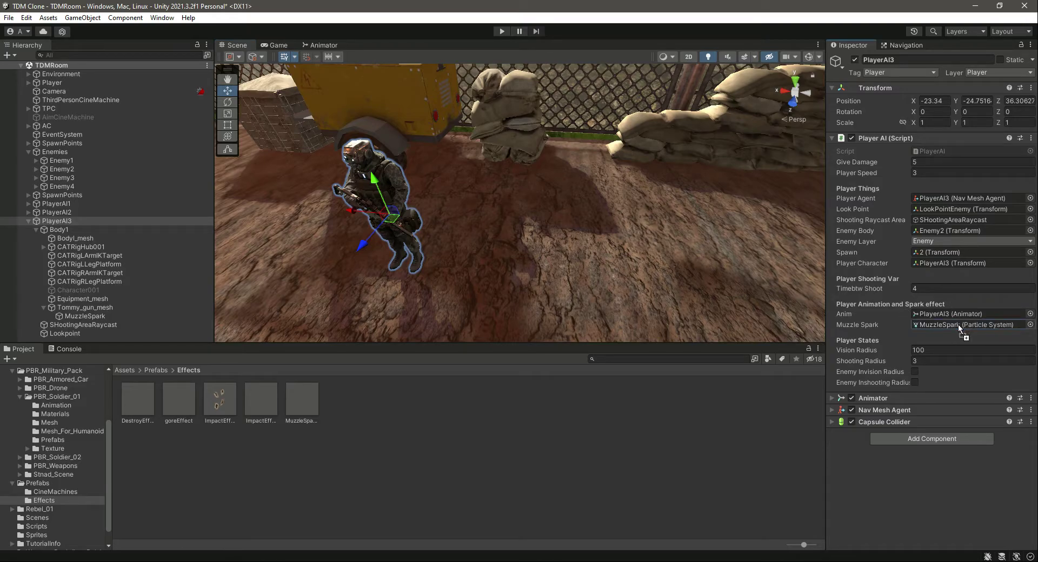
pyautogui.hotkey('ctrl', 's')
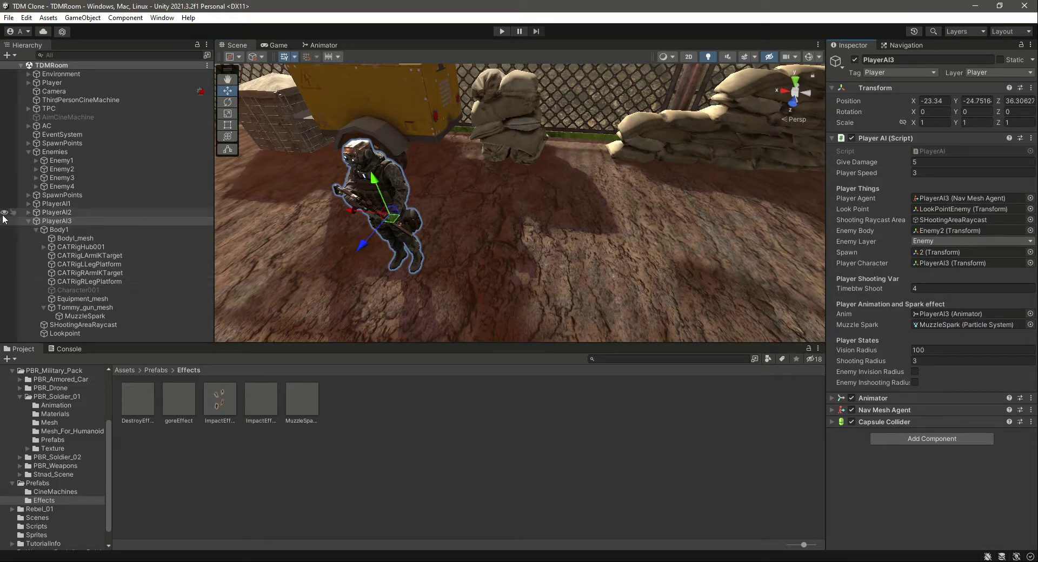
pyautogui.click(35, 229)
pyautogui.click(28, 220)
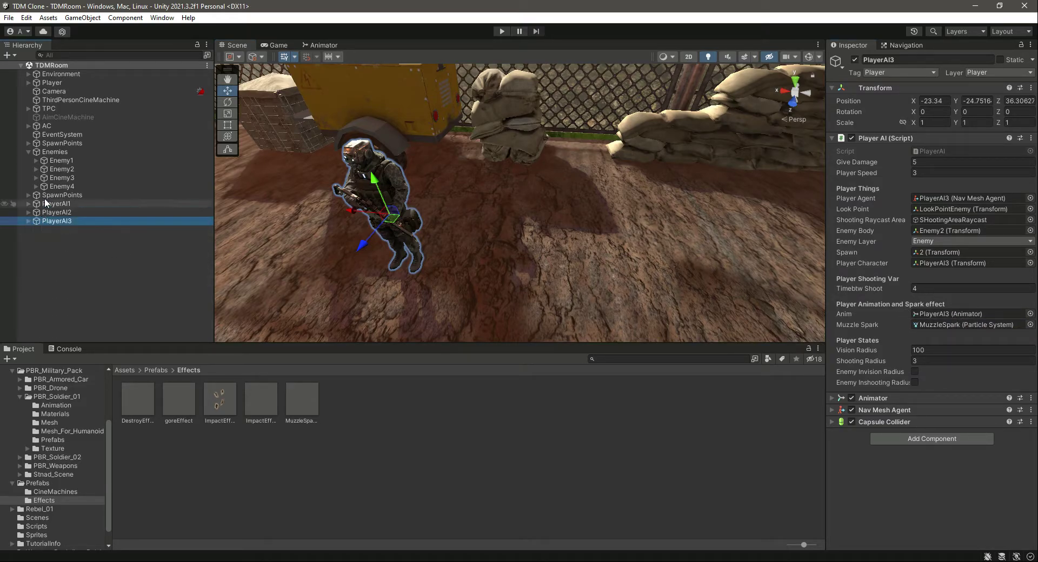
# Step: Assign Enemy4 from the Enemies group as PlayerAI3's Enemy Body
pyautogui.click(61, 179)
pyautogui.doubleClick(61, 178)
pyautogui.doubleClick(90, 186)
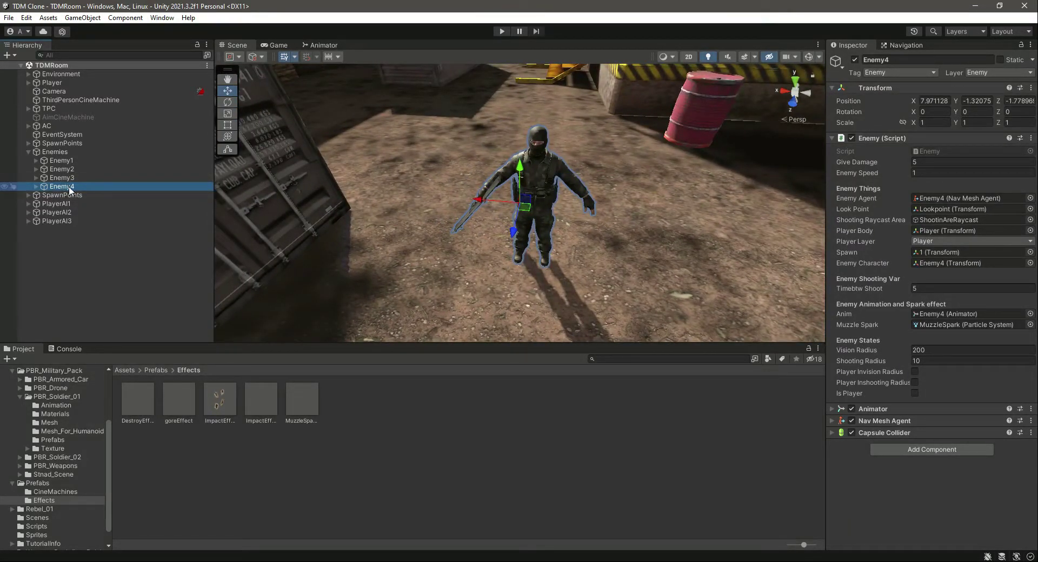
pyautogui.moveTo(62, 222); pyautogui.dragTo(938, 263)
pyautogui.moveTo(725, 266); pyautogui.dragTo(952, 264)
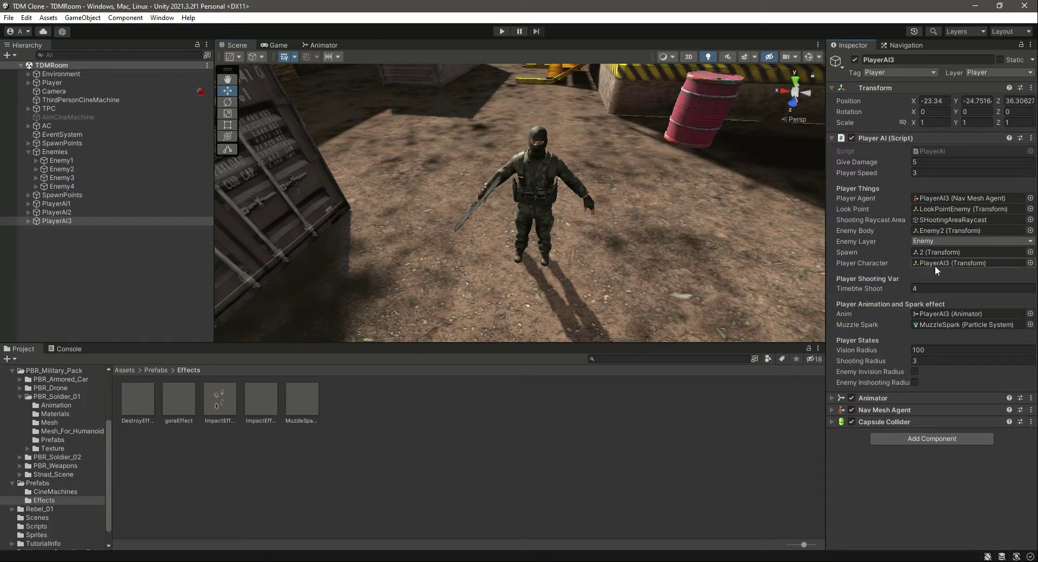
pyautogui.moveTo(66, 186); pyautogui.dragTo(929, 230)
# Step: Review the script settings and targets of Enemy1 to Enemy4 and of PlayerAI1 to PlayerAI3
pyautogui.click(70, 161)
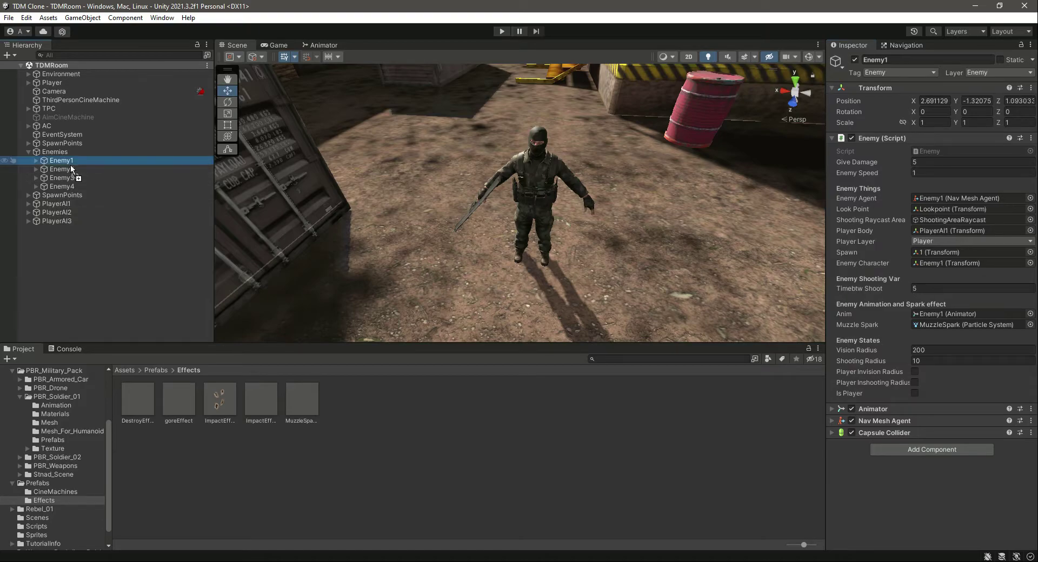
pyautogui.click(71, 171)
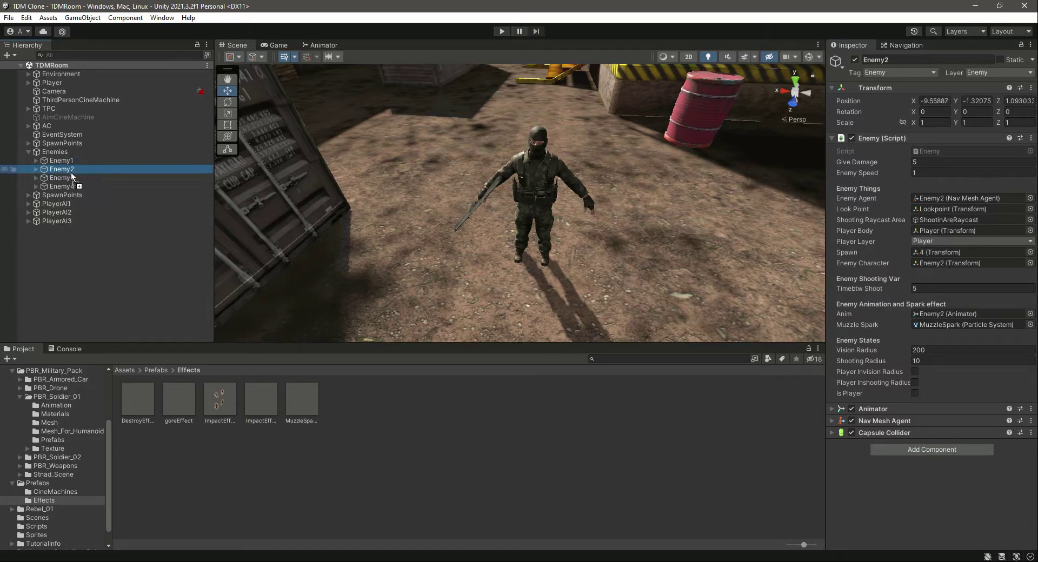
pyautogui.click(74, 175)
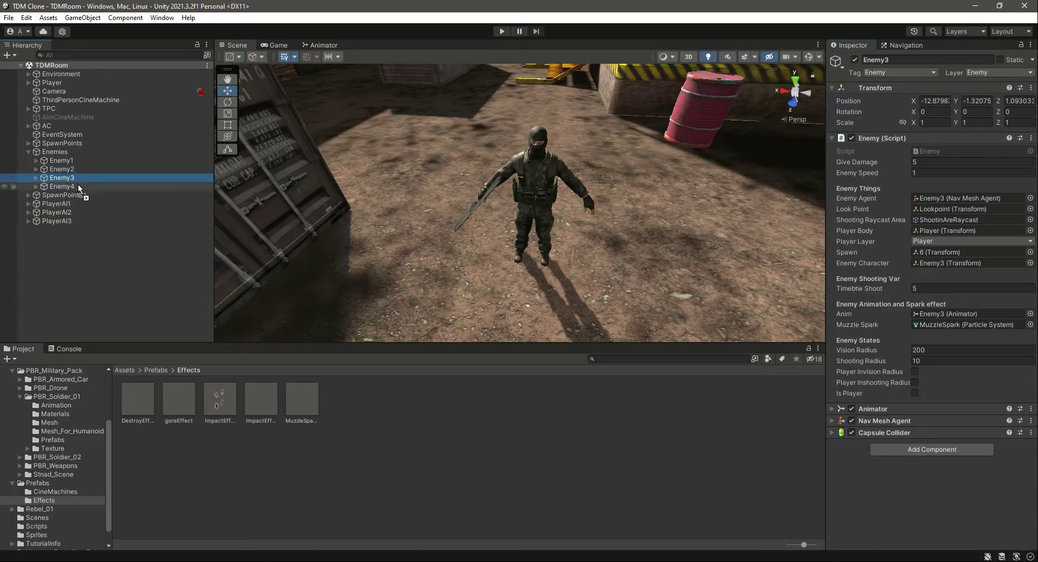
pyautogui.click(78, 185)
pyautogui.click(102, 244)
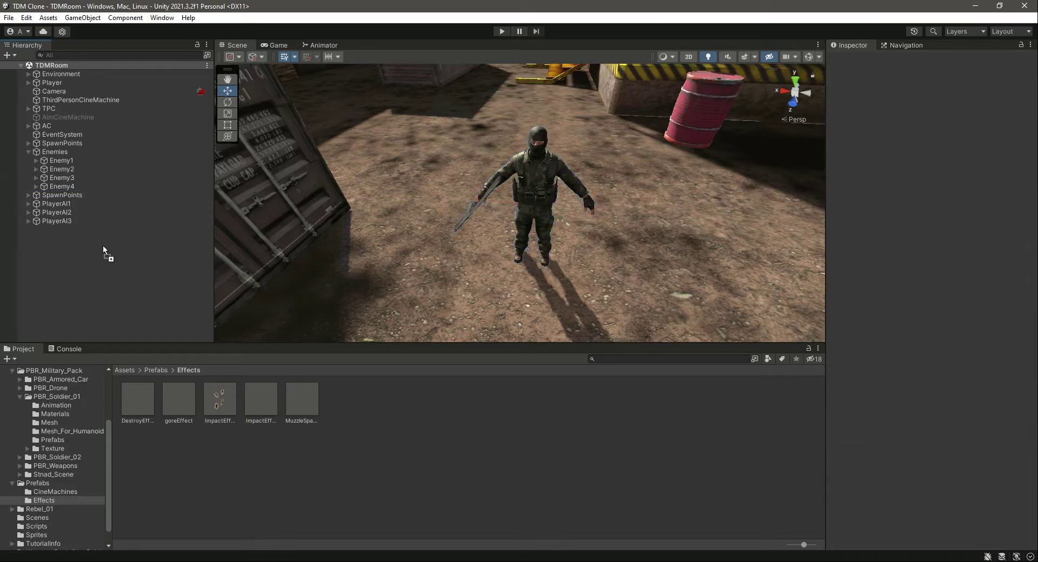
pyautogui.click(58, 206)
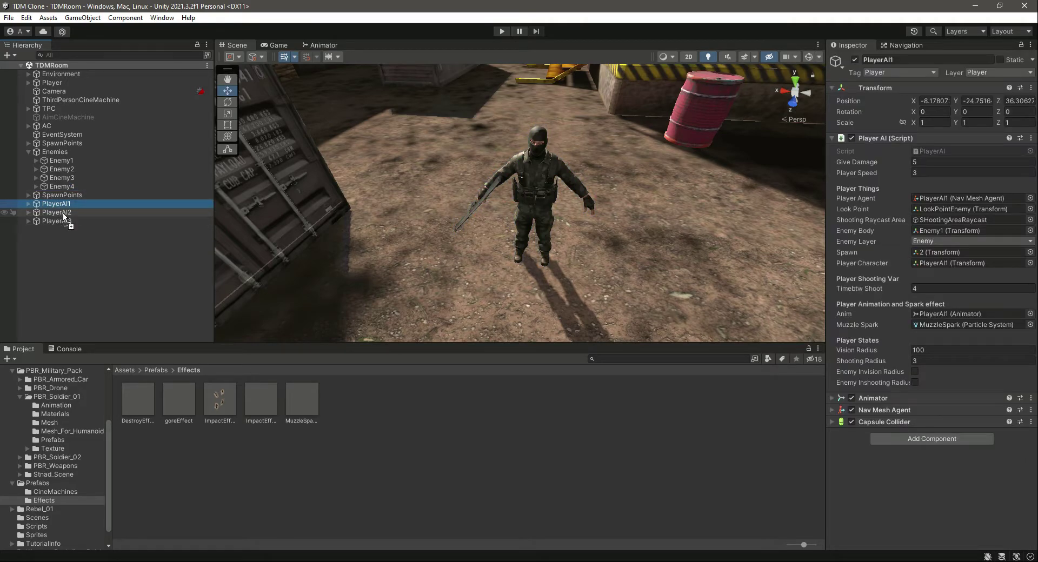
pyautogui.click(63, 212)
pyautogui.click(64, 221)
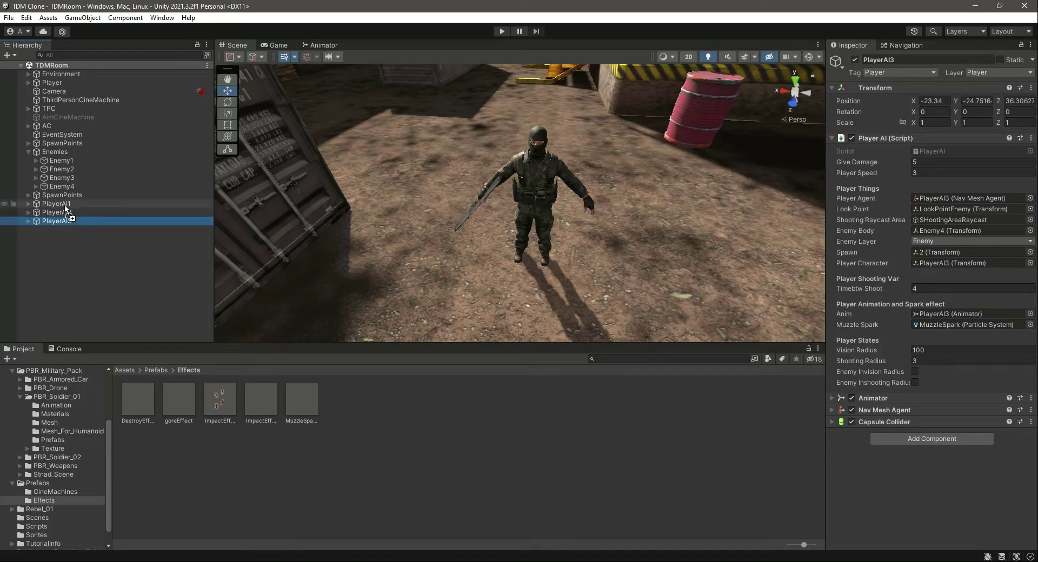
# Step: Set the Shooting Radius of PlayerAI1, PlayerAI2 and PlayerAI3 together to 10 and save the scene
pyautogui.keyDown('ctrl'); pyautogui.click(65, 205); pyautogui.keyUp('ctrl')
pyautogui.keyDown('ctrl'); pyautogui.click(67, 213); pyautogui.keyUp('ctrl')
pyautogui.click(67, 211)
pyautogui.click(67, 205)
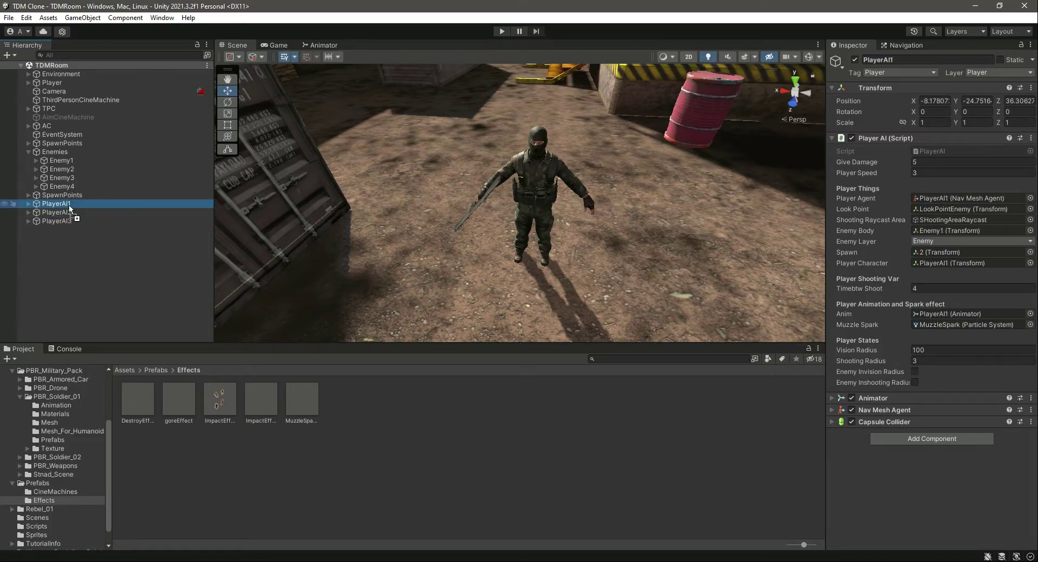
pyautogui.keyDown('ctrl'); pyautogui.click(84, 212); pyautogui.keyUp('ctrl')
pyautogui.keyDown('ctrl'); pyautogui.click(80, 220); pyautogui.keyUp('ctrl')
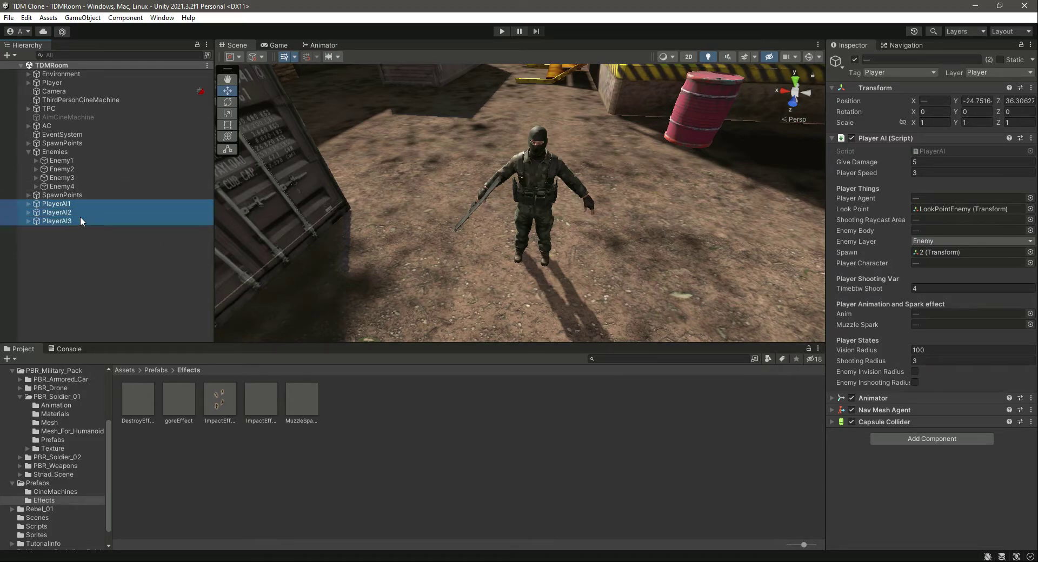
pyautogui.click(79, 179)
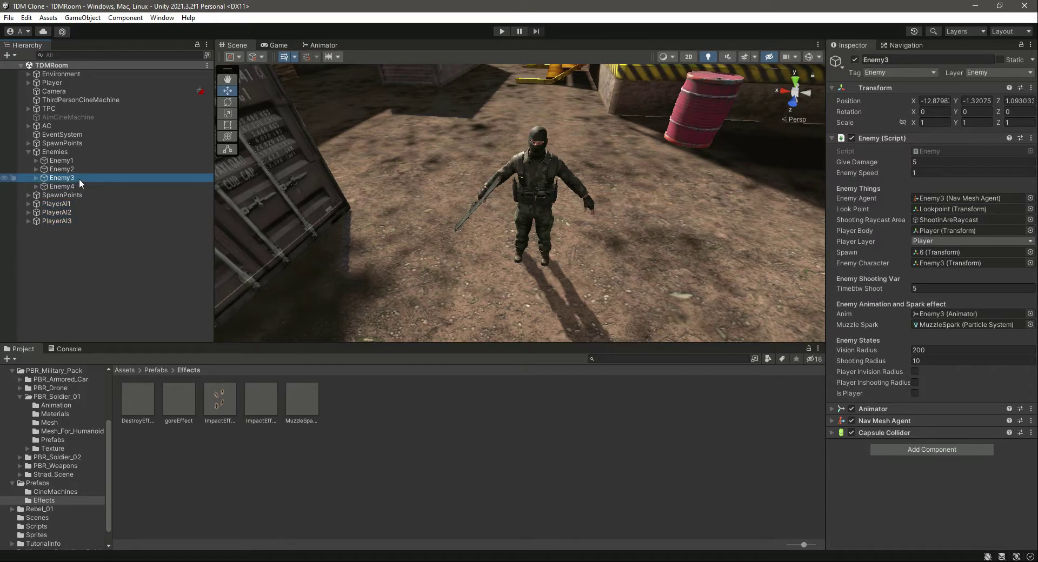
pyautogui.click(65, 204)
pyautogui.keyDown('ctrl'); pyautogui.click(66, 213); pyautogui.keyUp('ctrl')
pyautogui.keyDown('ctrl'); pyautogui.click(65, 222); pyautogui.keyUp('ctrl')
pyautogui.click(924, 361)
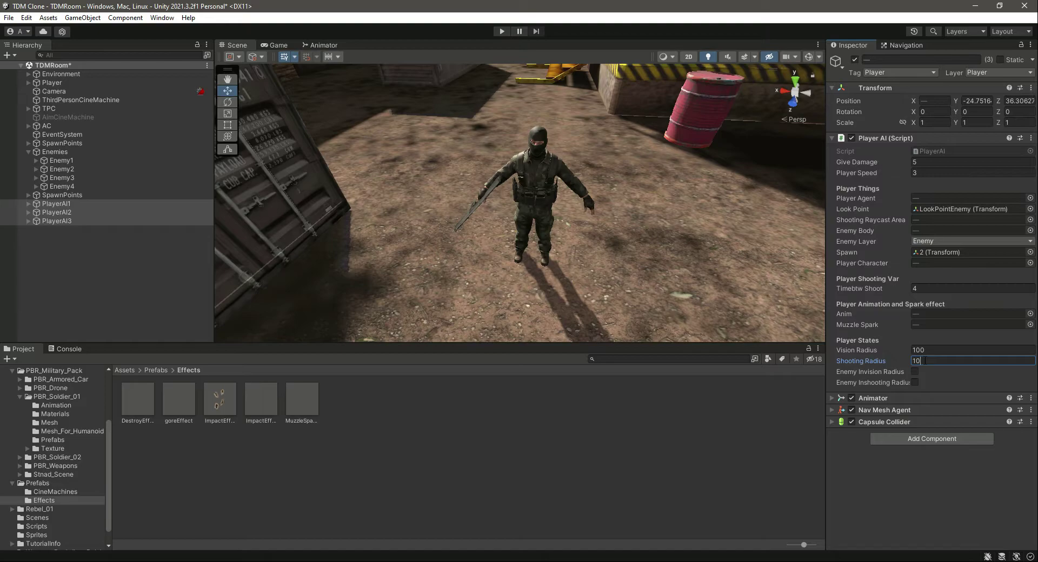
pyautogui.click(57, 254)
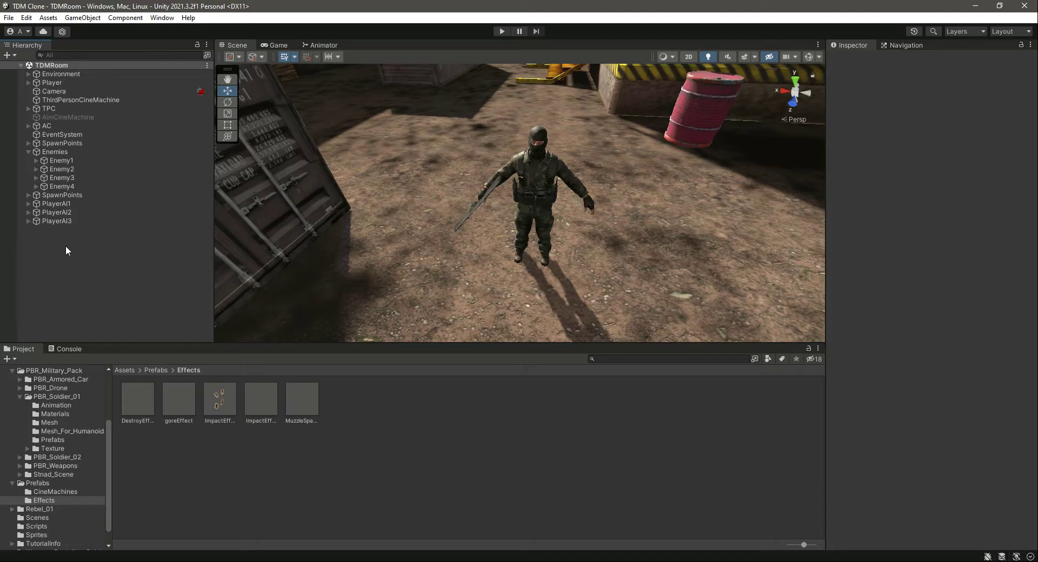
# Step: Create an empty object at the top level of the scene hierarchy
pyautogui.click(63, 204)
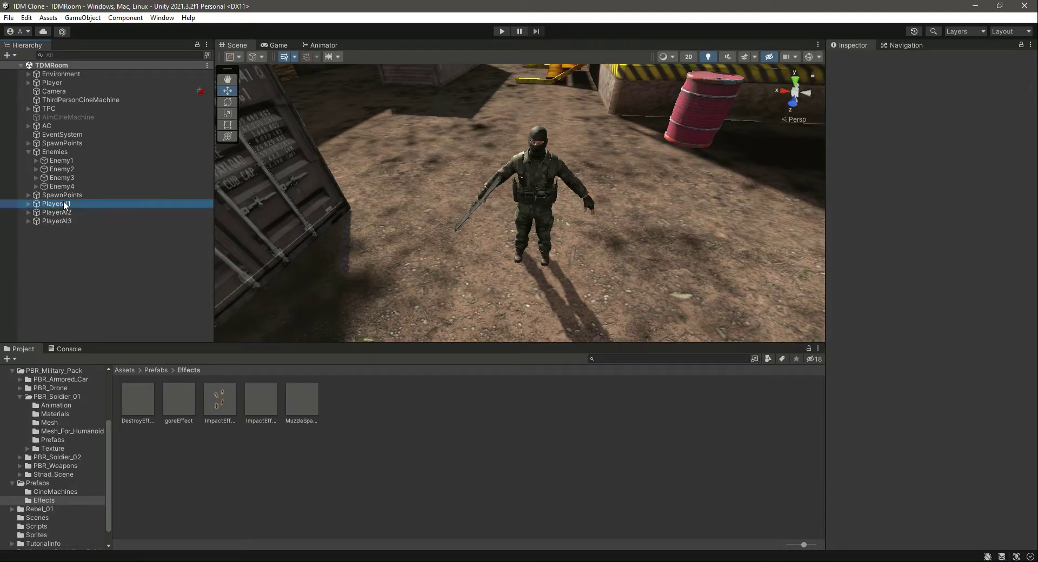
pyautogui.doubleClick(63, 206)
pyautogui.press('s')
pyautogui.moveTo(430, 229); pyautogui.dragTo(453, 260, button='right')
pyautogui.scroll(-8, 518, 240)
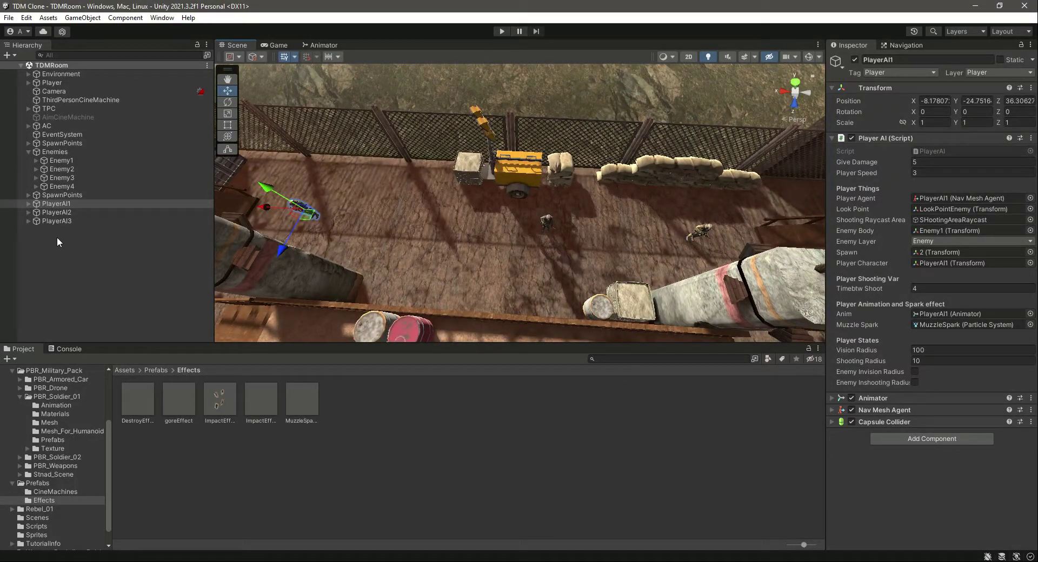
pyautogui.click(57, 237)
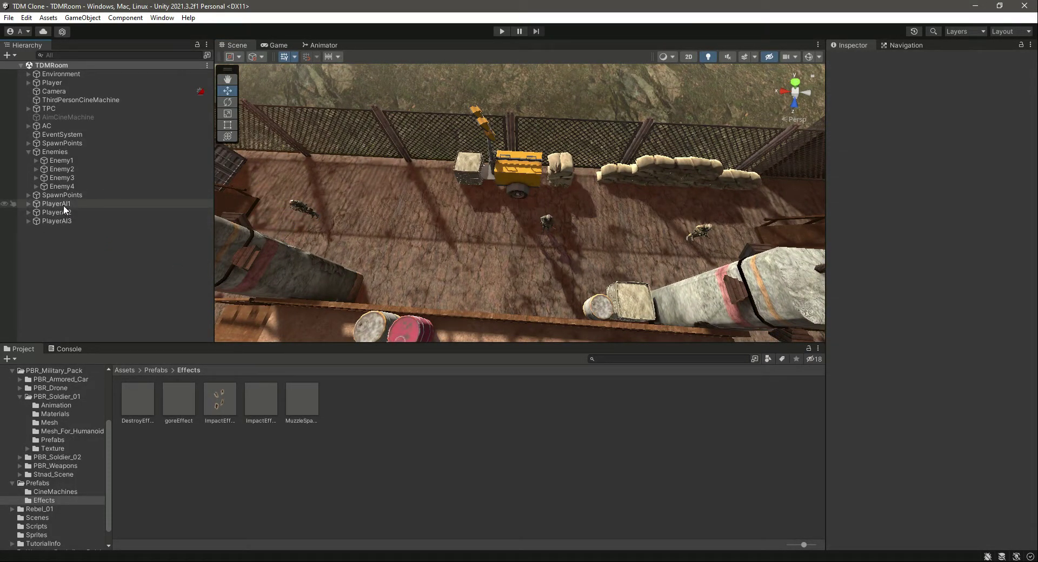
pyautogui.rightClick(64, 241)
pyautogui.click(130, 374)
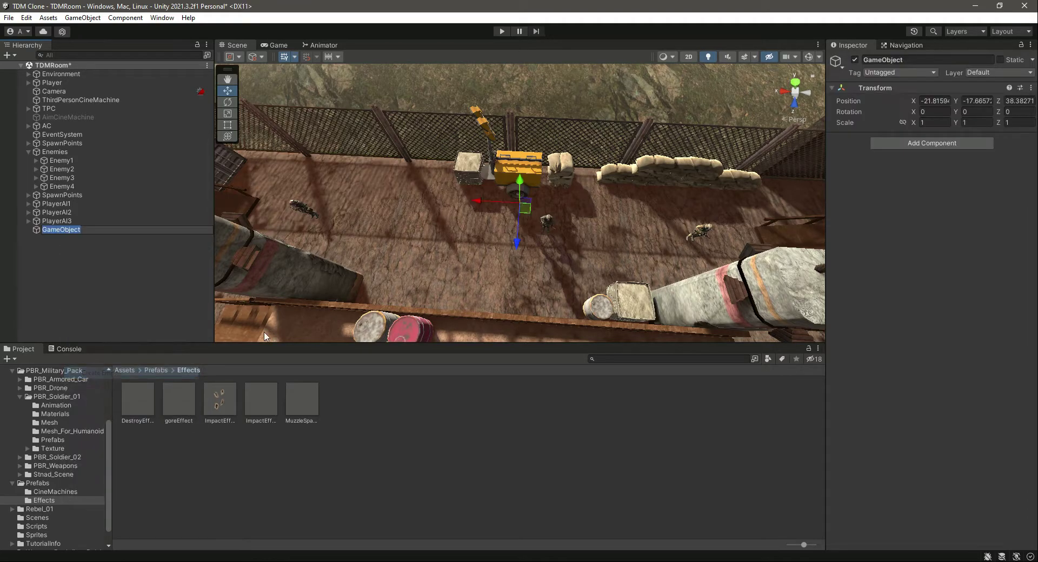
# Step: Lower the new empty object to about Y -20.36, rename it PlayerAis and save the scene
pyautogui.moveTo(519, 192); pyautogui.dragTo(520, 202)
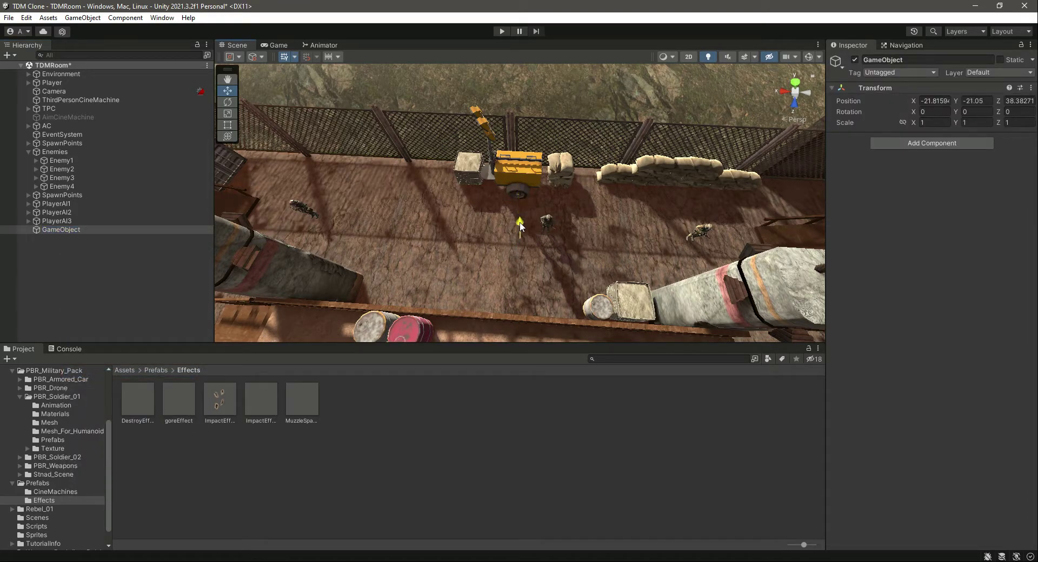
pyautogui.doubleClick(64, 231)
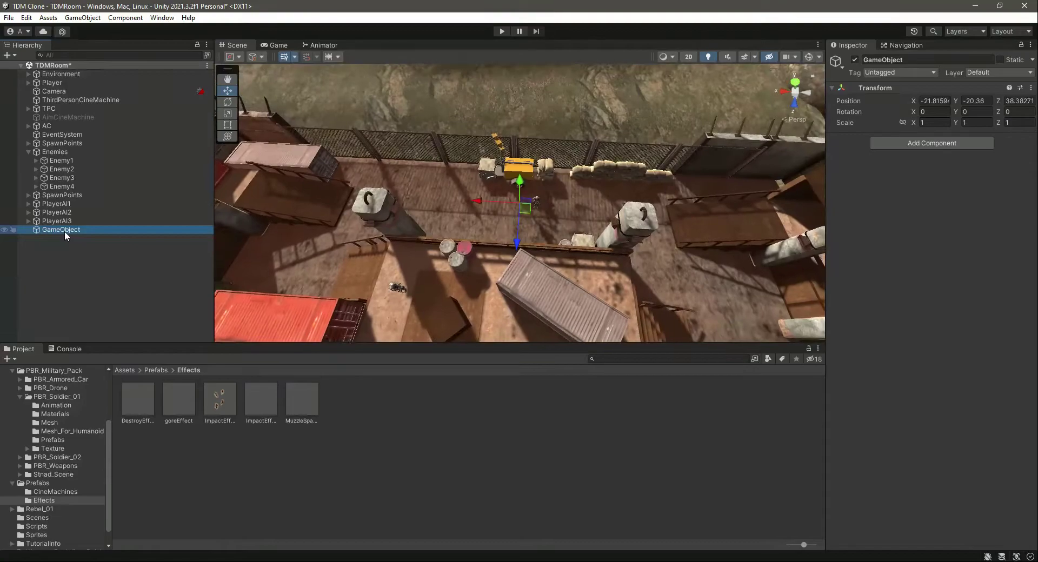
pyautogui.click(918, 59)
pyautogui.write('PlayerAis')
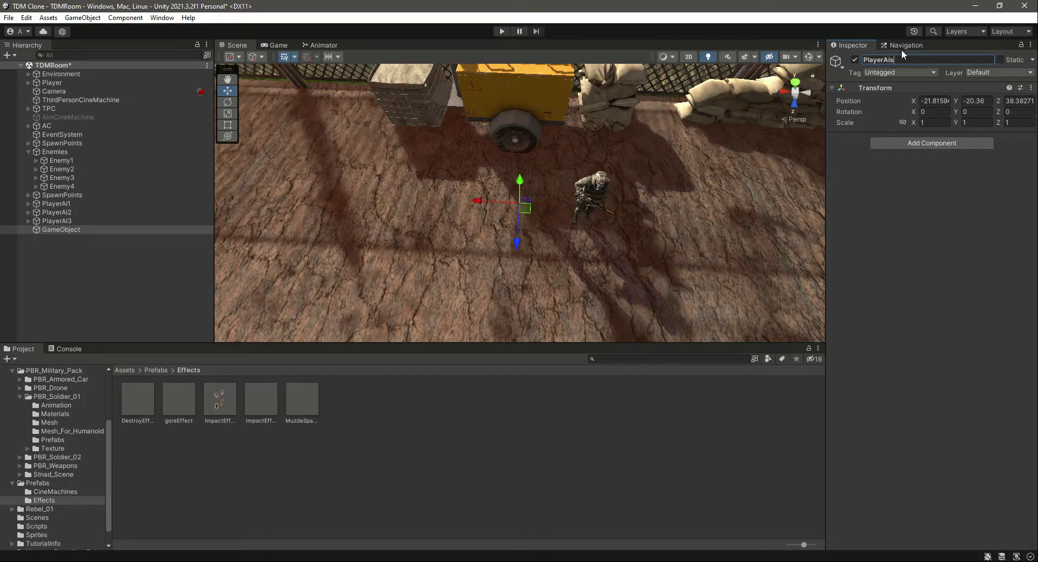
pyautogui.hotkey('ctrl', 's')
# Step: Move PlayerAI1, PlayerAI2 and PlayerAI3 into the PlayerAis object as children and collapse the group
pyautogui.click(59, 203)
pyautogui.keyDown('shift'); pyautogui.click(73, 218); pyautogui.keyUp('shift')
pyautogui.moveTo(74, 219)
pyautogui.mouseDown()
pyautogui.moveTo(62, 229)
pyautogui.moveTo(83, 235)
pyautogui.mouseUp()
pyautogui.click(29, 203)
pyautogui.click(47, 228)
# Step: Place the players' SpawnPoints group below PlayerAis, collapse the Enemies group and save the scene
pyautogui.click(68, 195)
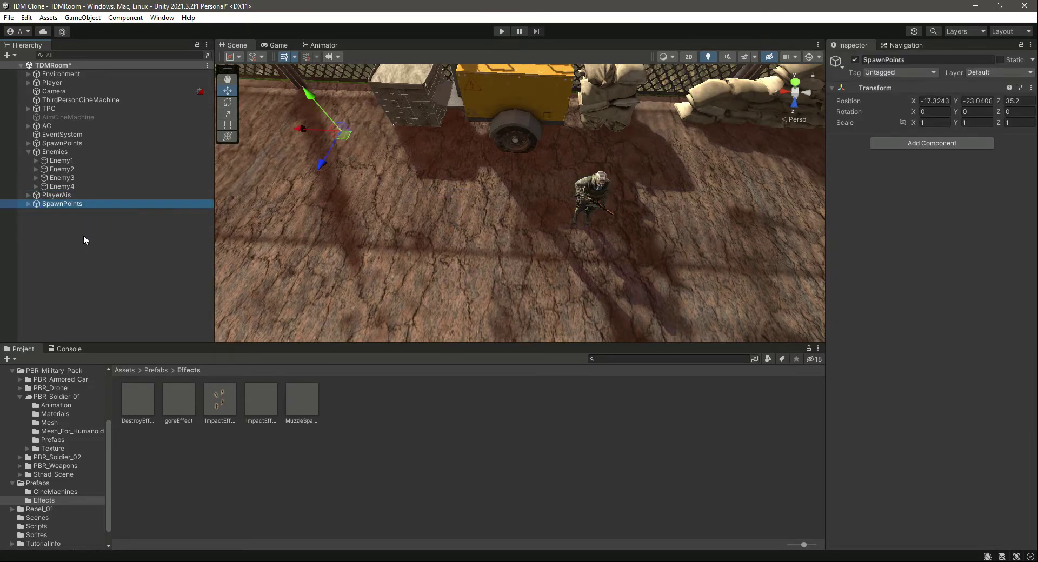
pyautogui.click(28, 152)
pyautogui.click(55, 218)
pyautogui.hotkey('ctrl', 's')
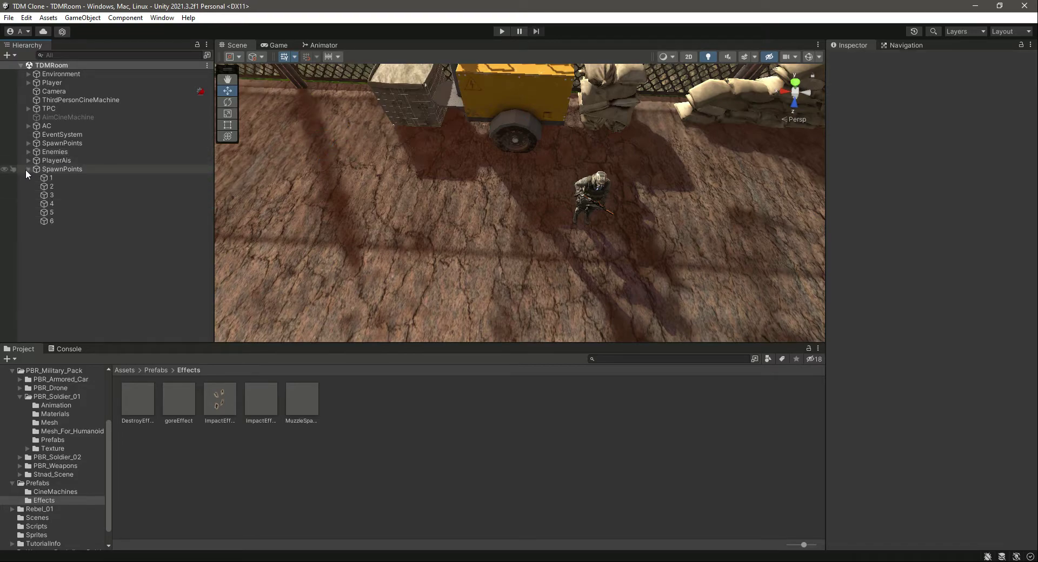
# Step: Check which spawn point PlayerAI1 uses and where points 1 and 2 lie in the scene
pyautogui.click(33, 160)
pyautogui.click(28, 160)
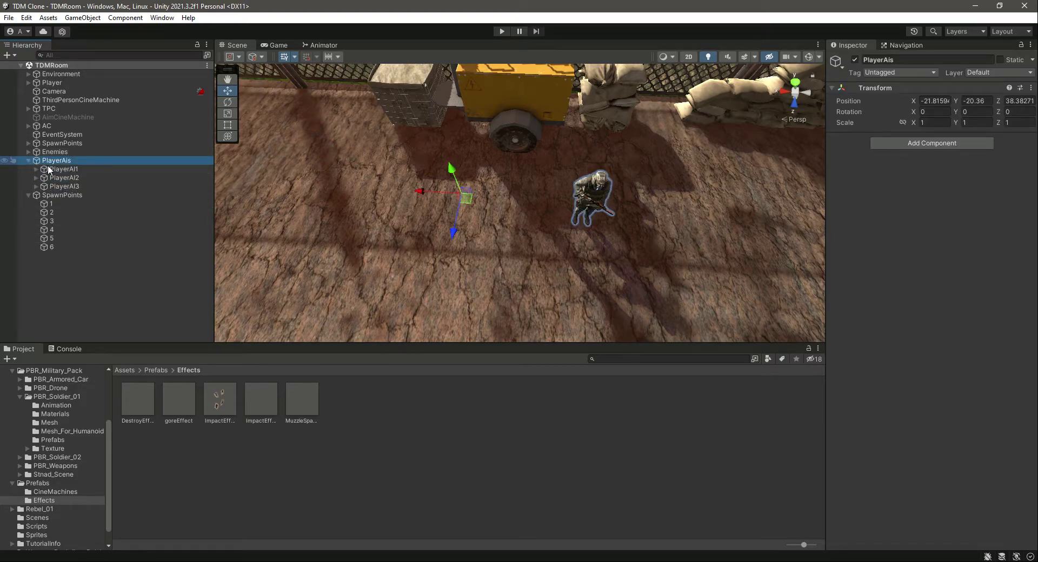
pyautogui.click(44, 169)
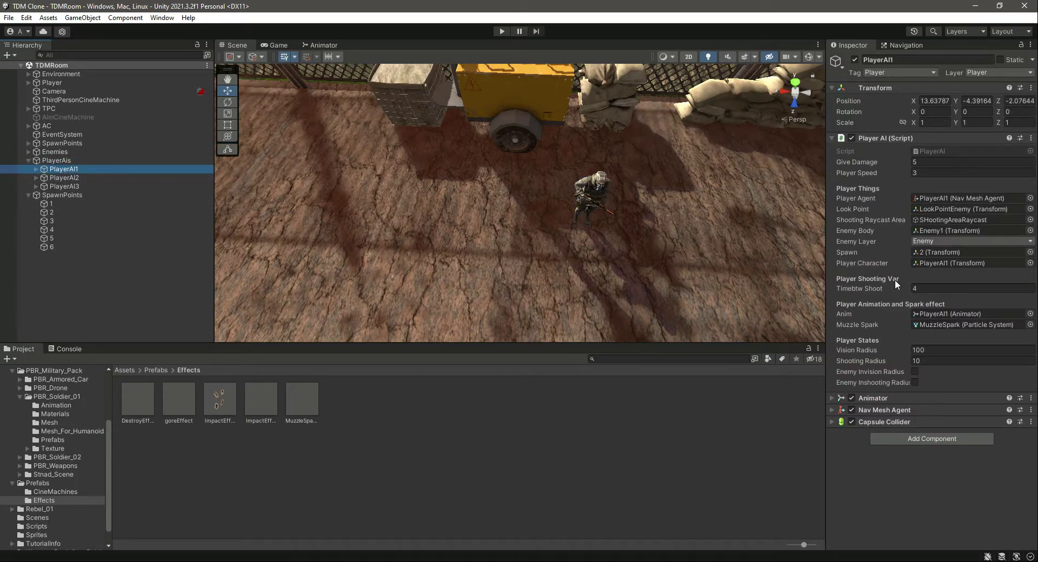
pyautogui.doubleClick(51, 204)
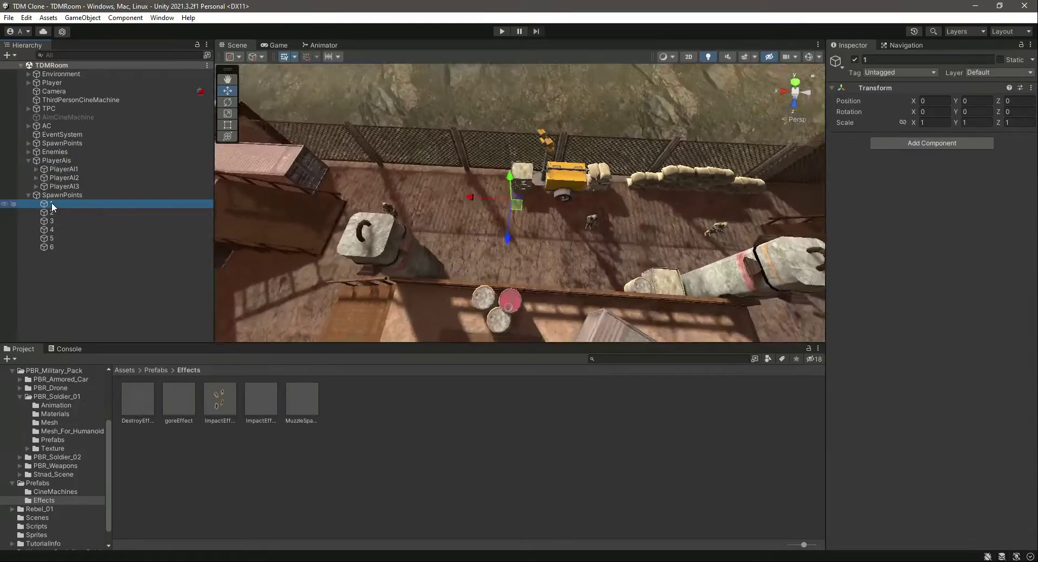
pyautogui.click(64, 170)
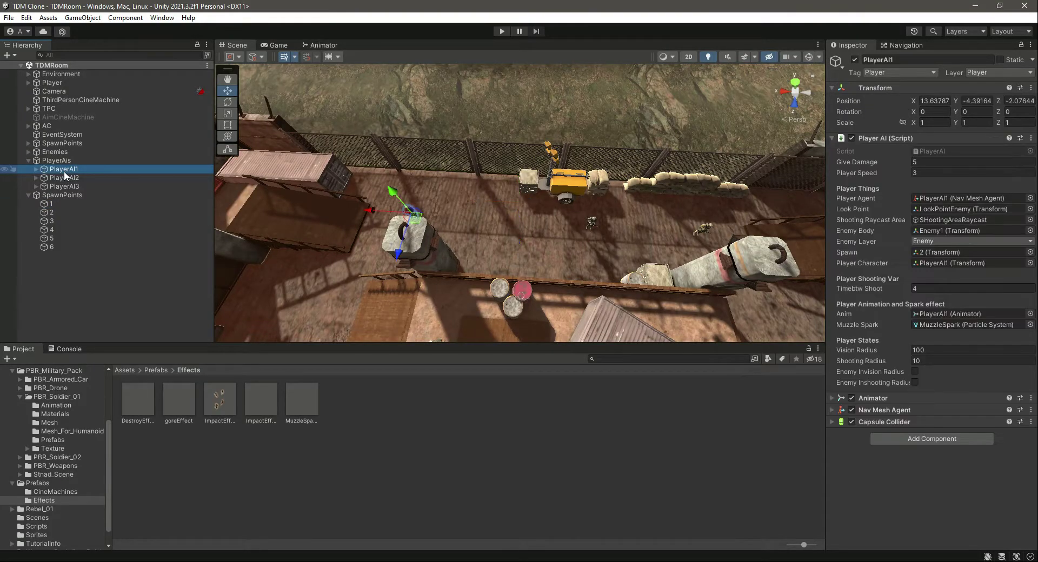
pyautogui.click(923, 251)
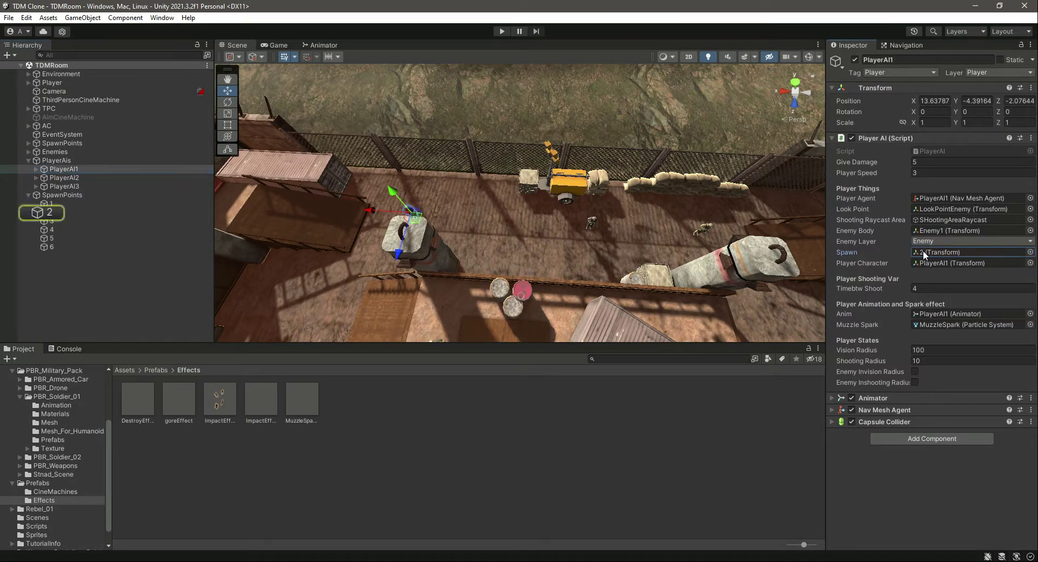
pyautogui.click(70, 211)
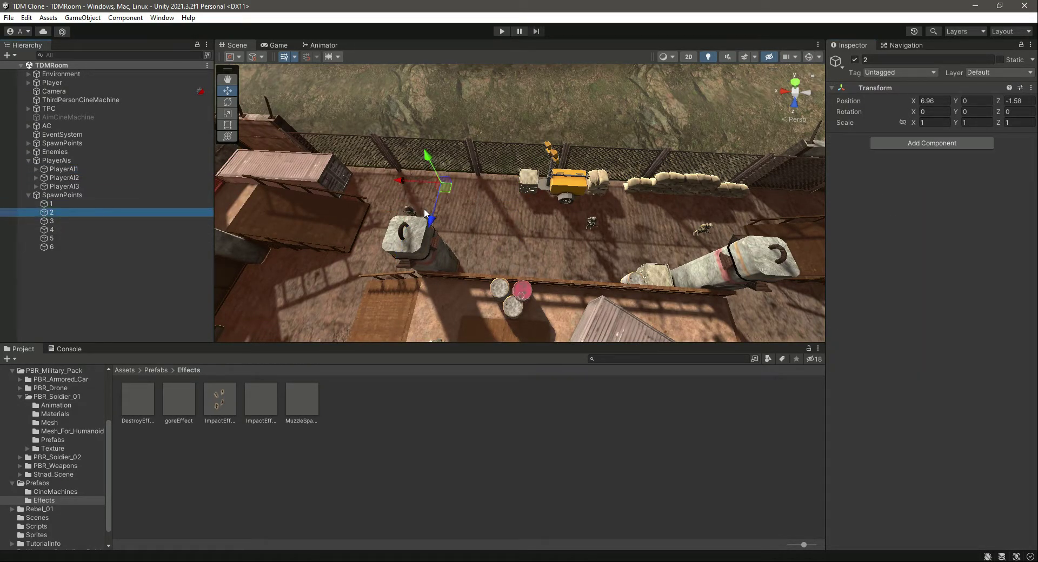
# Step: Assign spawn point 5 from the players' SpawnPoints group as PlayerAI2's Spawn
pyautogui.click(87, 178)
pyautogui.doubleClick(97, 179)
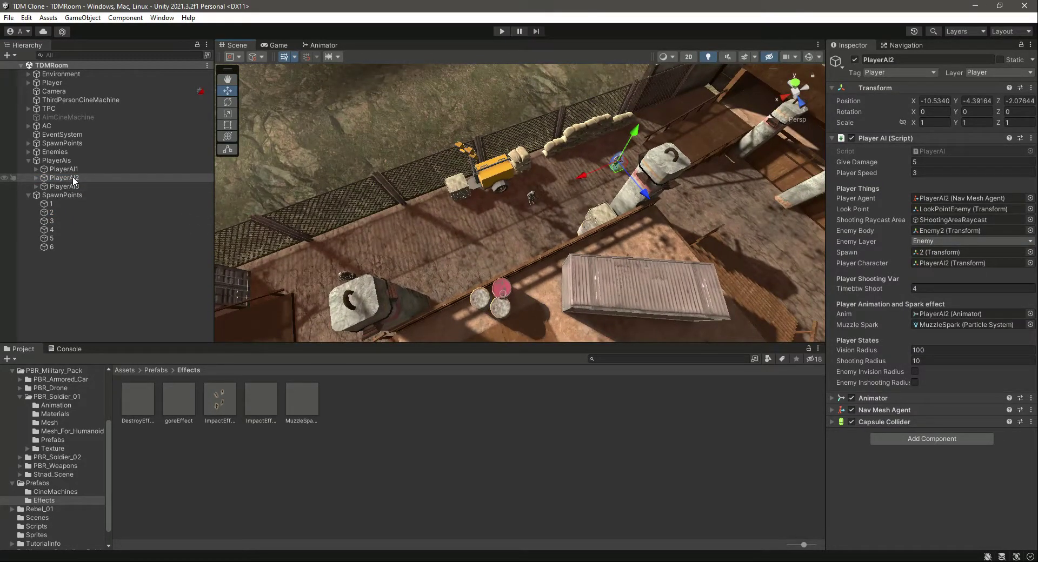
pyautogui.click(52, 231)
pyautogui.click(54, 238)
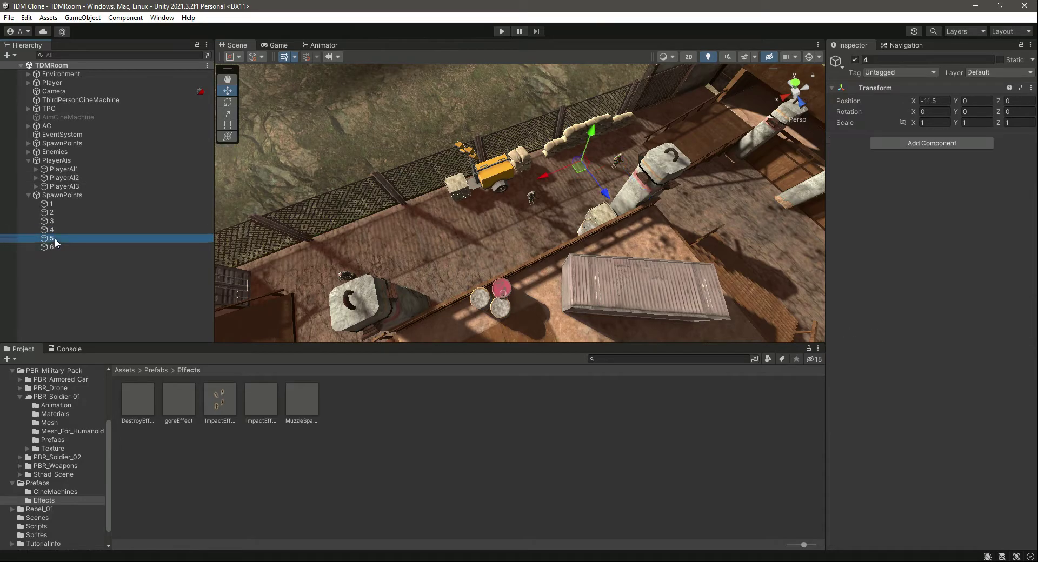
pyautogui.moveTo(80, 177); pyautogui.dragTo(935, 255)
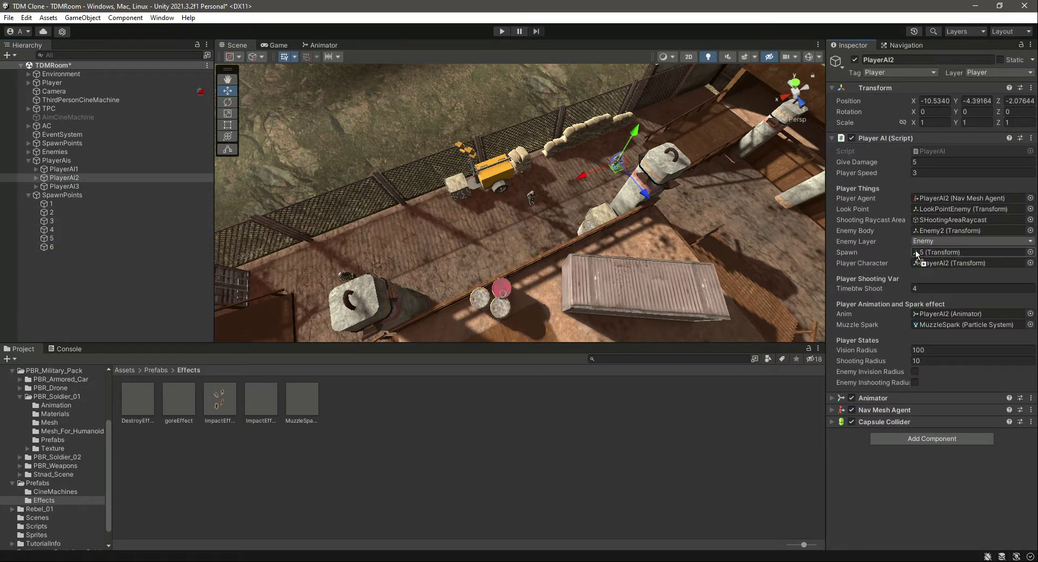
# Step: Compare the positions of spawn points 2 to 6 and assign point 3 as PlayerAI3's Spawn
pyautogui.click(68, 186)
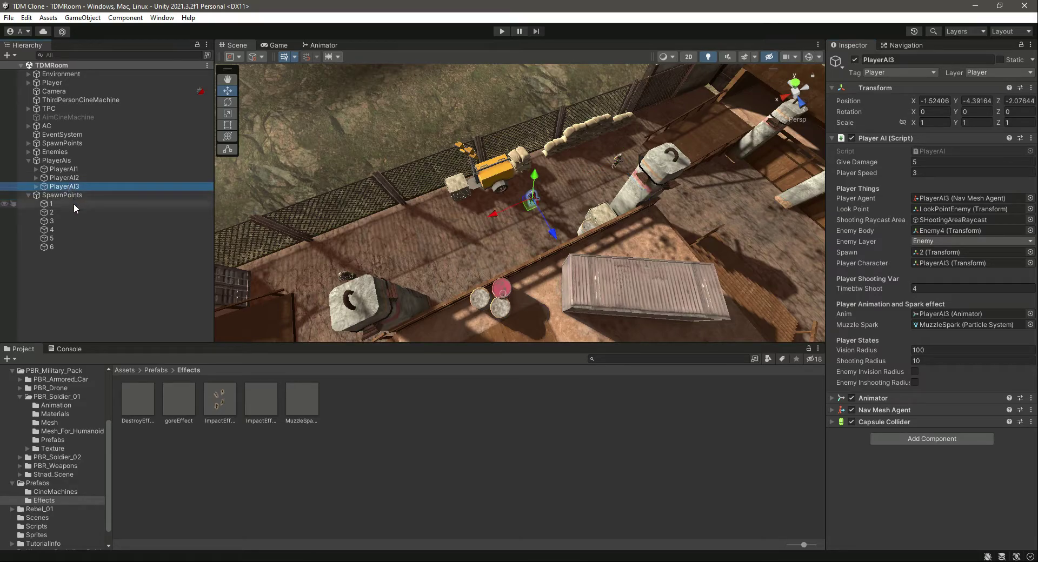
pyautogui.click(64, 210)
pyautogui.click(66, 219)
pyautogui.click(66, 228)
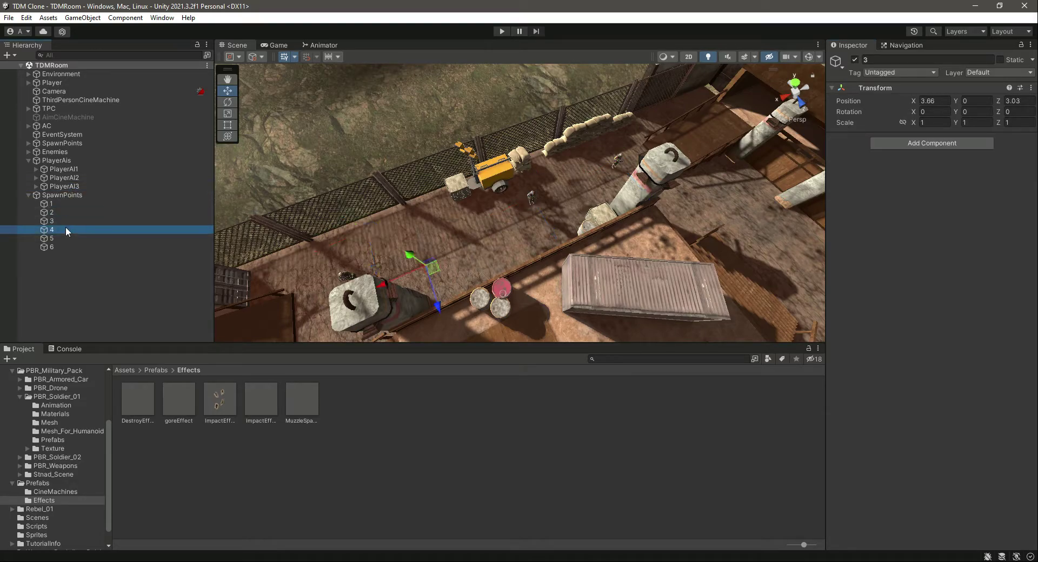
pyautogui.click(64, 239)
pyautogui.click(63, 244)
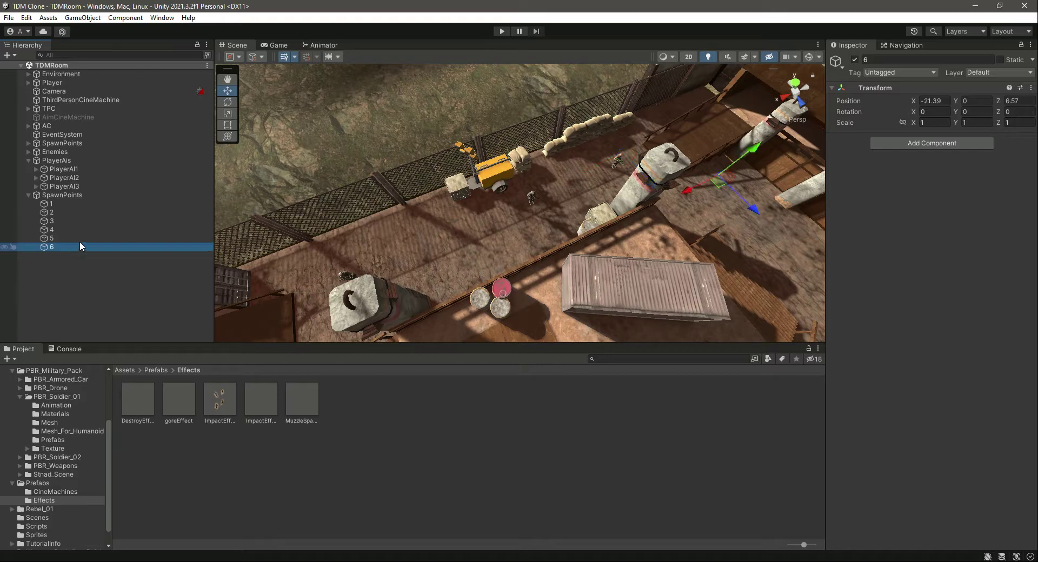
pyautogui.click(79, 237)
pyautogui.click(74, 231)
pyautogui.doubleClick(74, 231)
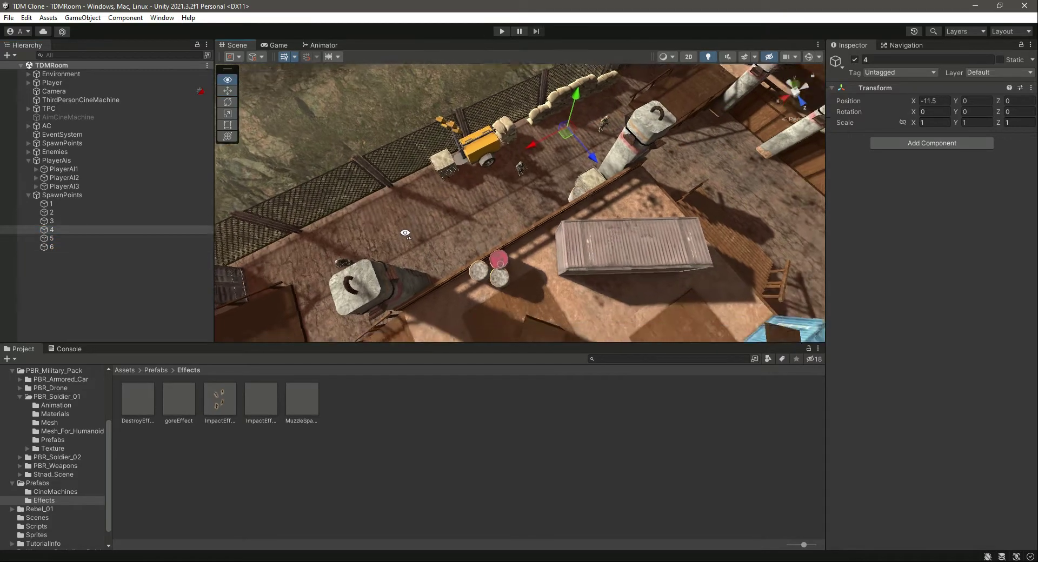
pyautogui.click(55, 221)
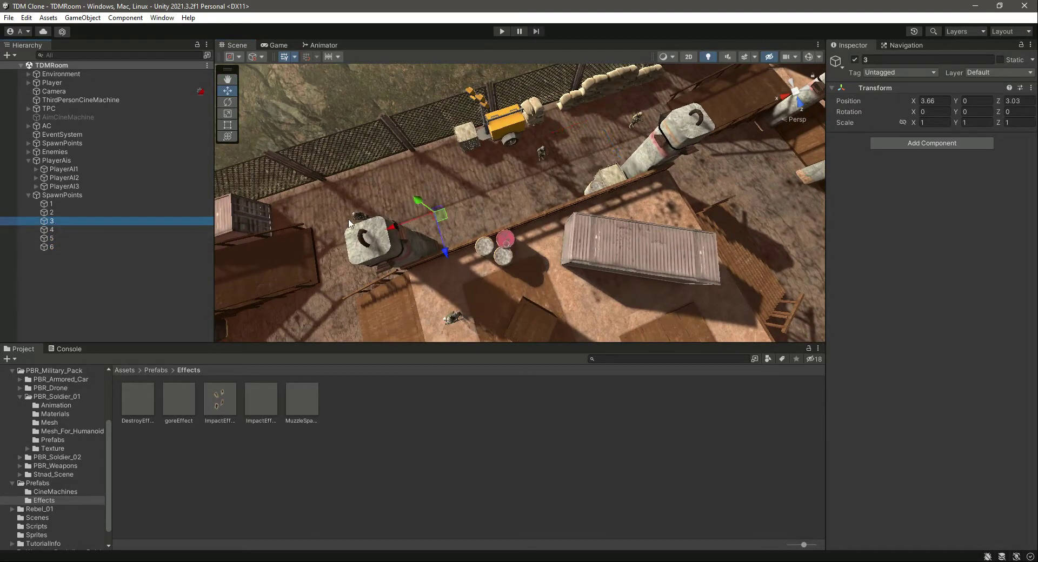
pyautogui.click(74, 188)
pyautogui.moveTo(50, 222); pyautogui.dragTo(964, 249)
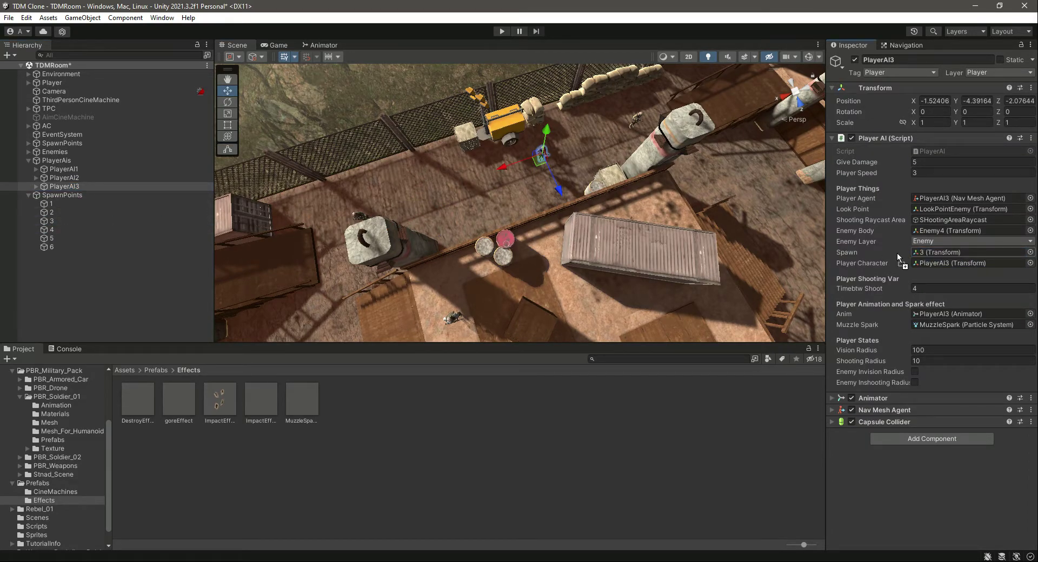
# Step: Collapse the SpawnPoints and PlayerAis groups and save the scene
pyautogui.click(28, 194)
pyautogui.click(41, 228)
pyautogui.click(28, 160)
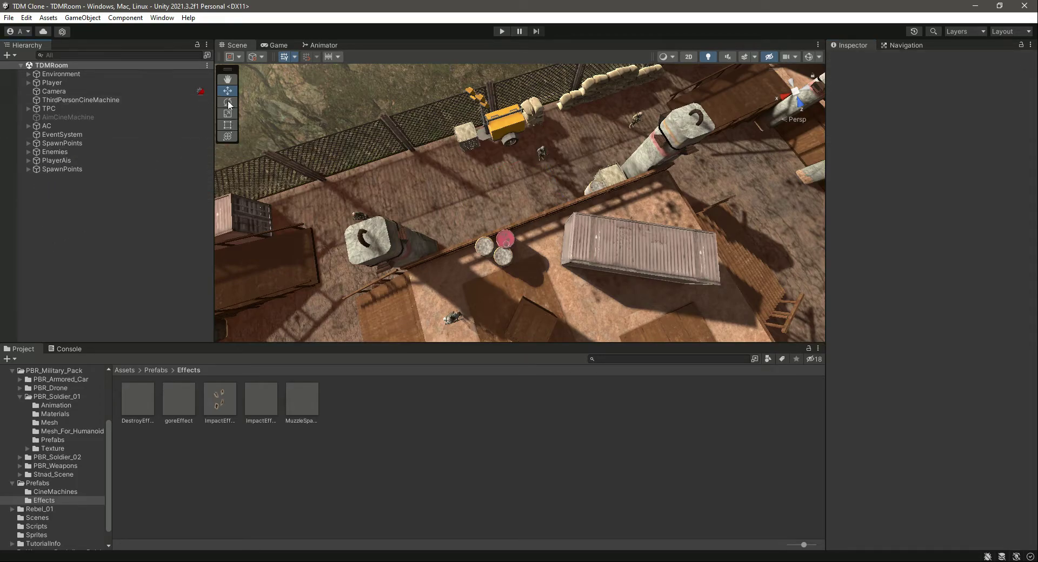
# Step: Play-test the scene, running the player down the wooden stairs to follow the AI teammates
pyautogui.click(501, 31)
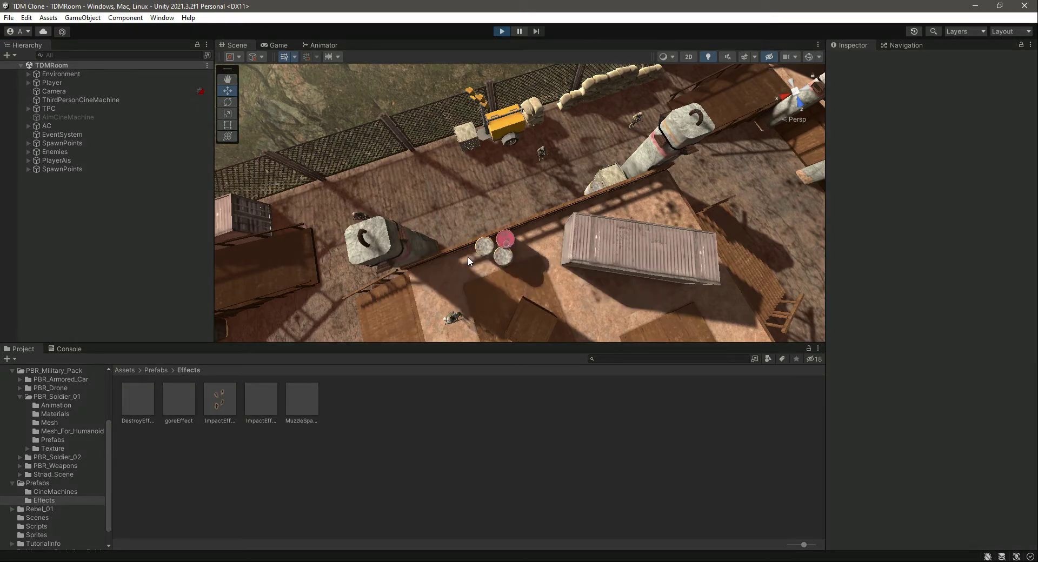
pyautogui.press('w')
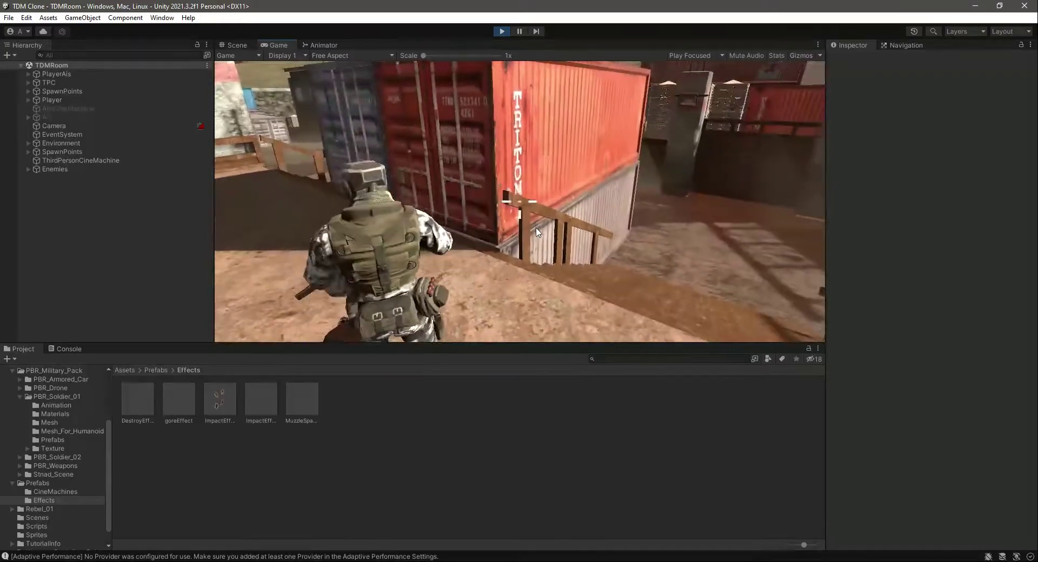
pyautogui.press('w')
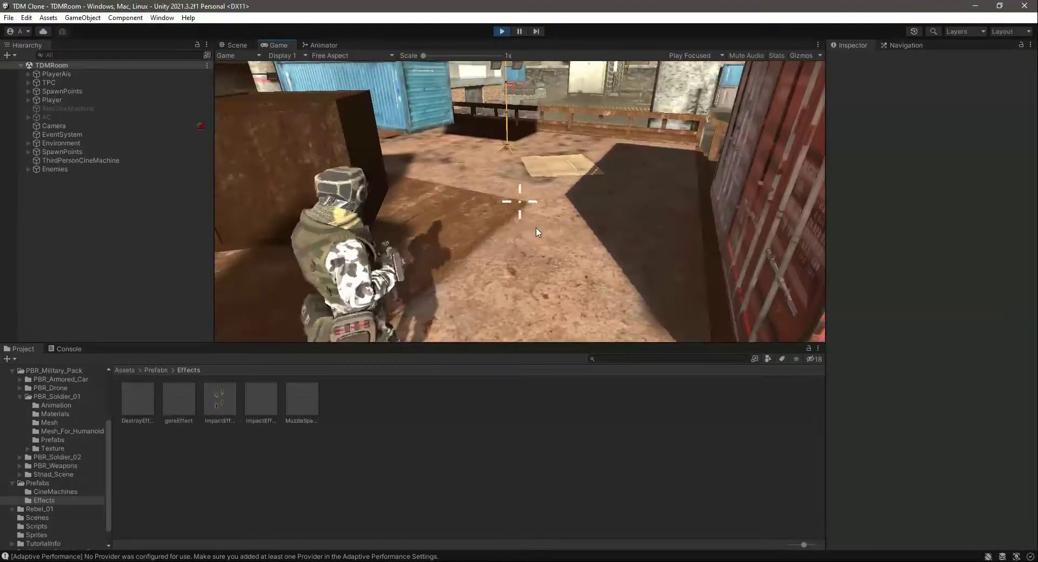
pyautogui.press('w')
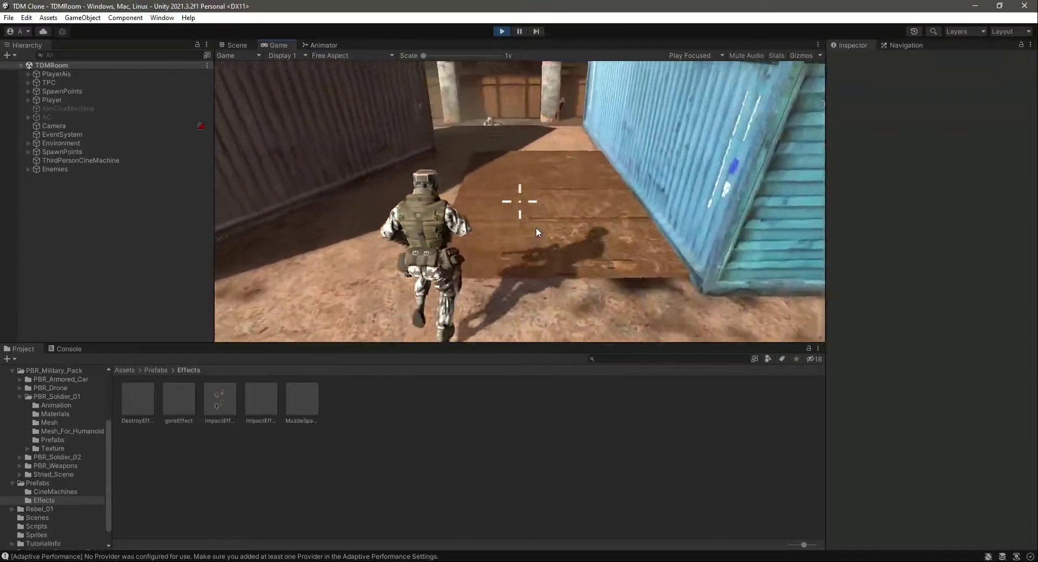
pyautogui.press('w')
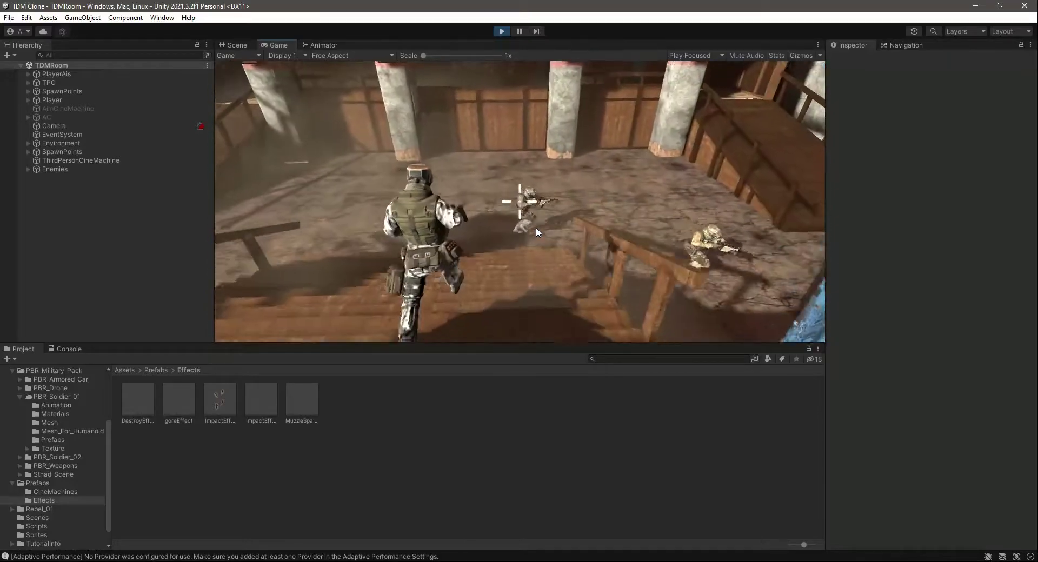
pyautogui.press('w')
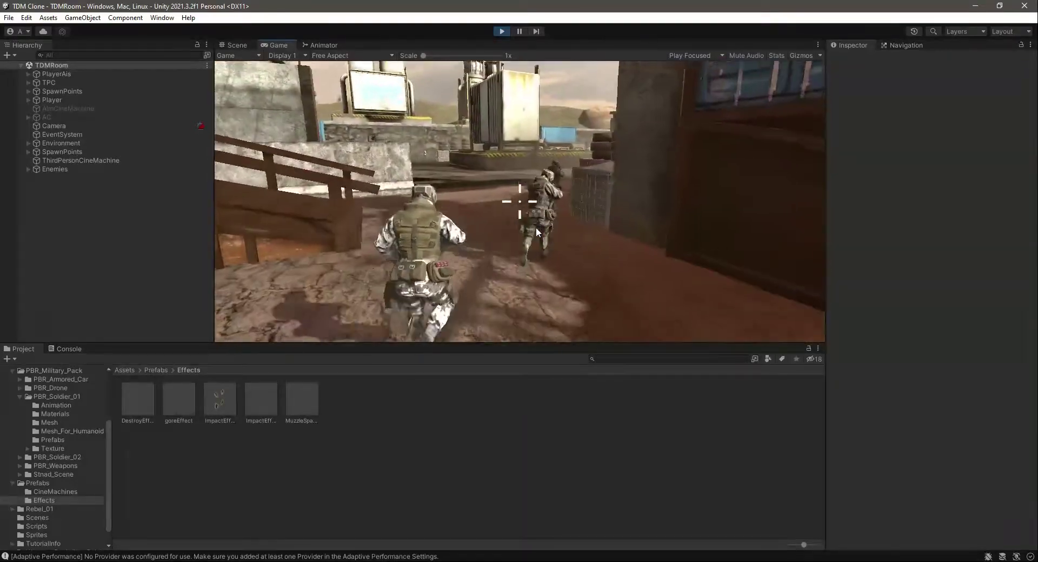
# Step: Advance with the AI teammates toward the enemies, aiming and firing the weapon to test the fight
pyautogui.rightClick(536, 228)
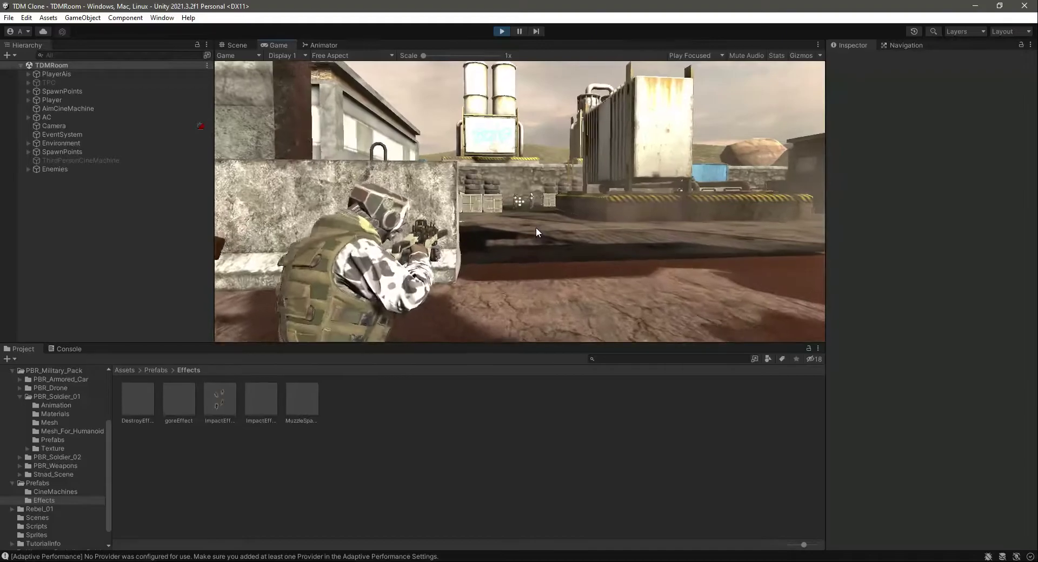
pyautogui.click(536, 228)
pyautogui.press('w')
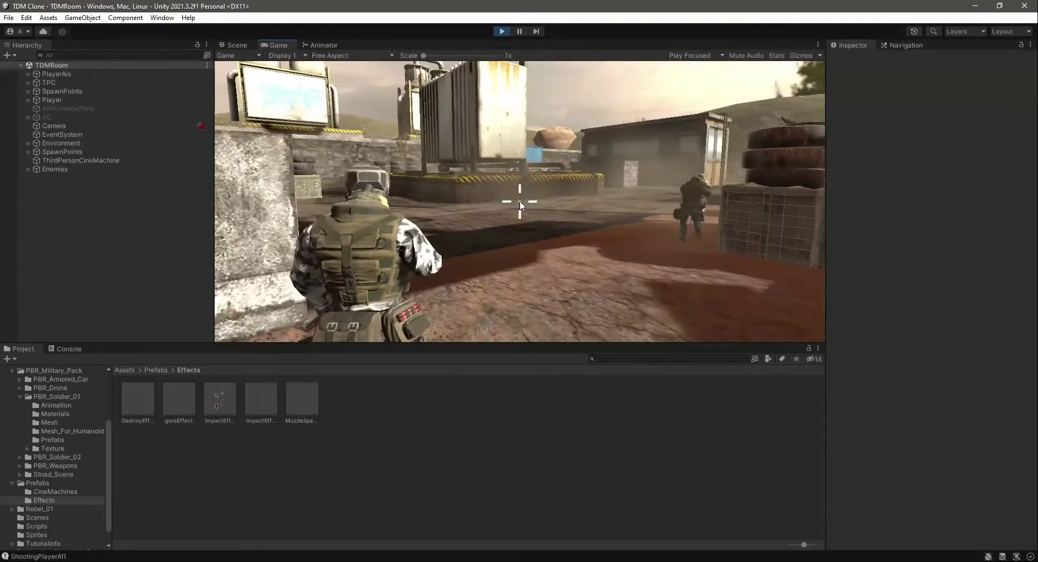
pyautogui.press('w')
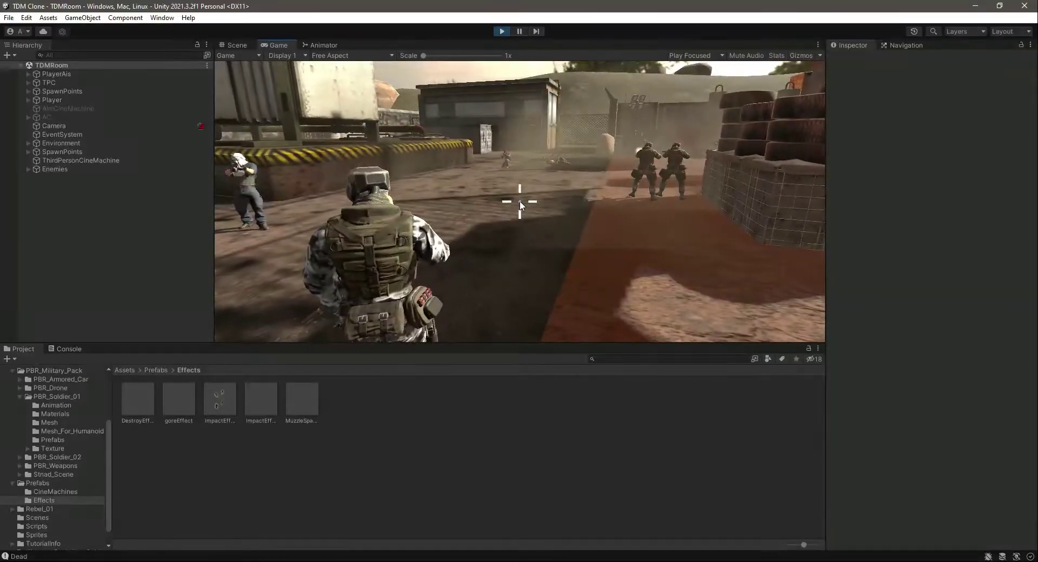
pyautogui.rightClick(519, 206)
pyautogui.click(520, 205)
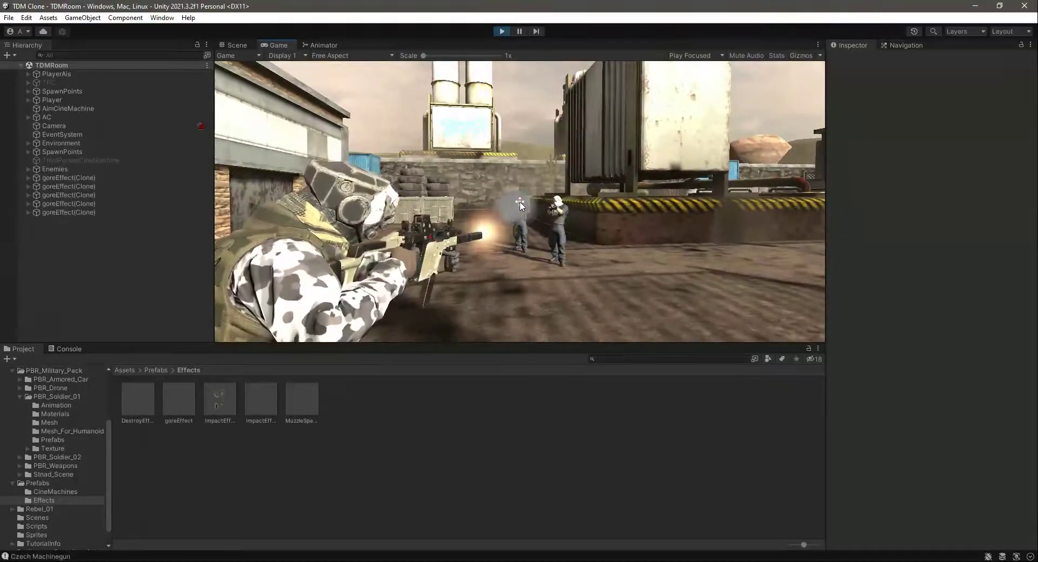
# Step: Reload the weapon, keep firing at the enemies alongside the AI teammates, and end the play-test
pyautogui.press('r')
pyautogui.click(521, 205)
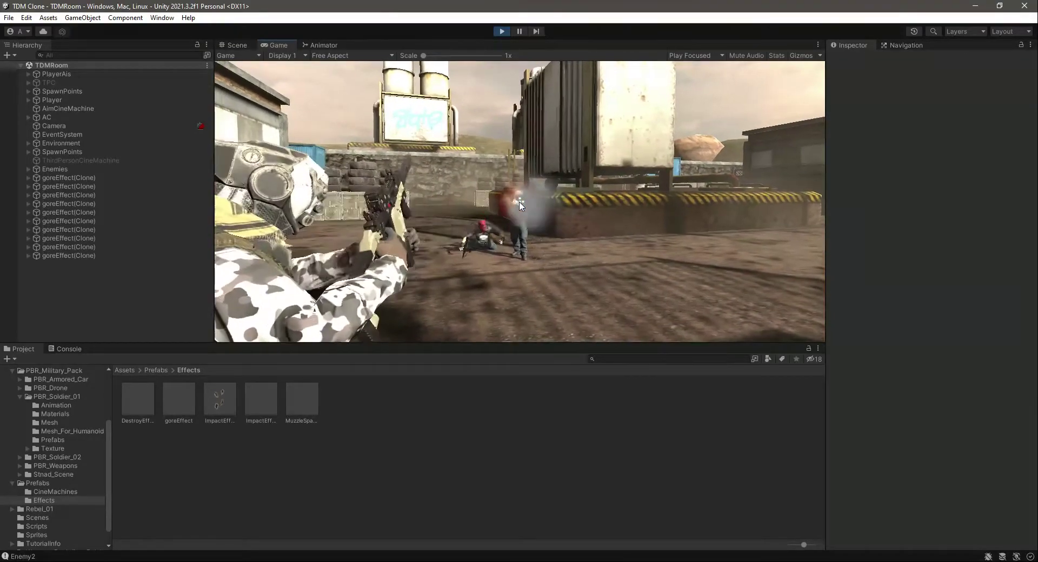
pyautogui.click(520, 206)
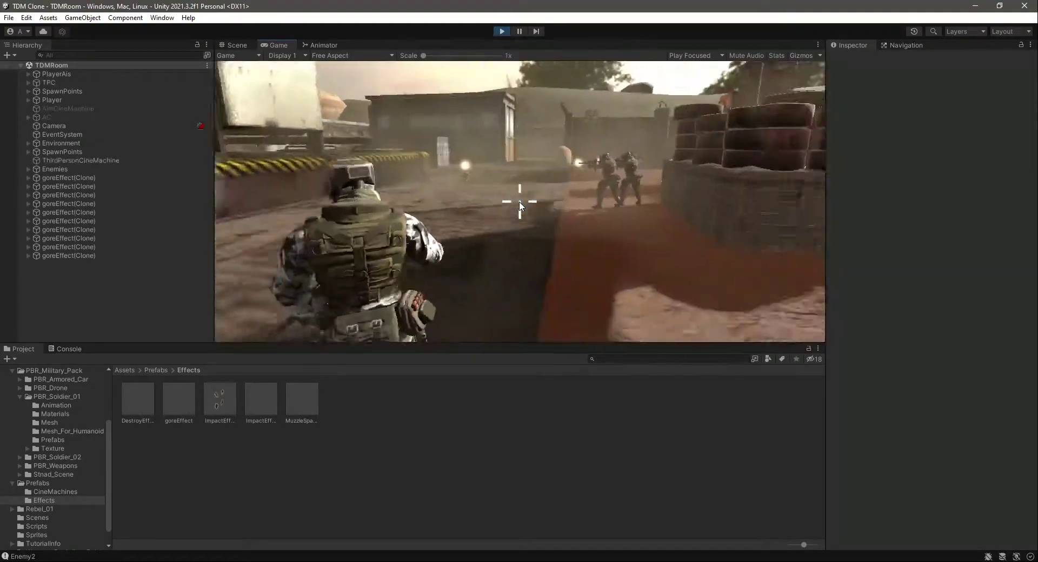
pyautogui.press('Escape')
pyautogui.click(502, 31)
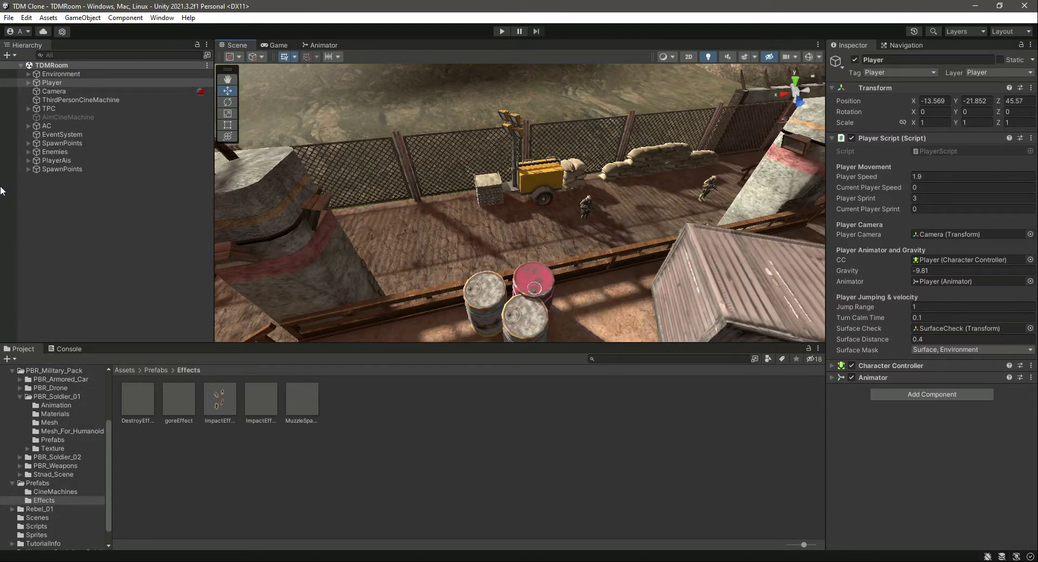
# Step: Inspect the Player AI settings of PlayerAI1 to PlayerAI3, tracing the assigned Look Point and Enemy Body targets to the Enemies group
pyautogui.click(29, 160)
pyautogui.click(29, 161)
pyautogui.click(62, 170)
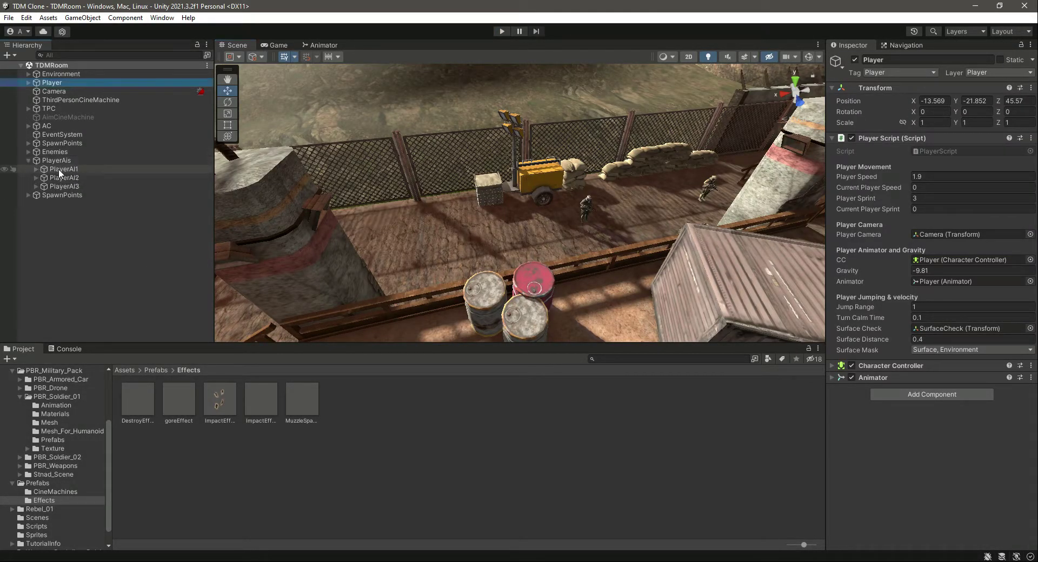
pyautogui.click(64, 178)
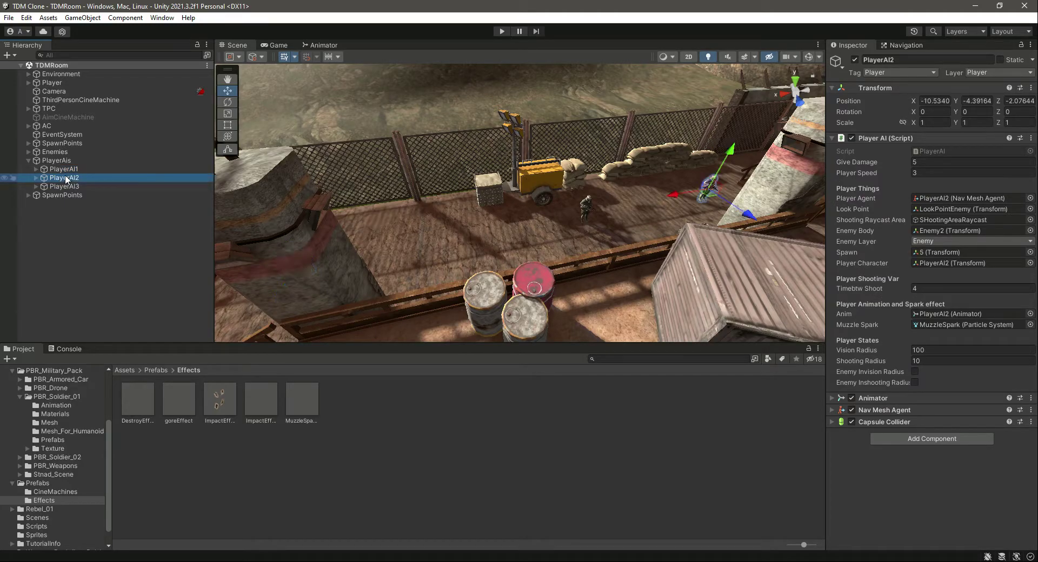
pyautogui.click(68, 186)
pyautogui.click(66, 170)
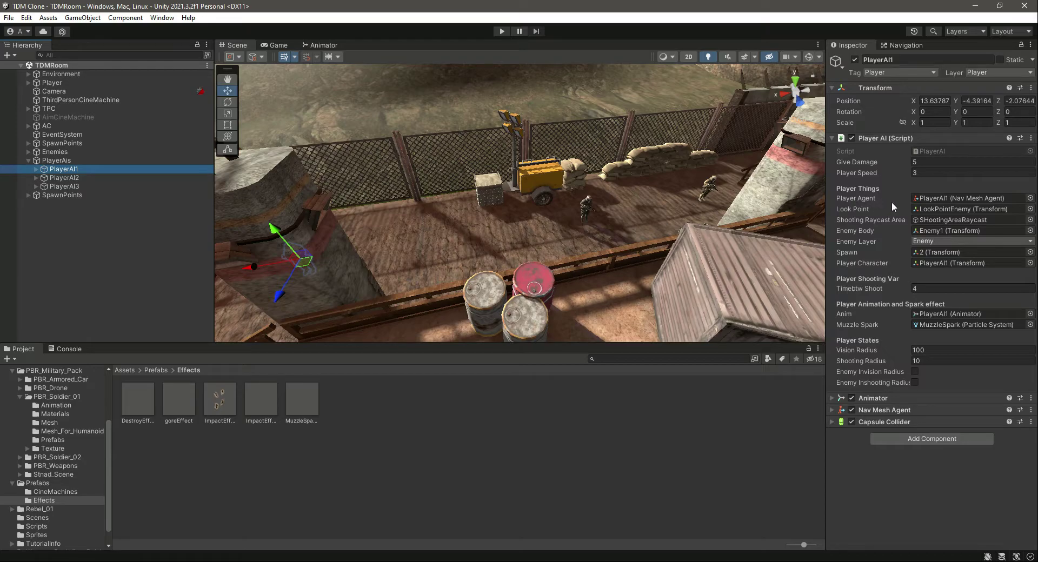
pyautogui.click(28, 152)
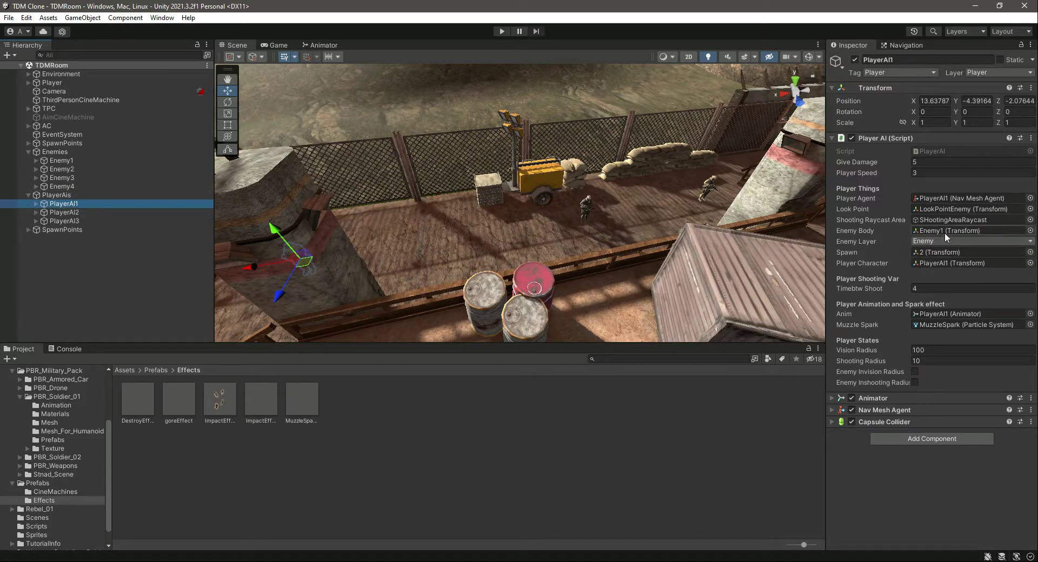
pyautogui.click(65, 212)
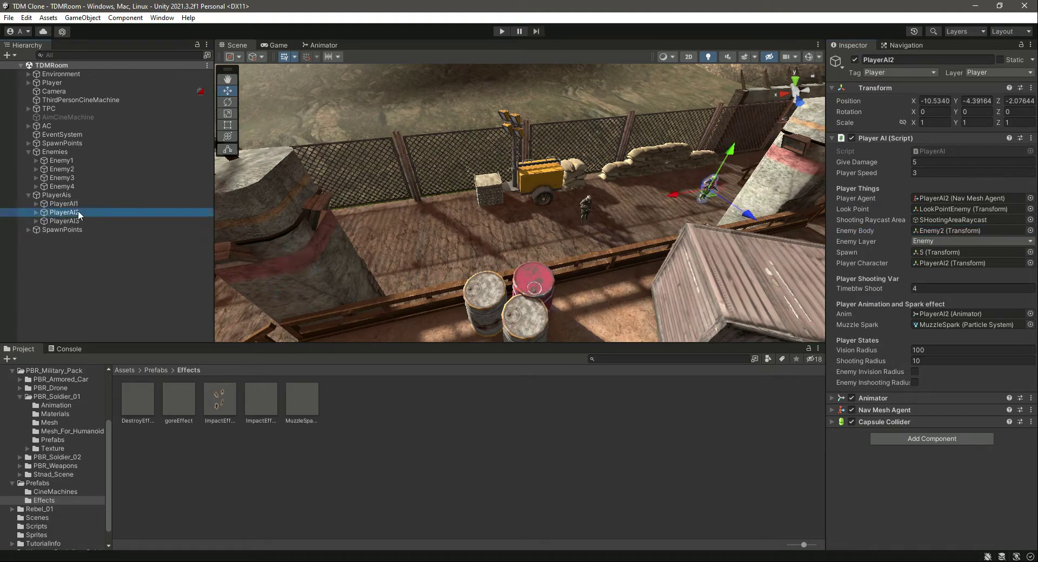
pyautogui.click(956, 230)
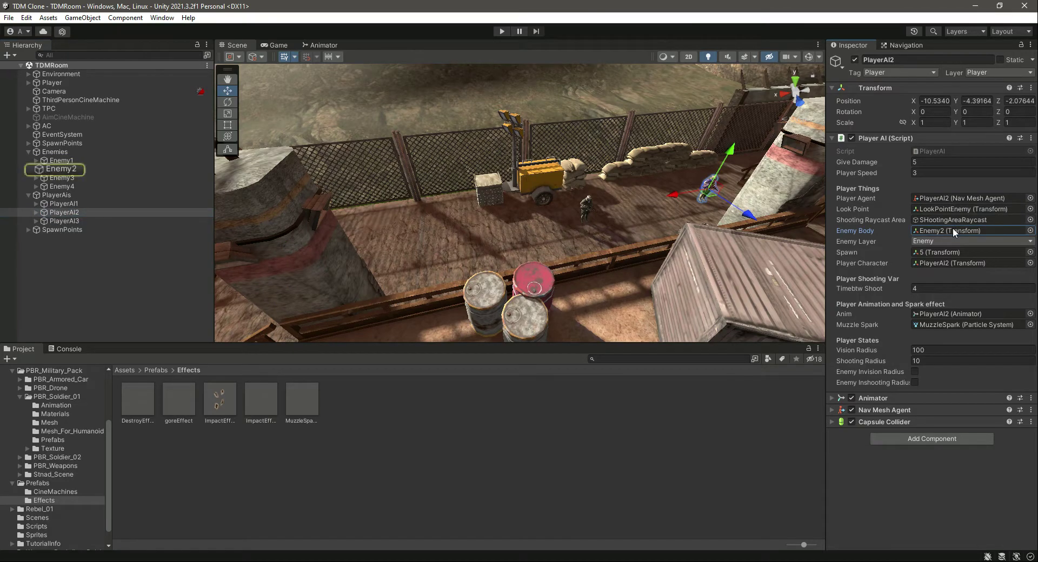
# Step: Examine the direct children of Enemy1 to Enemy4 in the Hierarchy for LookPointEnemy objects, keeping each Body hierarchy collapsed
pyautogui.click(36, 170)
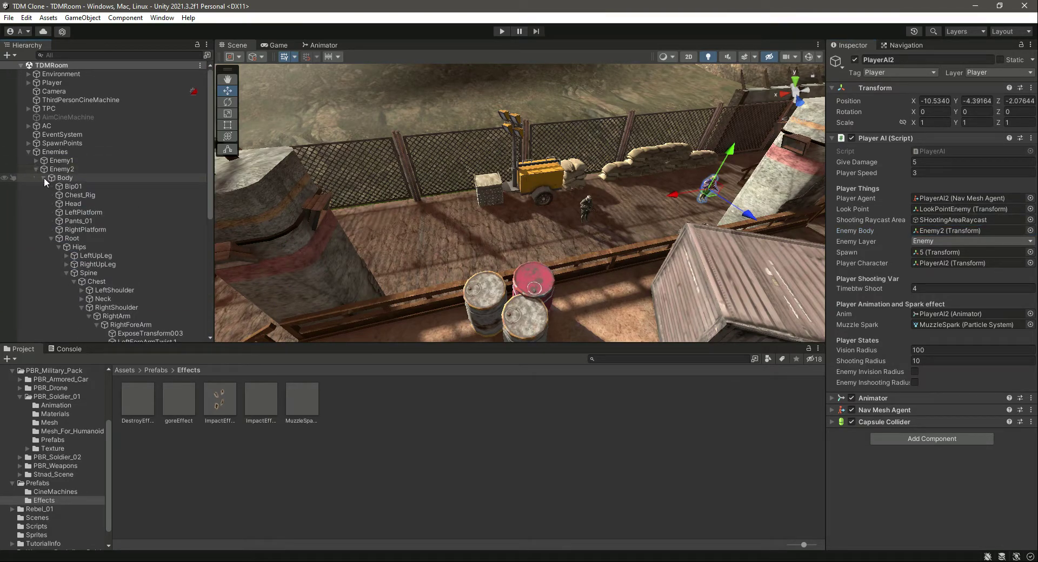
pyautogui.click(44, 178)
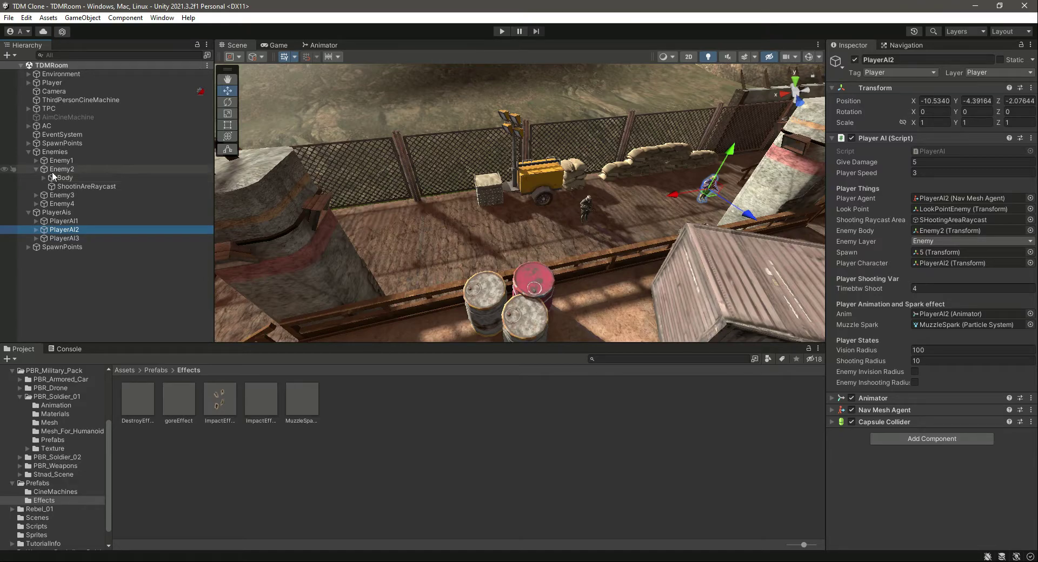
pyautogui.click(36, 160)
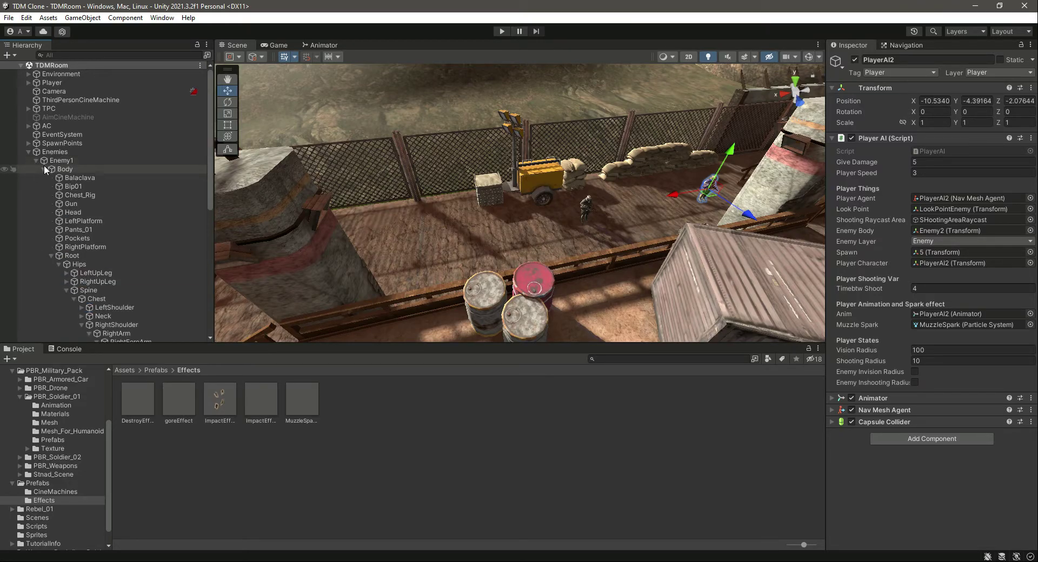
pyautogui.click(43, 169)
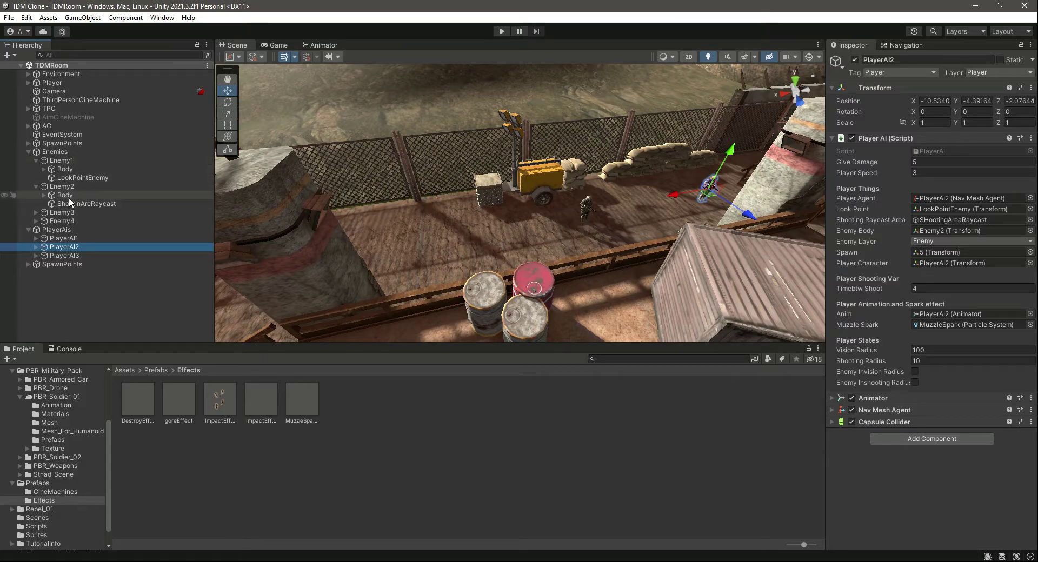
pyautogui.click(36, 212)
pyautogui.click(44, 221)
pyautogui.click(43, 221)
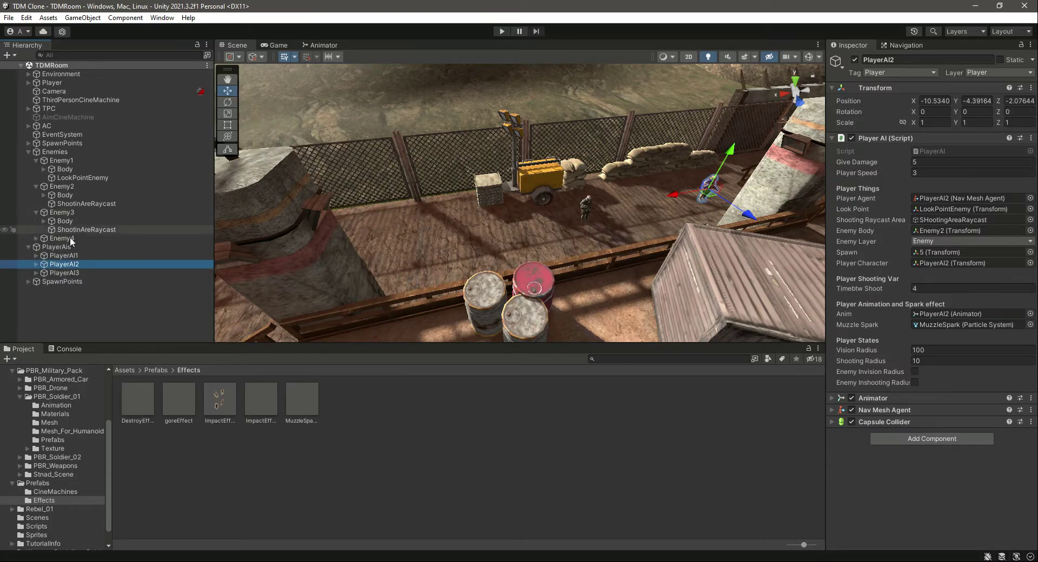
pyautogui.click(36, 238)
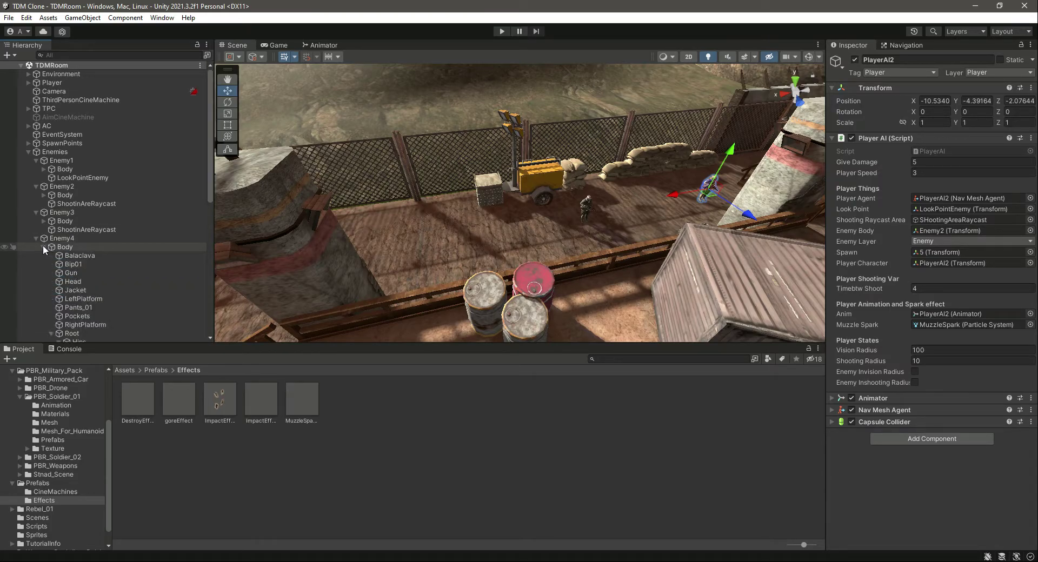
pyautogui.click(44, 246)
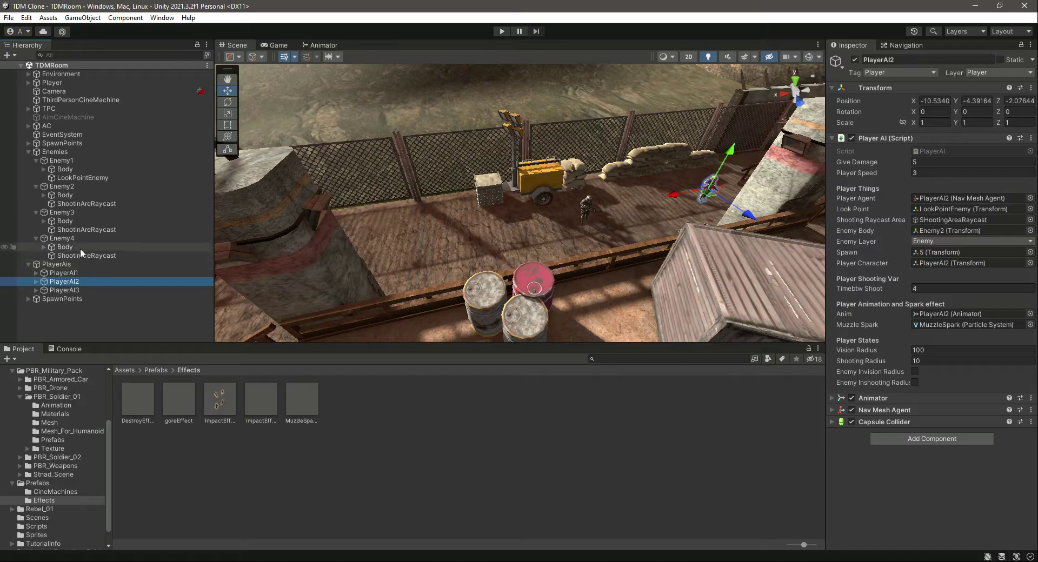
# Step: Locate Enemy1's ShootingAreaRaycast, move it out of Body to sit directly under Enemy1, and save the scene
pyautogui.click(70, 164)
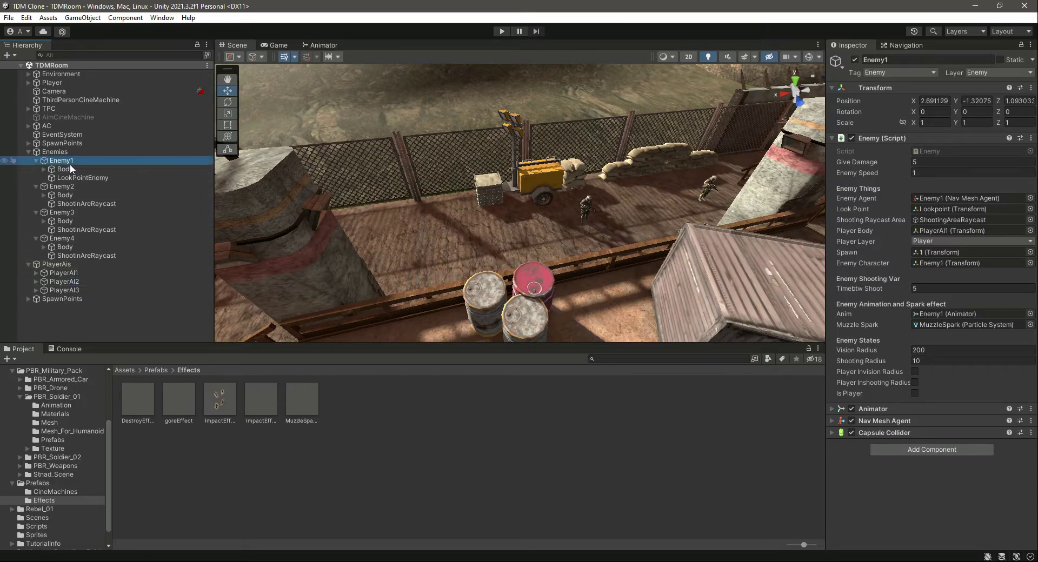
pyautogui.hotkey('ctrl', 'z')
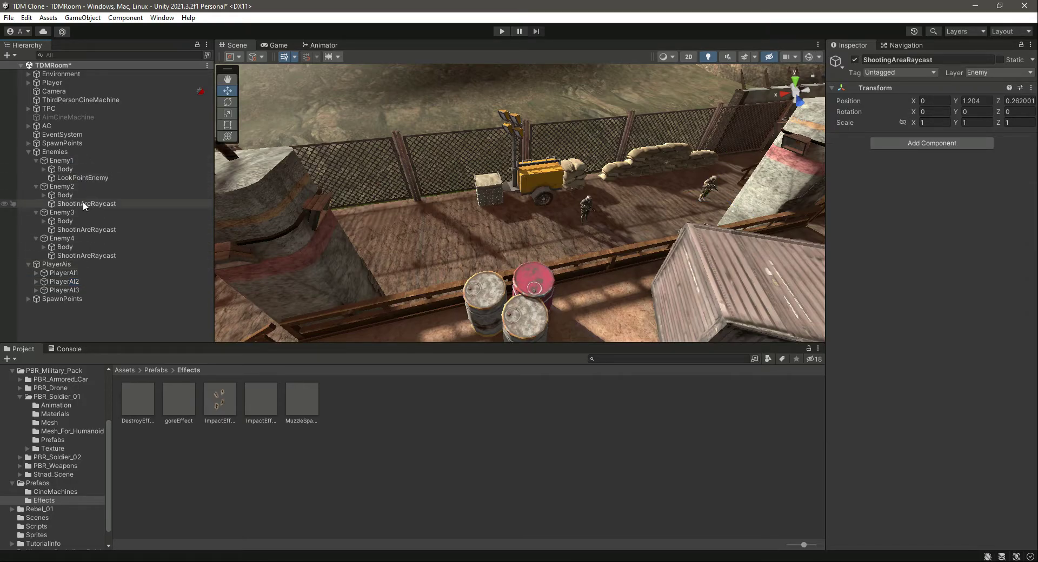
pyautogui.click(66, 161)
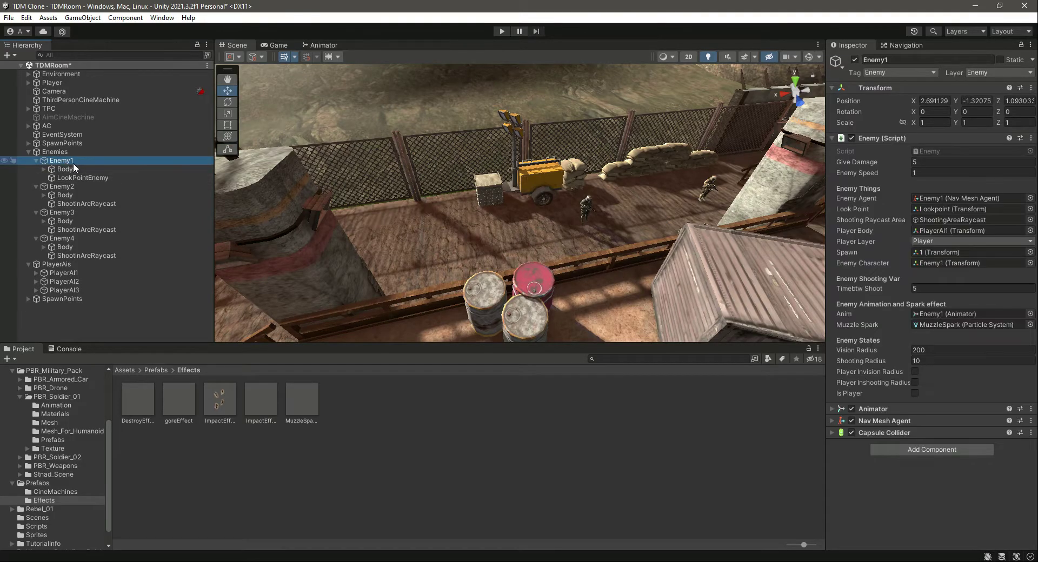
pyautogui.click(941, 221)
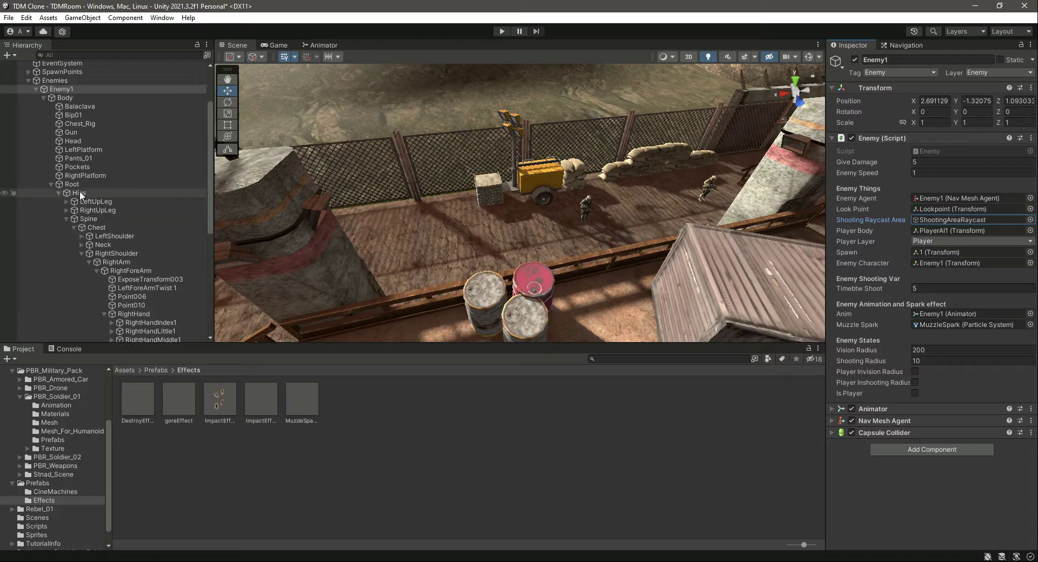
pyautogui.click(51, 183)
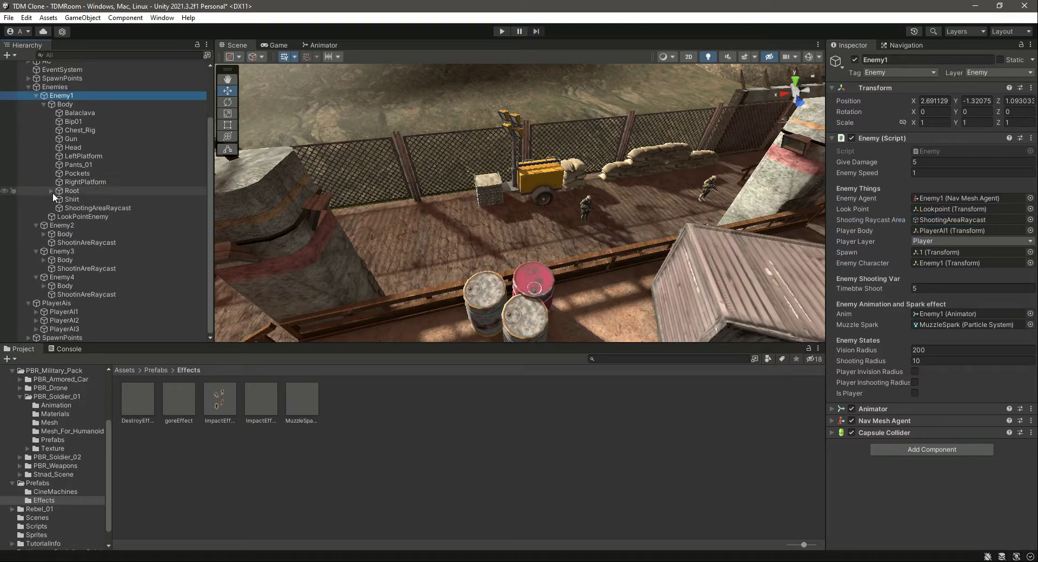
pyautogui.click(43, 104)
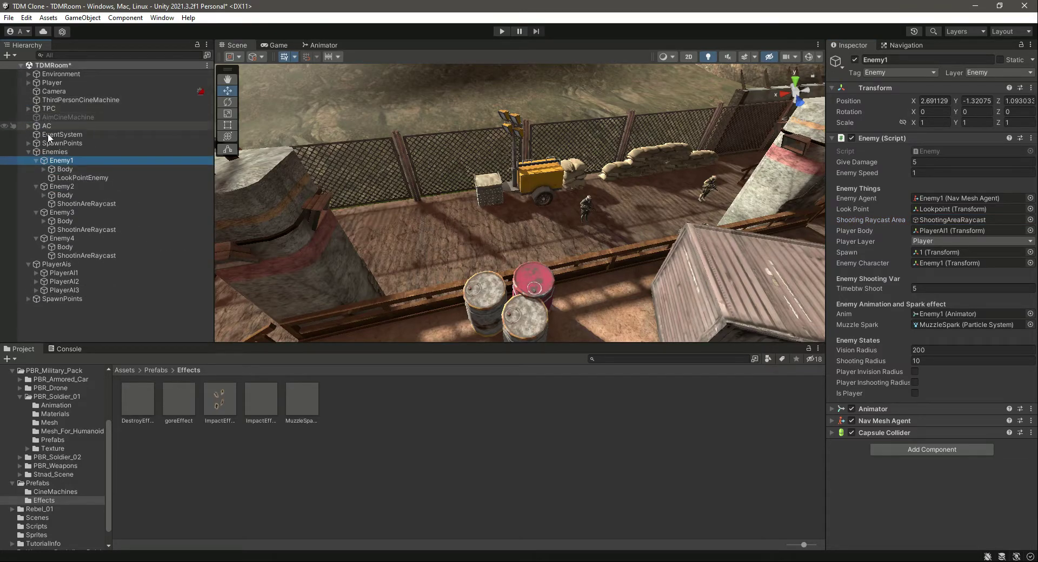
pyautogui.click(43, 169)
pyautogui.moveTo(82, 272); pyautogui.dragTo(110, 160)
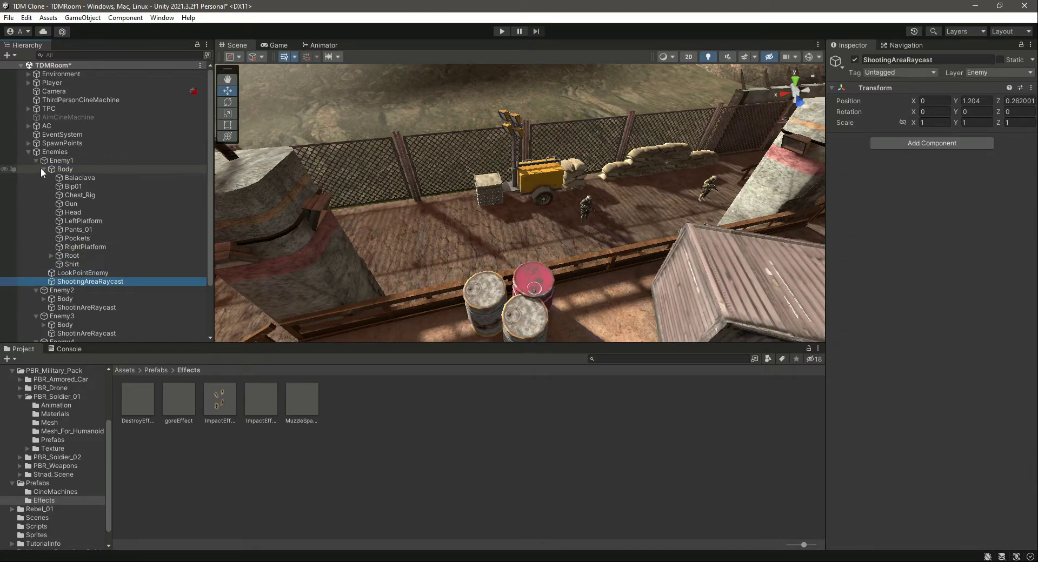
pyautogui.click(43, 169)
pyautogui.hotkey('ctrl', 's')
pyautogui.click(61, 160)
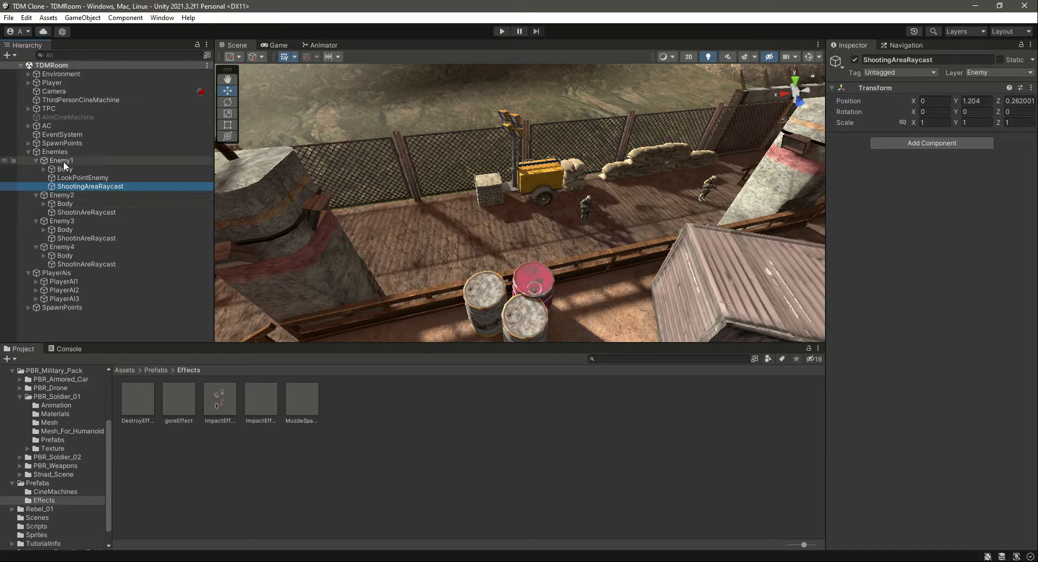
pyautogui.moveTo(81, 187); pyautogui.dragTo(936, 187)
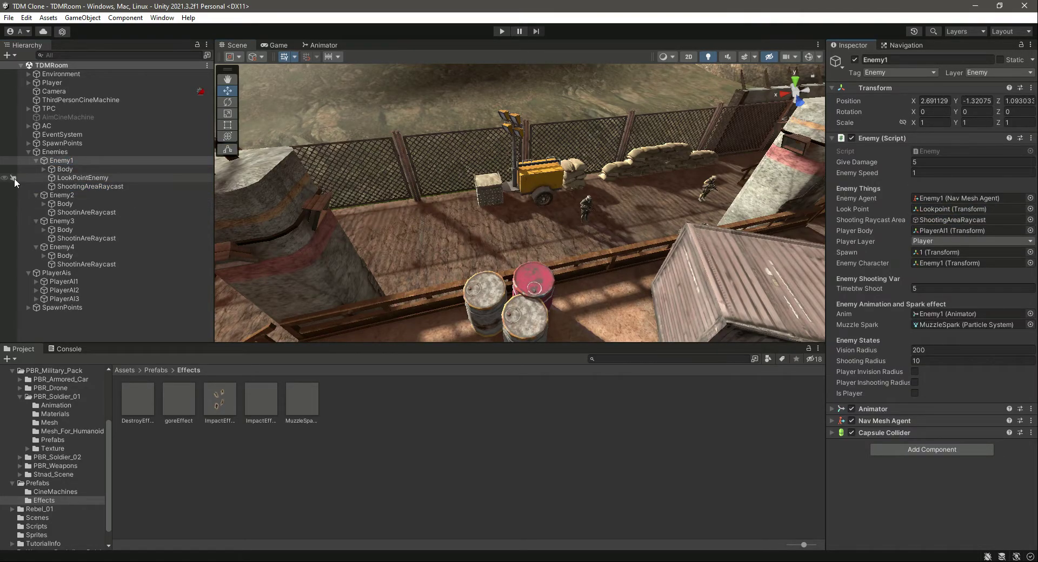
# Step: Create an empty child named LookPointEnemy under Enemy2 and compare its placement with Enemy1's LookPointEnemy
pyautogui.click(60, 196)
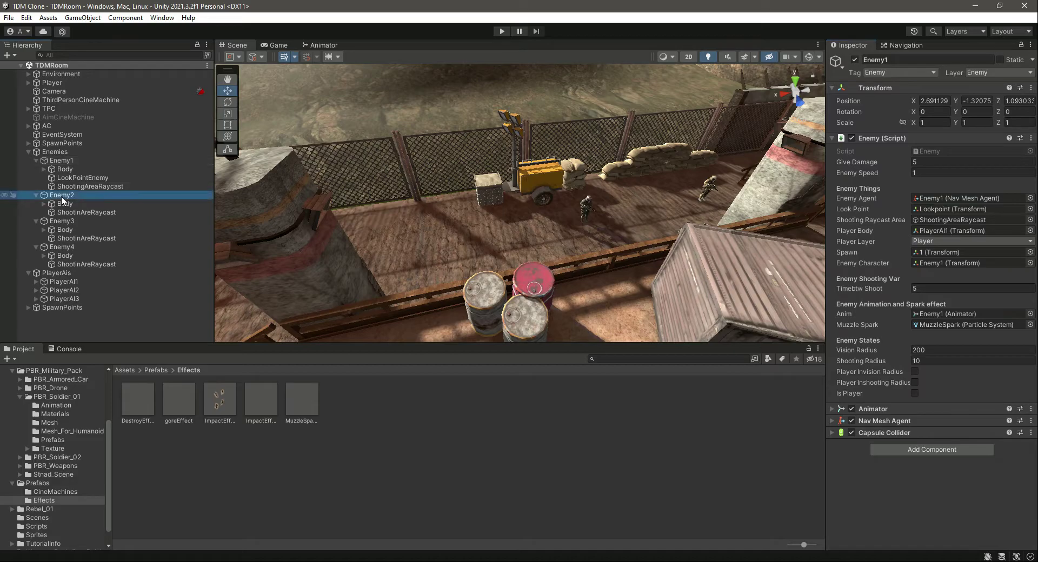
pyautogui.doubleClick(60, 196)
pyautogui.rightClick(61, 196)
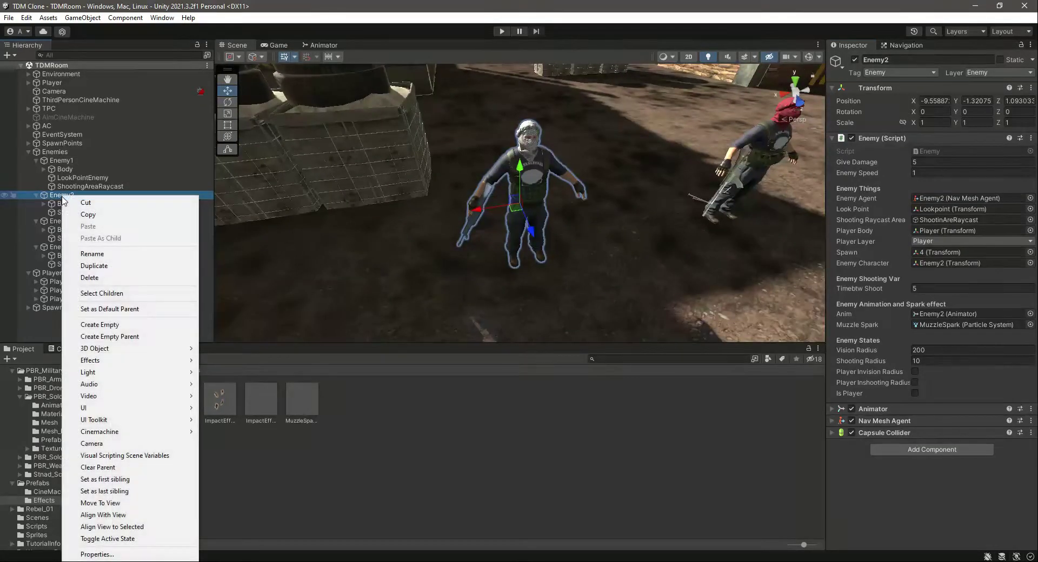
pyautogui.click(103, 324)
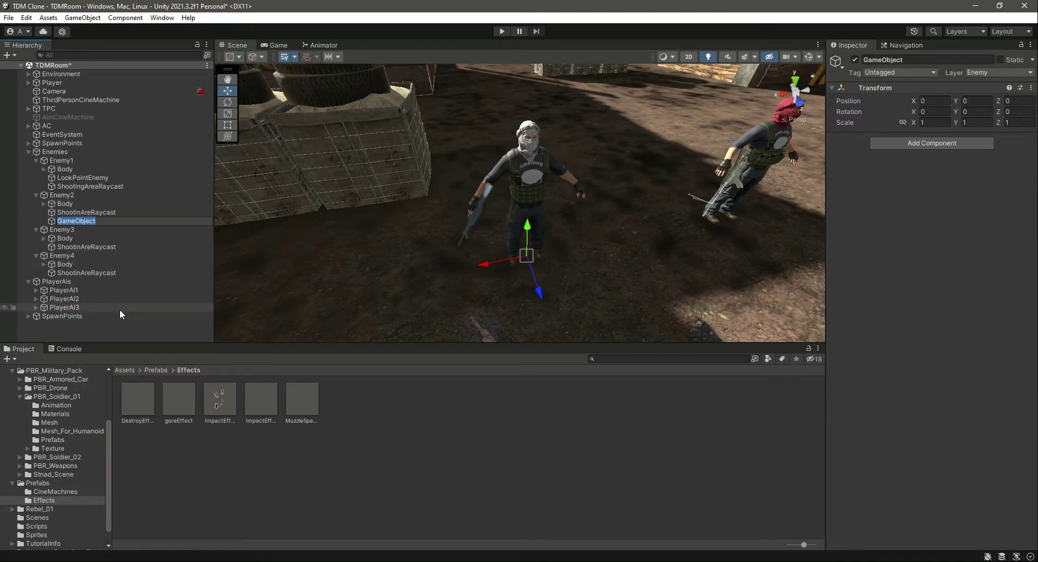
pyautogui.write('LookPointEnemy')
pyautogui.hotkey('ctrl', 'a')
pyautogui.hotkey('ctrl', 'c')
pyautogui.click(109, 212)
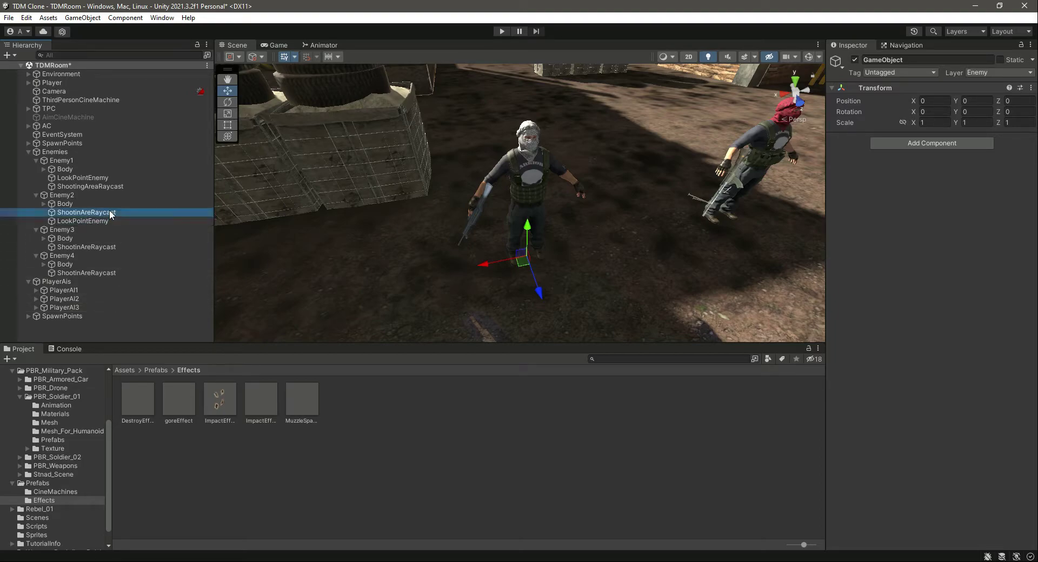
pyautogui.doubleClick(84, 178)
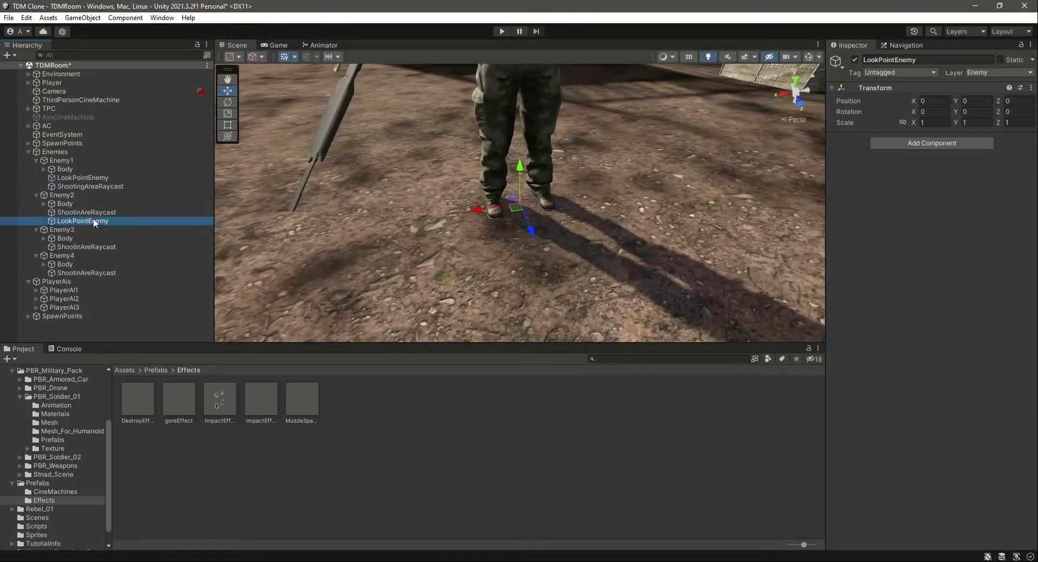
pyautogui.doubleClick(93, 221)
# Step: Create an empty child named LookPointEnemy under Enemy3 and focus the view on it
pyautogui.rightClick(66, 231)
pyautogui.click(107, 325)
pyautogui.hotkey('ctrl', 'v')
pyautogui.click(91, 247)
pyautogui.doubleClick(92, 256)
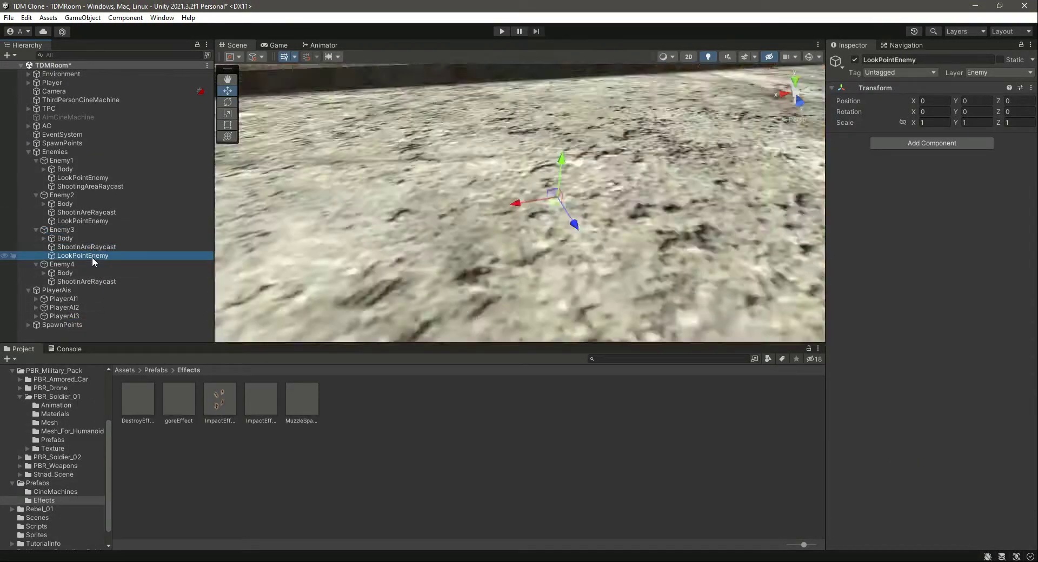
# Step: Create an empty child named LookPointEnemy under Enemy4 and save the scene
pyautogui.doubleClick(72, 264)
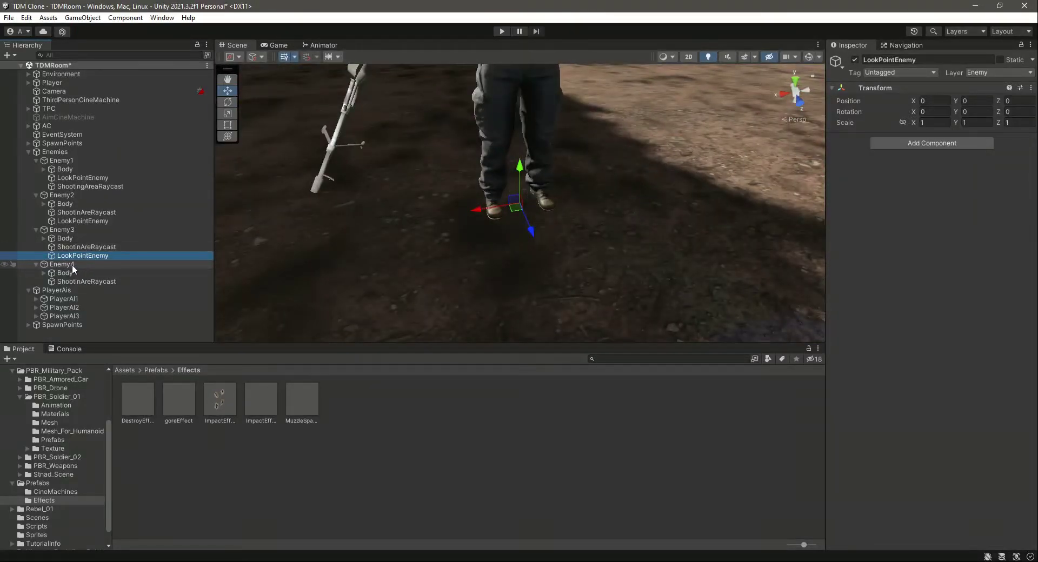
pyautogui.rightClick(74, 265)
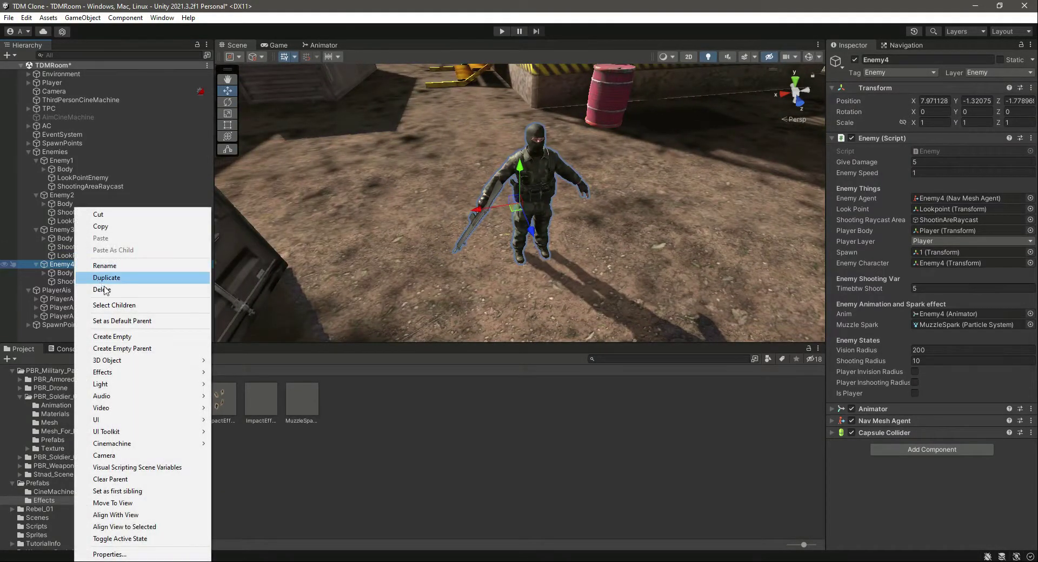
pyautogui.click(111, 339)
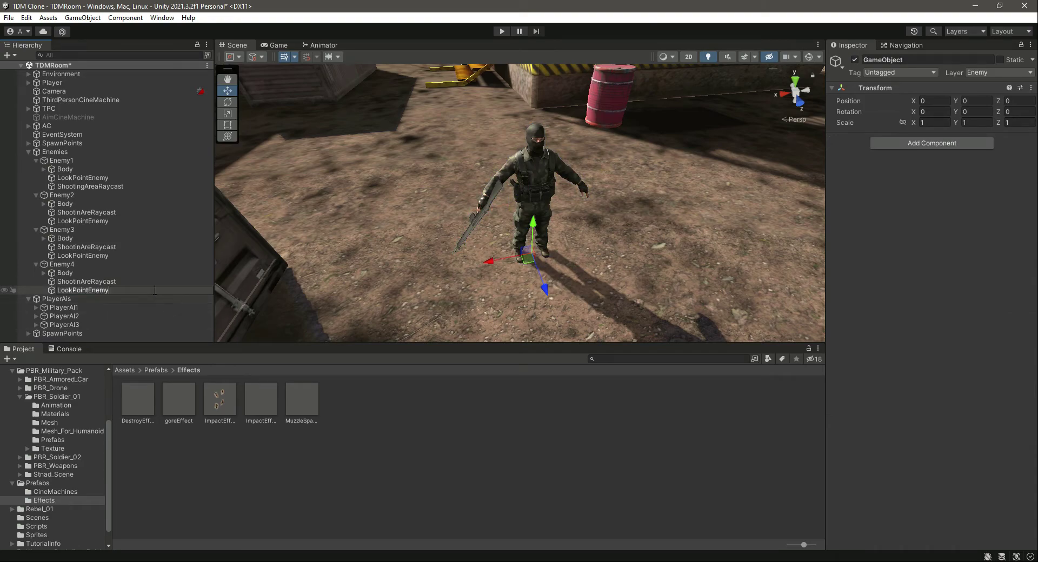
pyautogui.click(98, 282)
pyautogui.click(89, 288)
pyautogui.hotkey('ctrl', 's')
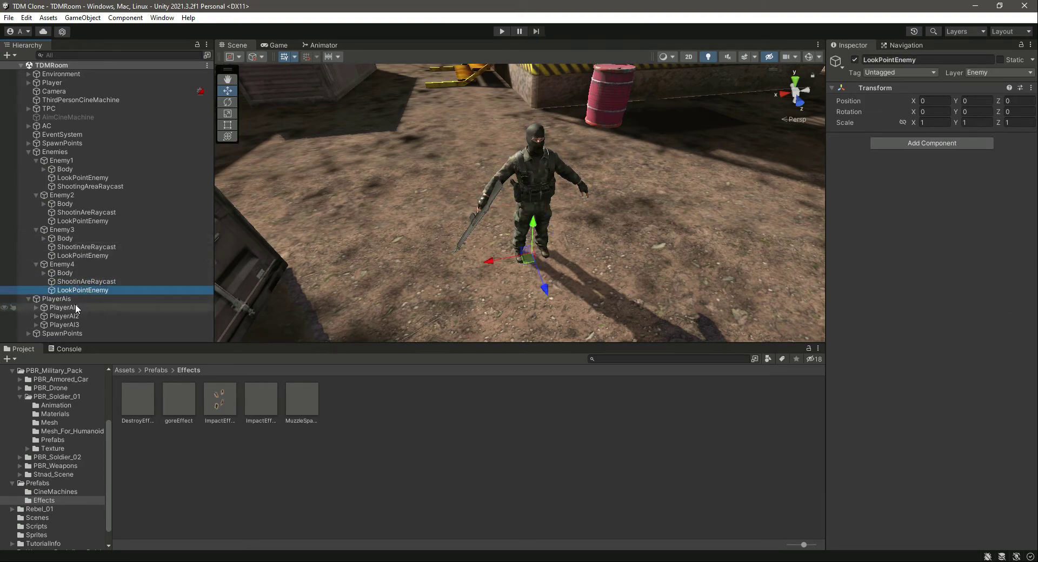
# Step: Check PlayerAI1's target references and assign Enemy2's LookPointEnemy as the Look Point in PlayerAI2's Player AI script
pyautogui.click(64, 308)
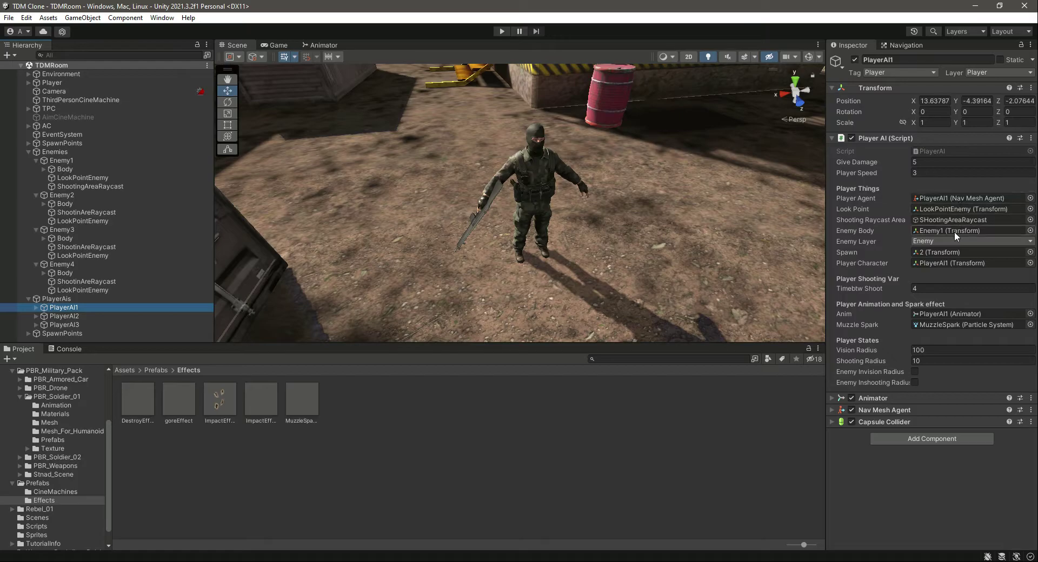
pyautogui.doubleClick(96, 315)
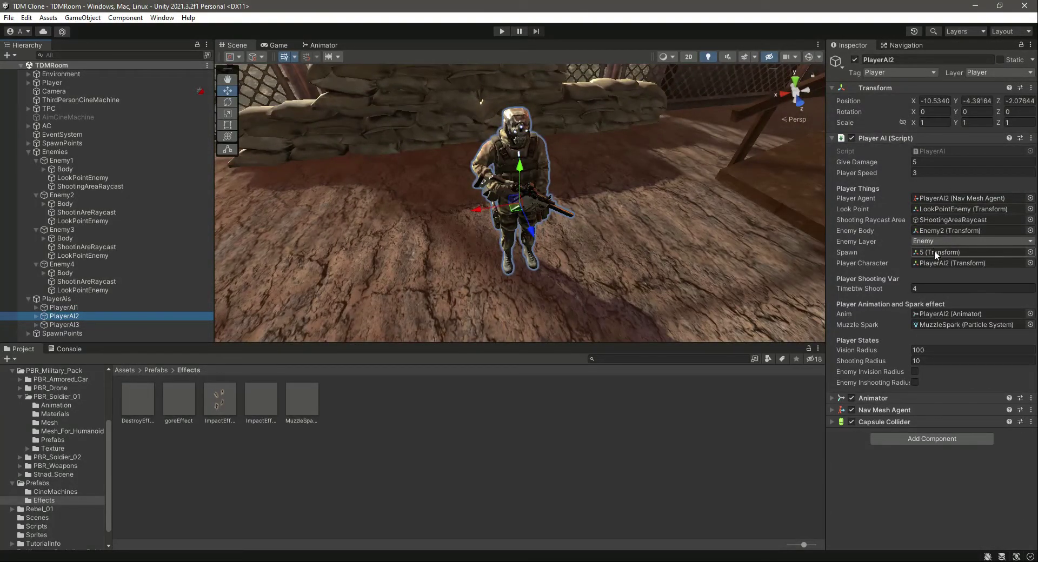
pyautogui.click(935, 230)
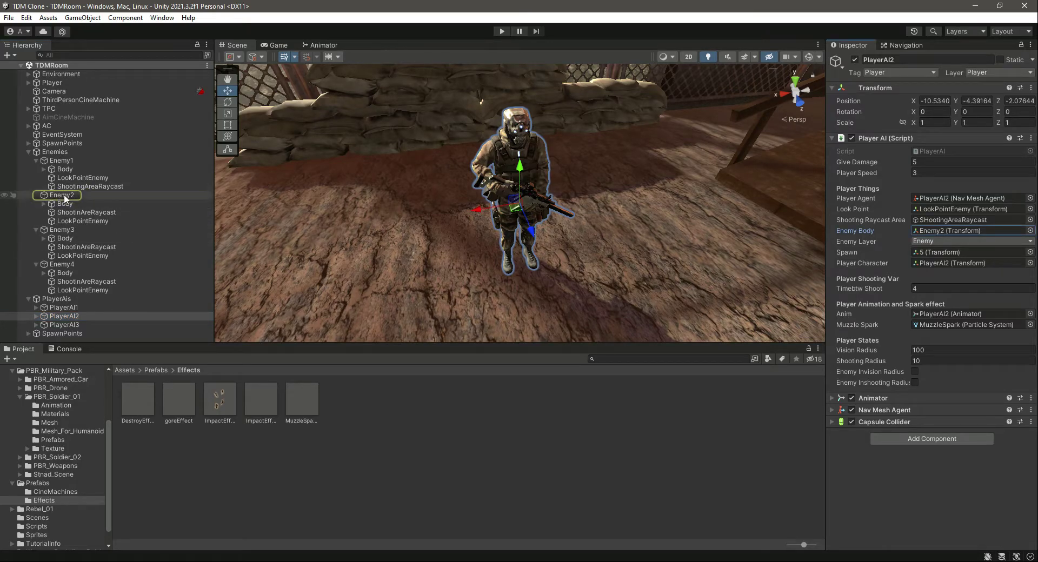
pyautogui.moveTo(84, 220); pyautogui.dragTo(316, 222)
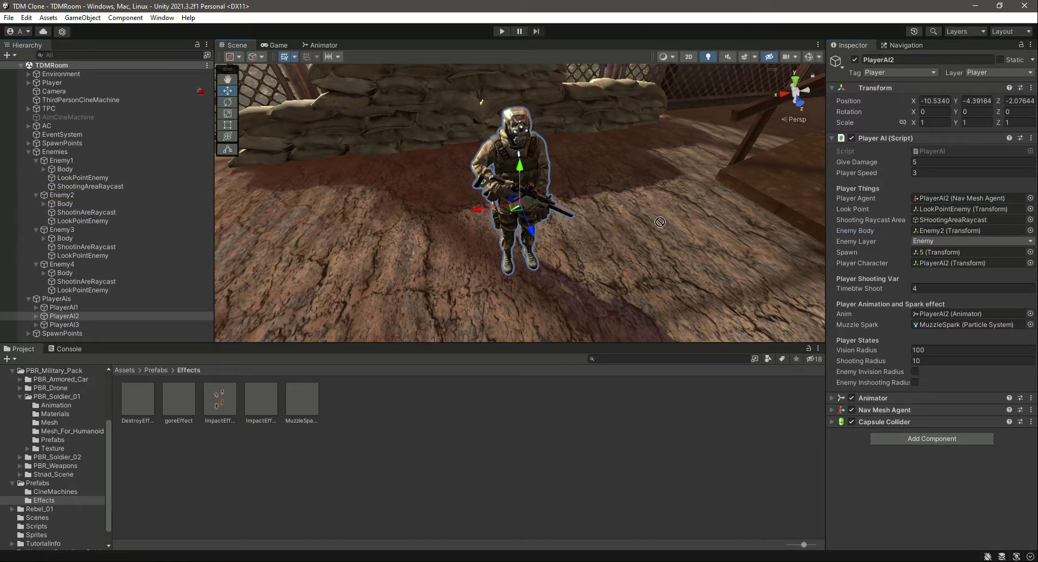
pyautogui.moveTo(915, 222); pyautogui.dragTo(954, 209)
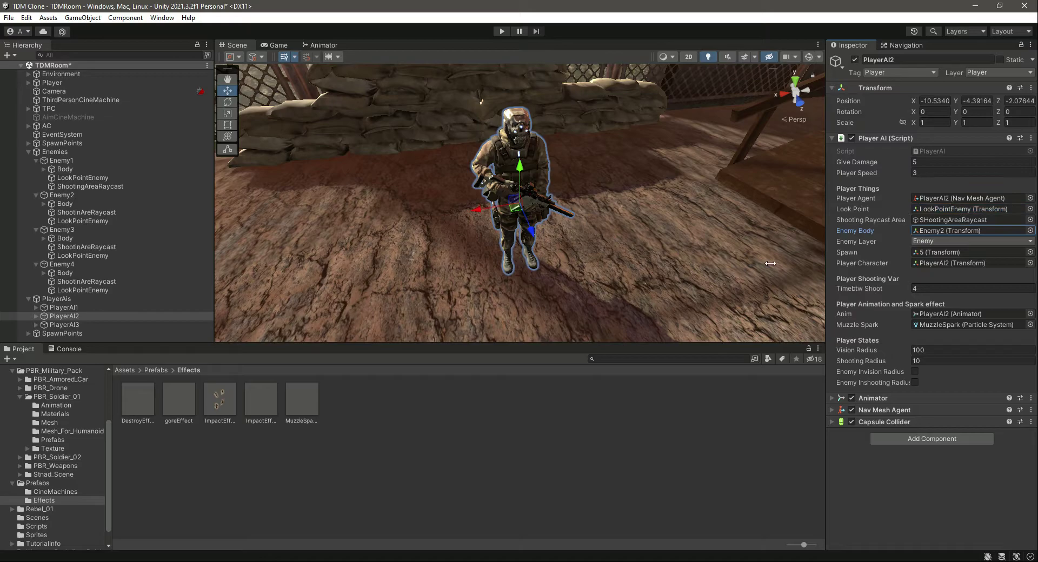
# Step: Assign Enemy4's LookPointEnemy as the Look Point in PlayerAI3's Player AI script
pyautogui.doubleClick(65, 325)
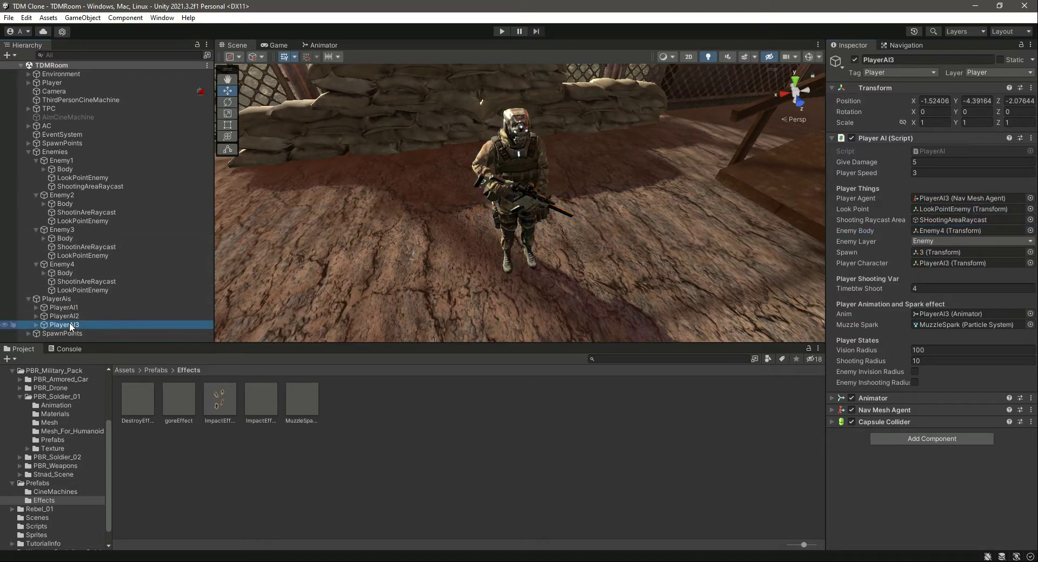
pyautogui.click(77, 317)
pyautogui.click(79, 323)
pyautogui.click(926, 231)
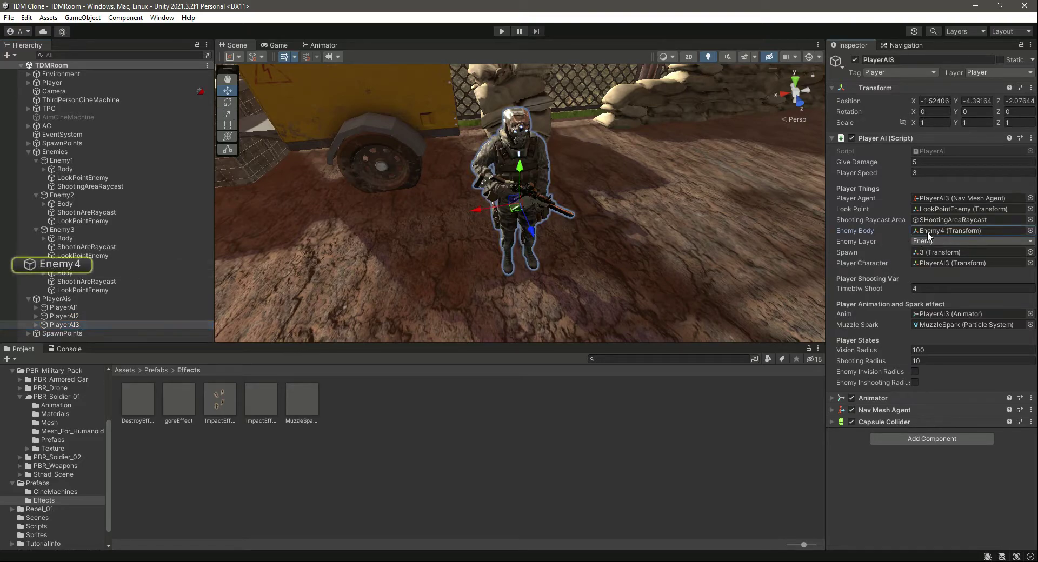
pyautogui.click(79, 289)
pyautogui.moveTo(186, 287); pyautogui.dragTo(874, 239)
# Step: Assign PlayerAI1's Lookpoint child as the Look Point in Enemy1's Enemy script
pyautogui.moveTo(937, 234); pyautogui.dragTo(54, 164)
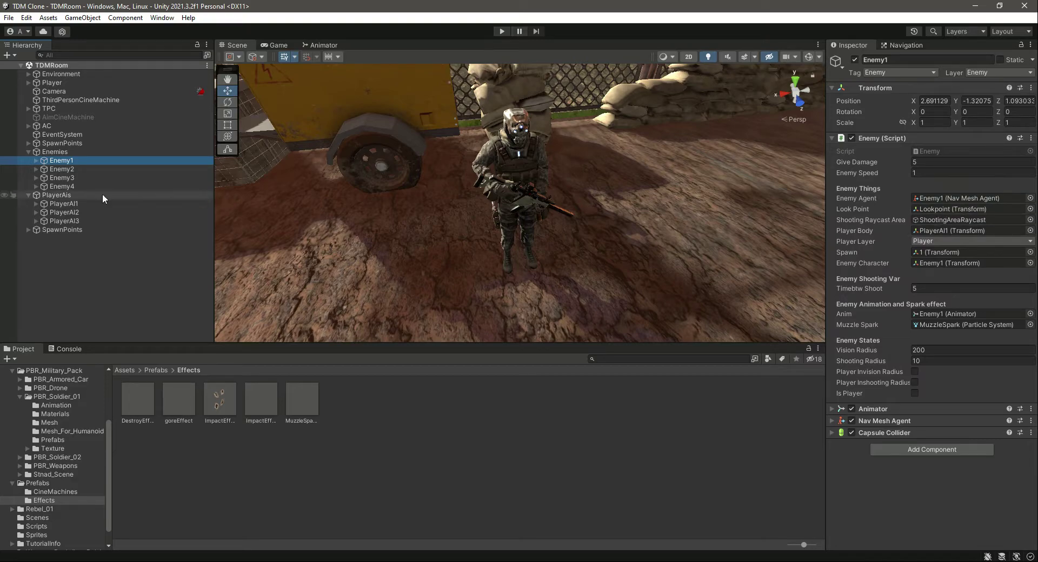
pyautogui.click(36, 203)
pyautogui.moveTo(69, 228); pyautogui.dragTo(864, 232)
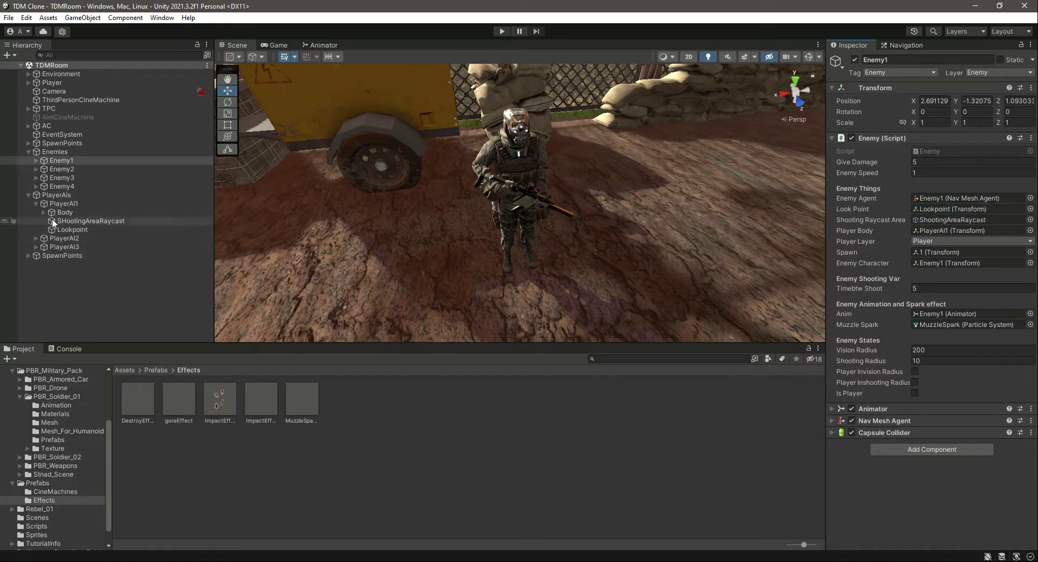
pyautogui.click(37, 204)
# Step: Set Enemy2's Player Body to PlayerAI2 and its Look Point to PlayerAI2's Lookpoint child
pyautogui.doubleClick(72, 213)
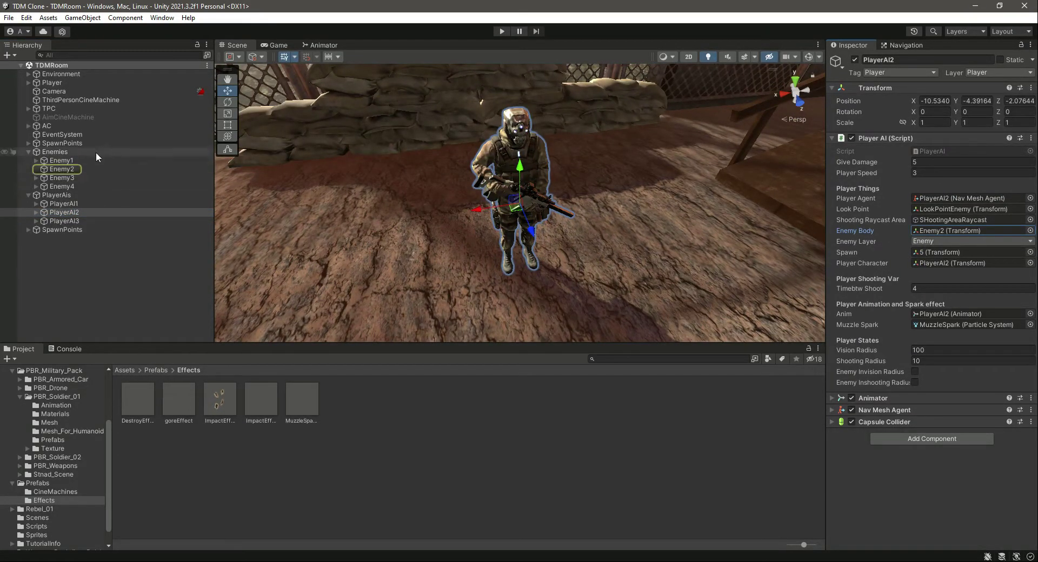
pyautogui.click(62, 170)
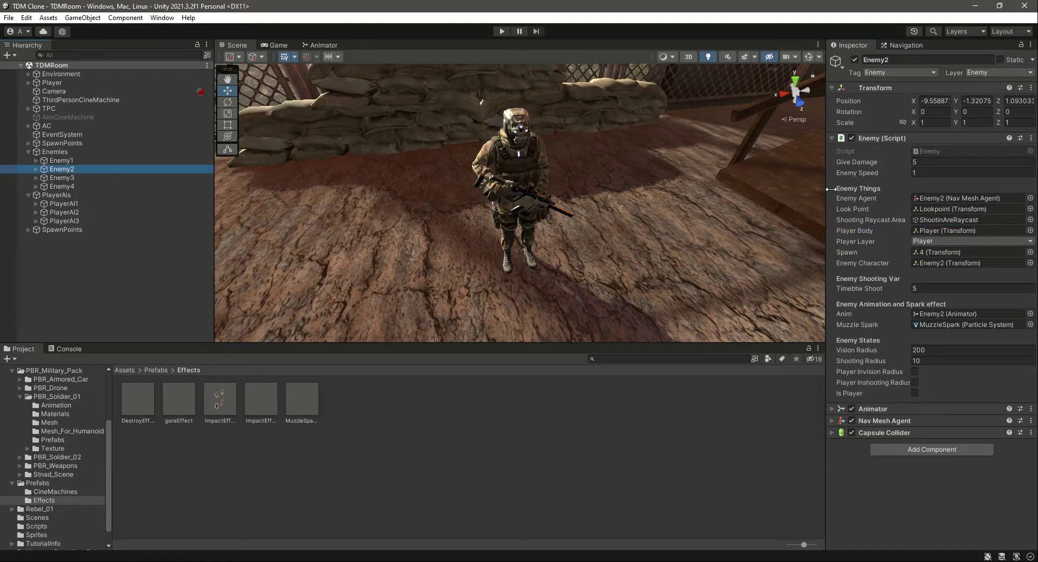
pyautogui.moveTo(73, 209); pyautogui.dragTo(955, 233)
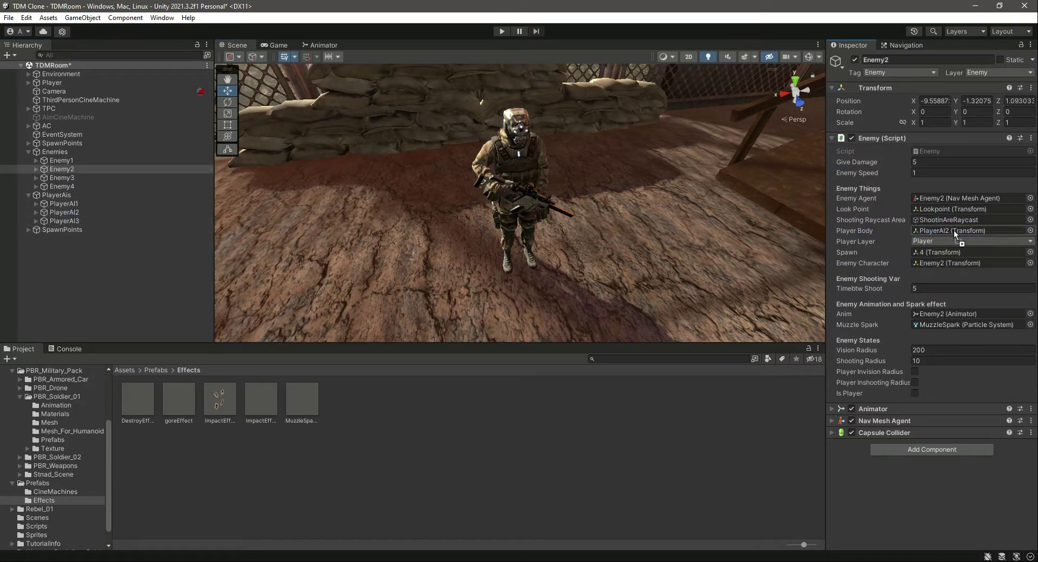
pyautogui.moveTo(14, 222); pyautogui.dragTo(820, 230)
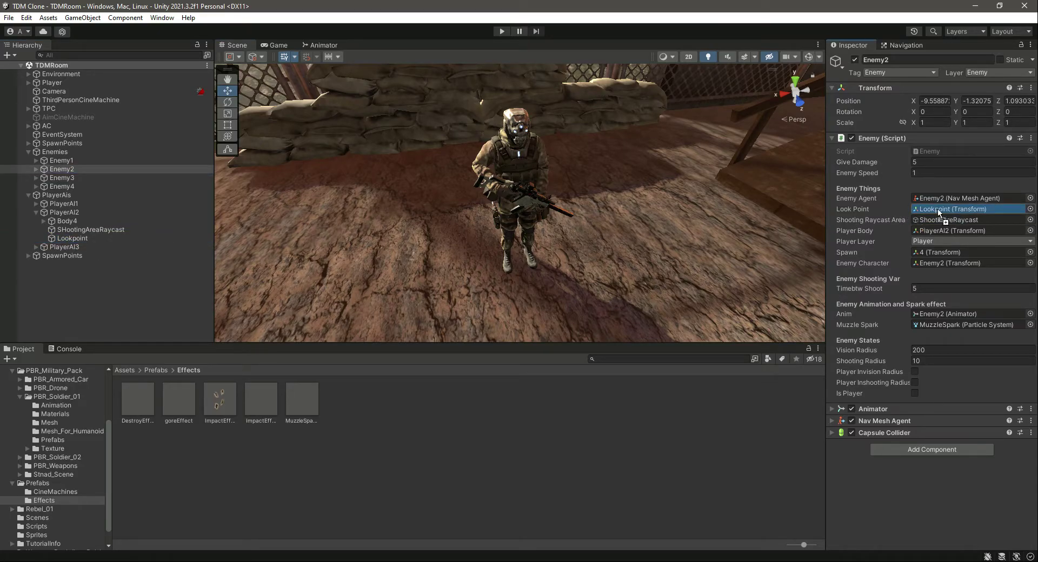
pyautogui.click(37, 213)
# Step: Set Enemy4's Player Body to PlayerAI3 and its Look Point to PlayerAI3's Lookpoint child
pyautogui.click(64, 221)
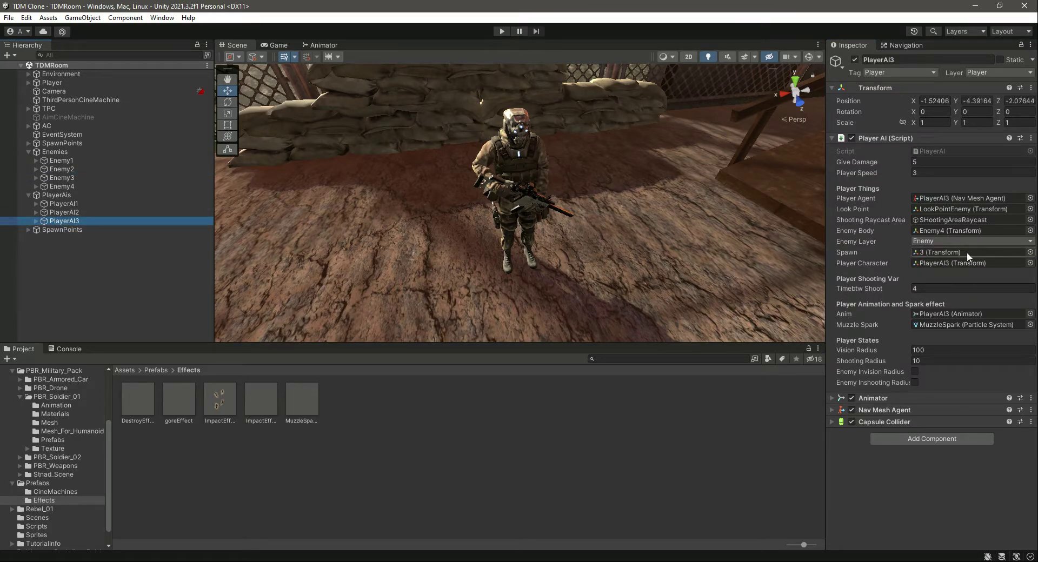
pyautogui.click(951, 231)
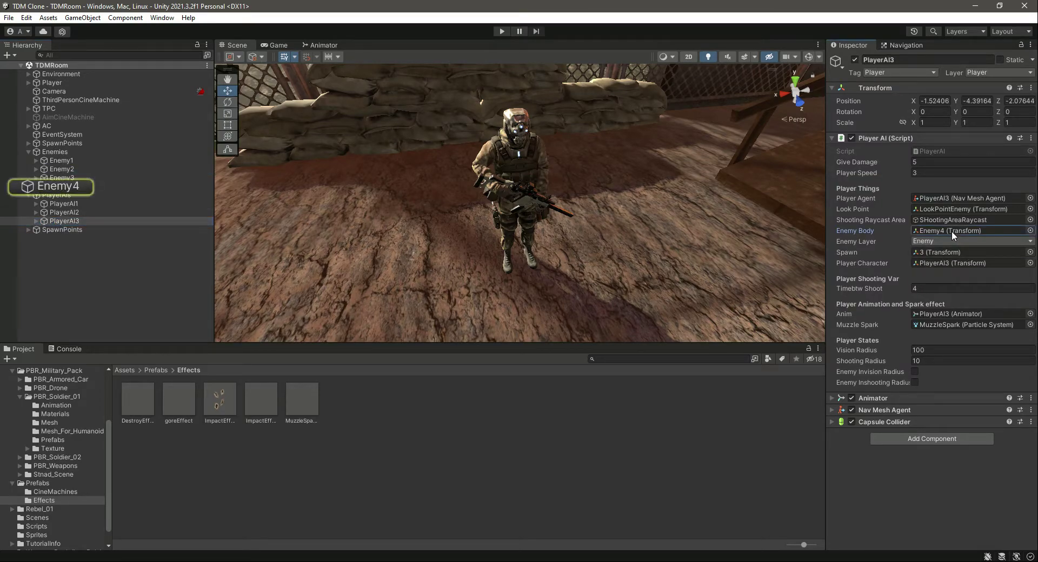
pyautogui.click(67, 187)
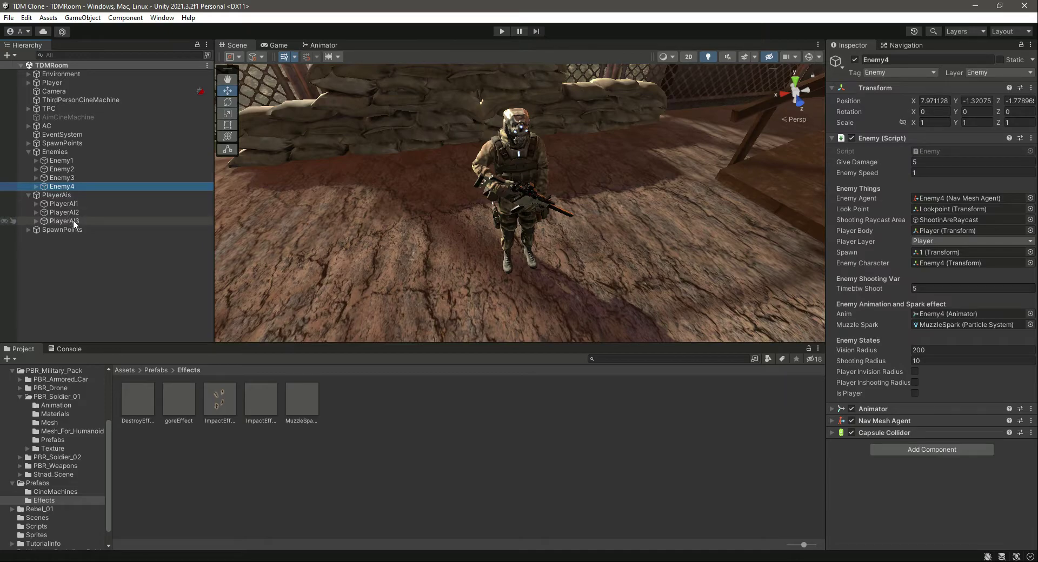
pyautogui.moveTo(73, 220); pyautogui.dragTo(861, 238)
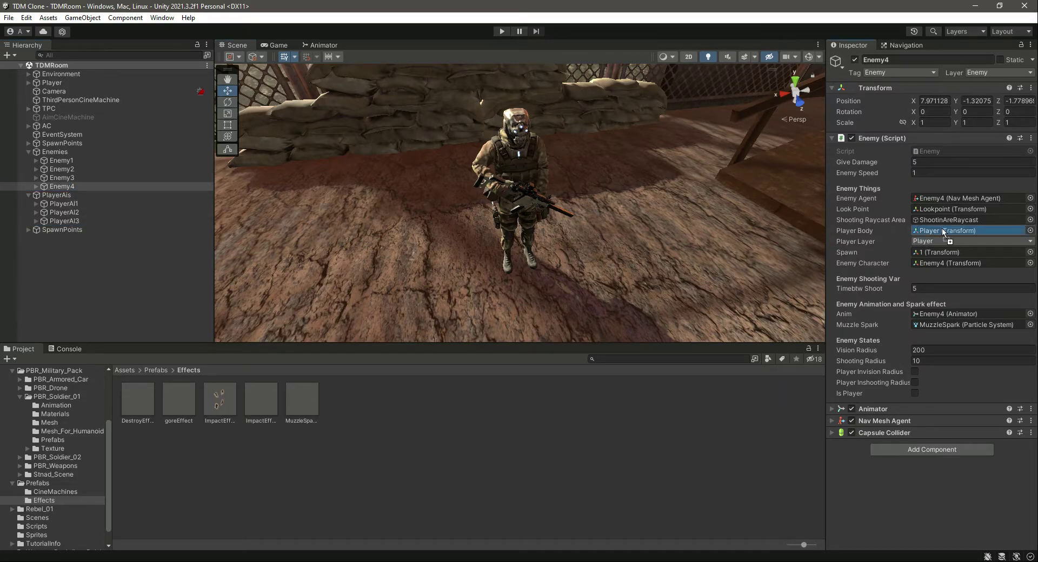
pyautogui.moveTo(37, 238); pyautogui.dragTo(929, 198)
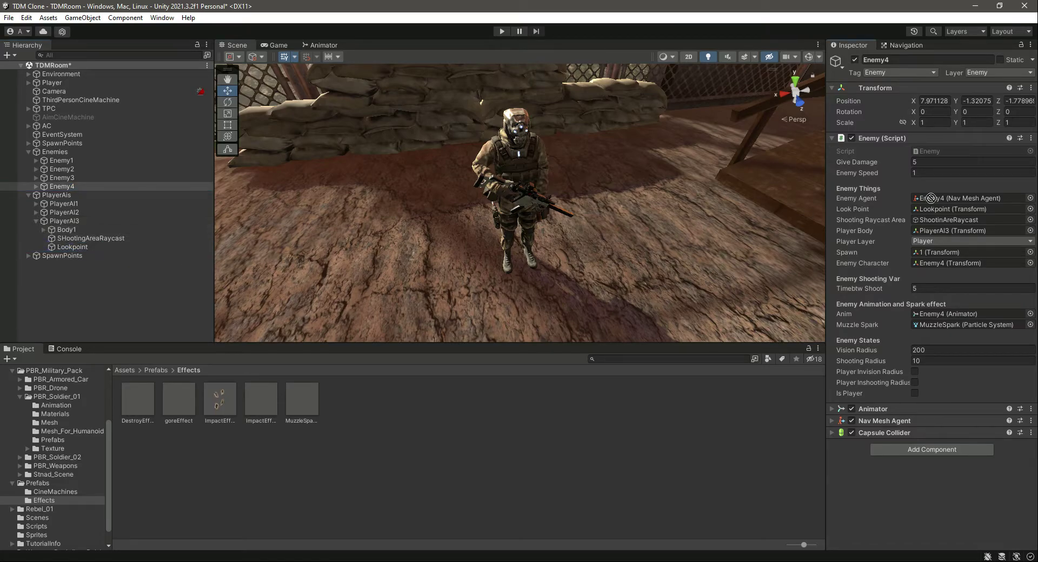
pyautogui.click(36, 220)
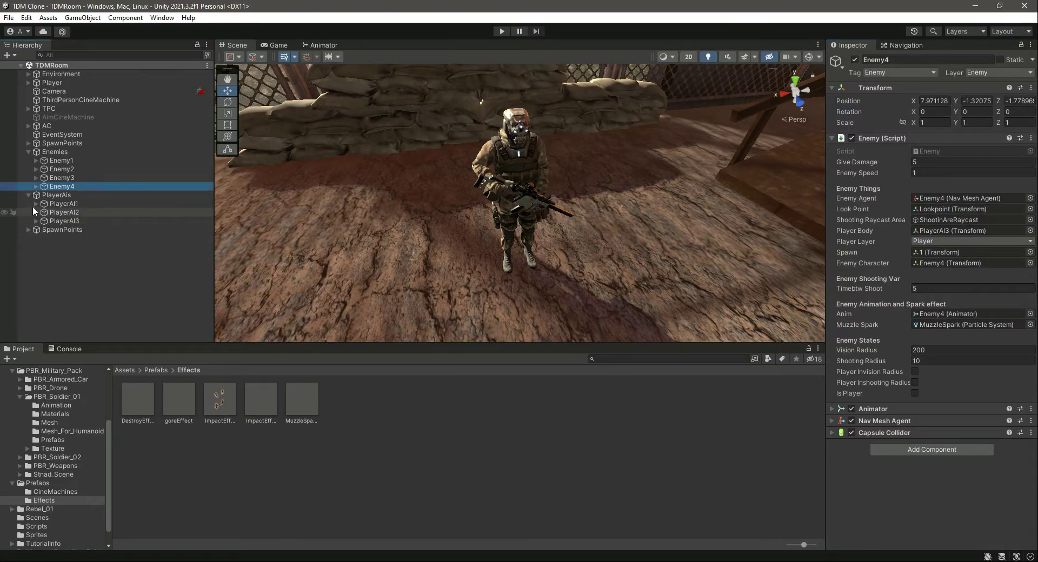
pyautogui.click(28, 152)
pyautogui.click(92, 278)
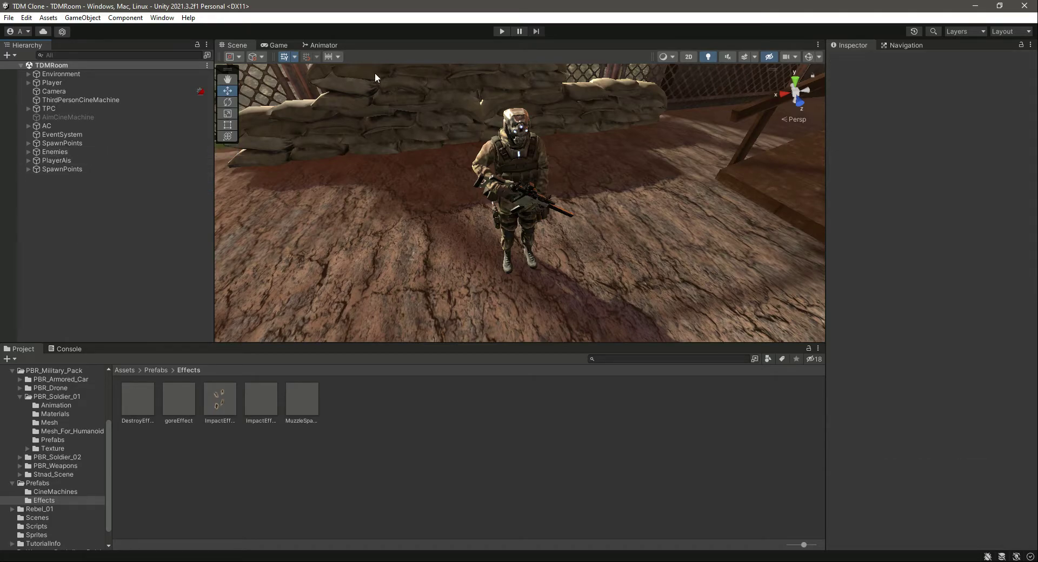
# Step: Review the Player Body and Look Point references of Enemy1, Enemy2 and Enemy3
pyautogui.click(28, 151)
pyautogui.click(70, 161)
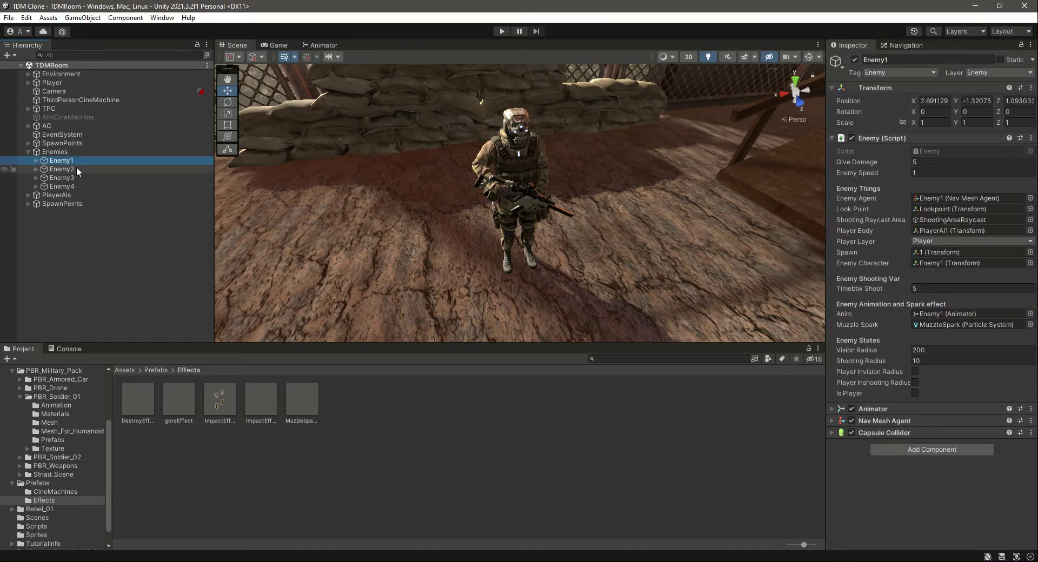
pyautogui.click(76, 168)
pyautogui.click(87, 177)
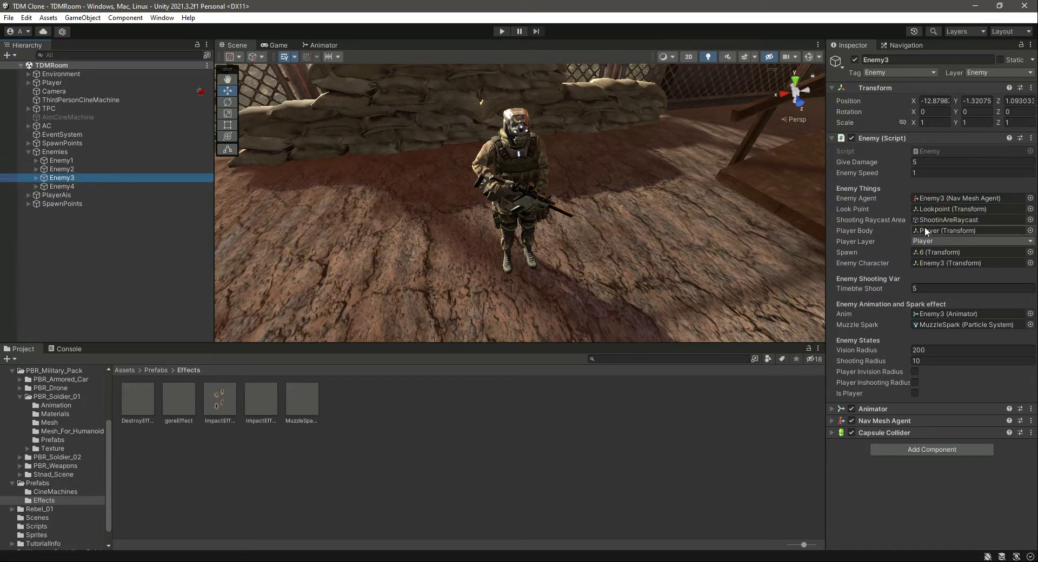
pyautogui.click(28, 151)
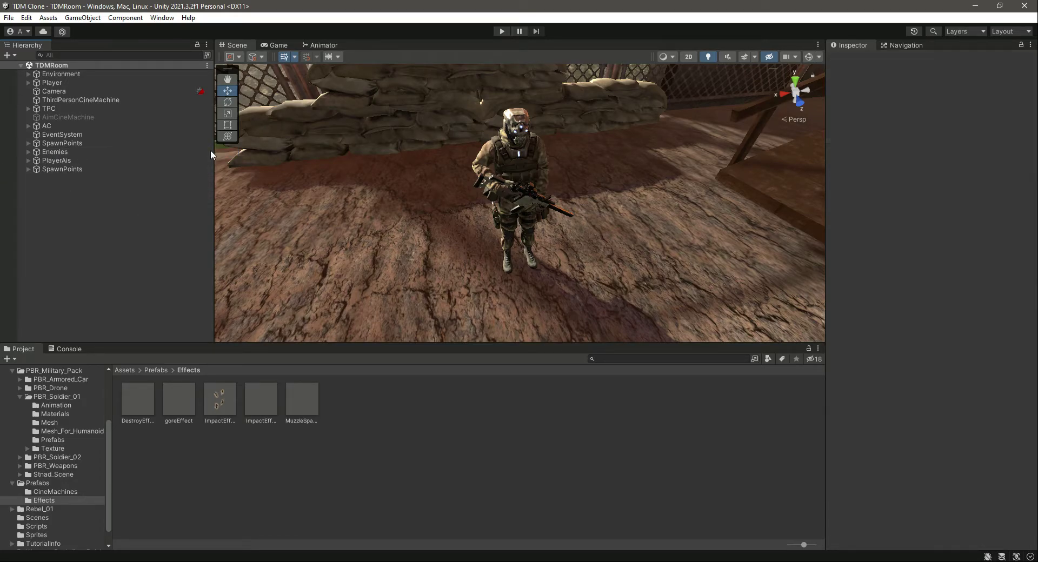
# Step: Start play mode, walk the player forward to the railing and maximize the Game view
pyautogui.click(502, 31)
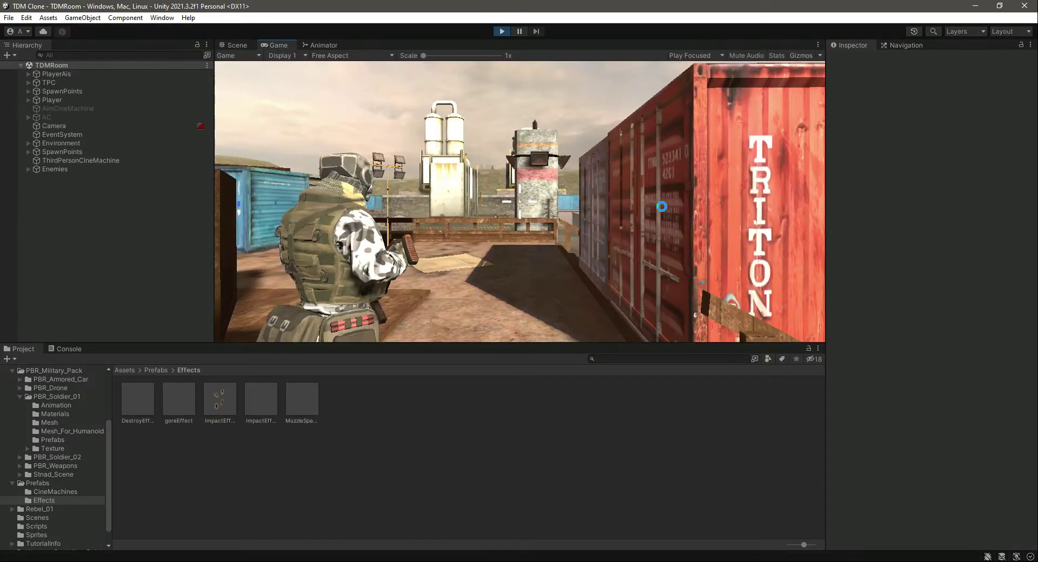
pyautogui.press('w')
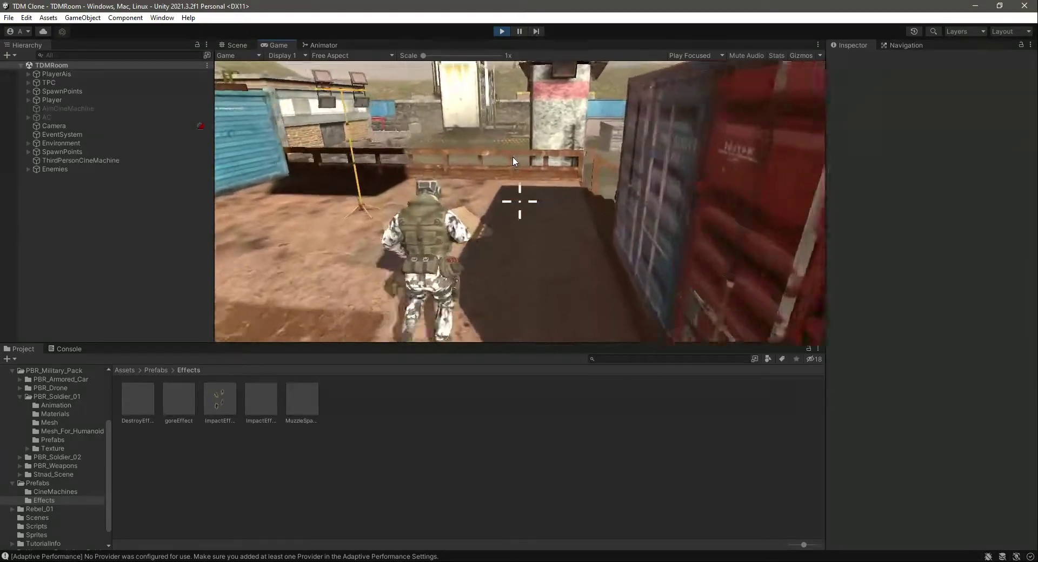
pyautogui.press('w')
pyautogui.rightClick(660, 152)
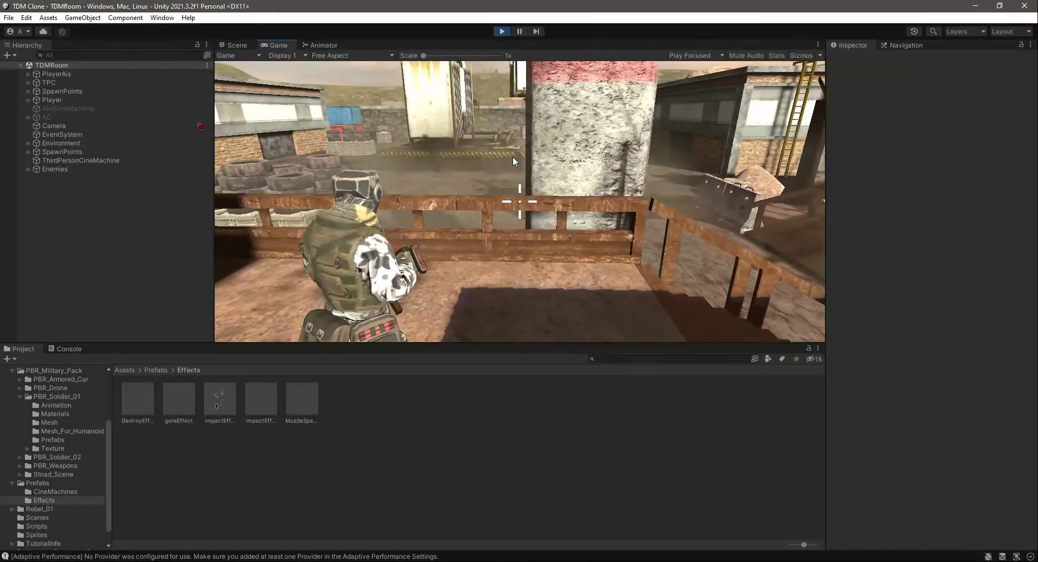
pyautogui.click(818, 45)
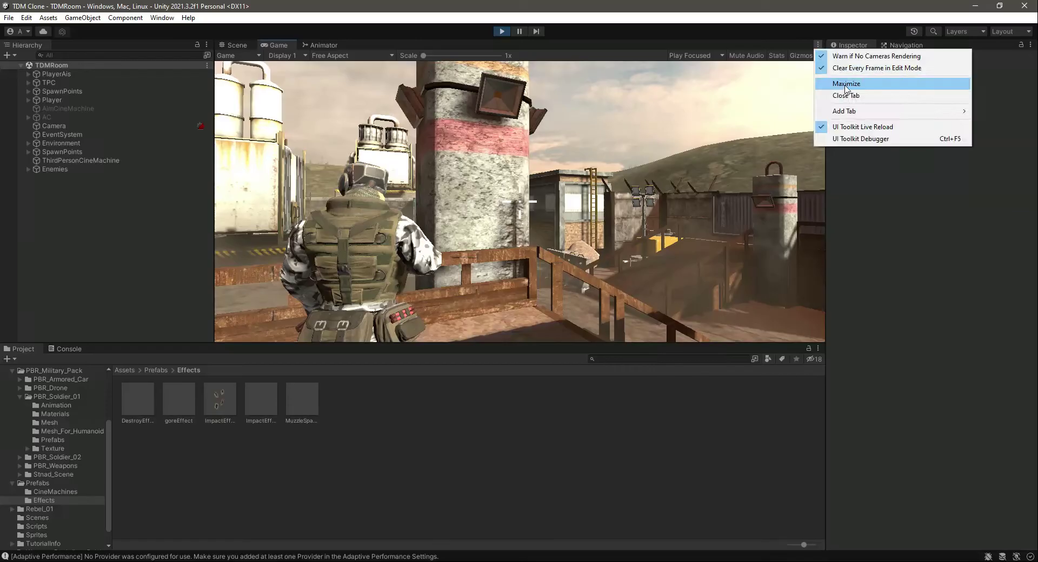
pyautogui.click(842, 85)
# Step: Play-test the level by walking the player down from the railing and across the yard past the fighting teammates to a red-masked enemy
pyautogui.press('w')
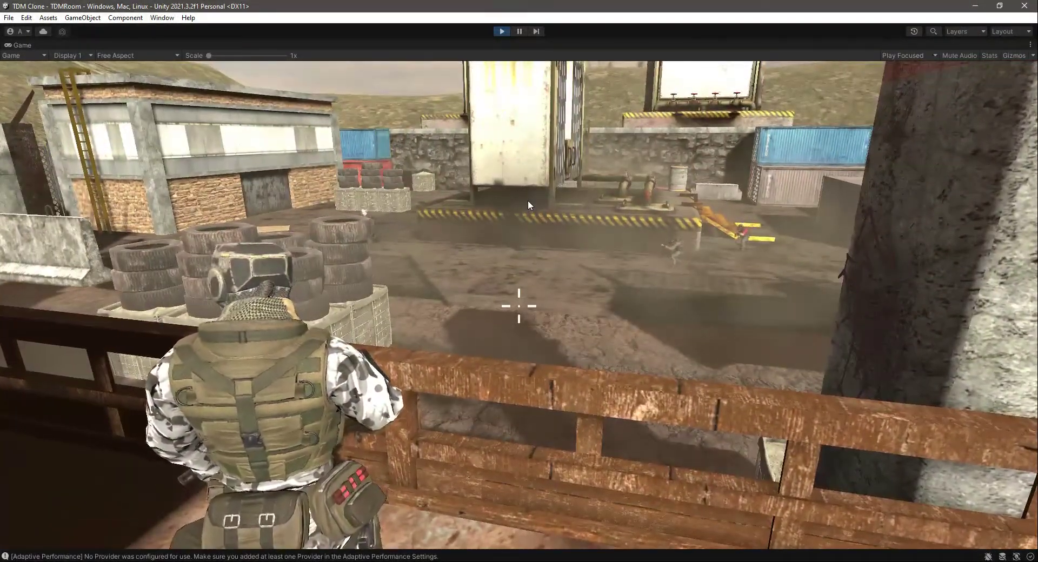
pyautogui.press('w')
pyautogui.press('w')
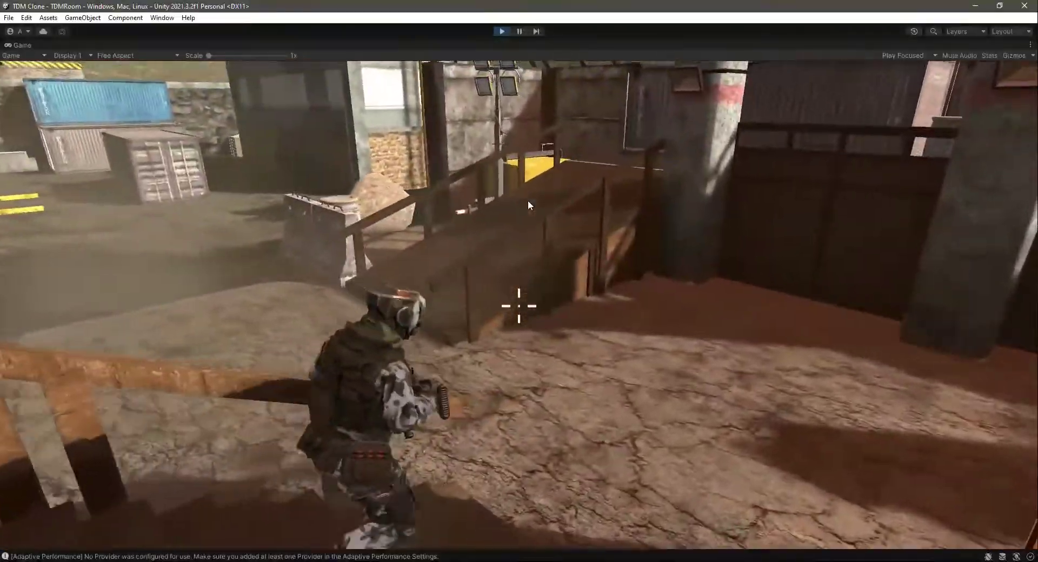
pyautogui.press('w')
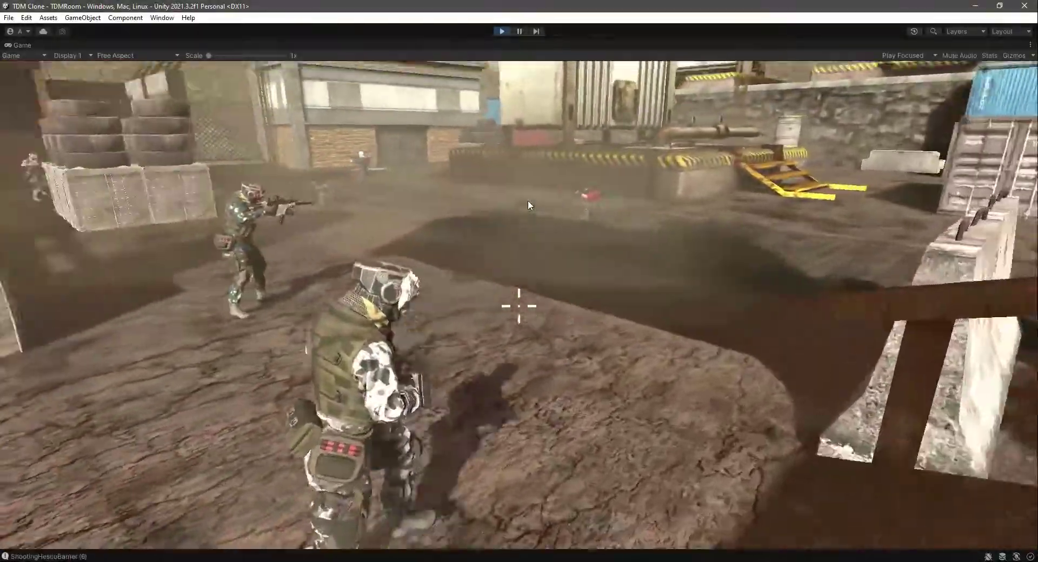
pyautogui.press('s')
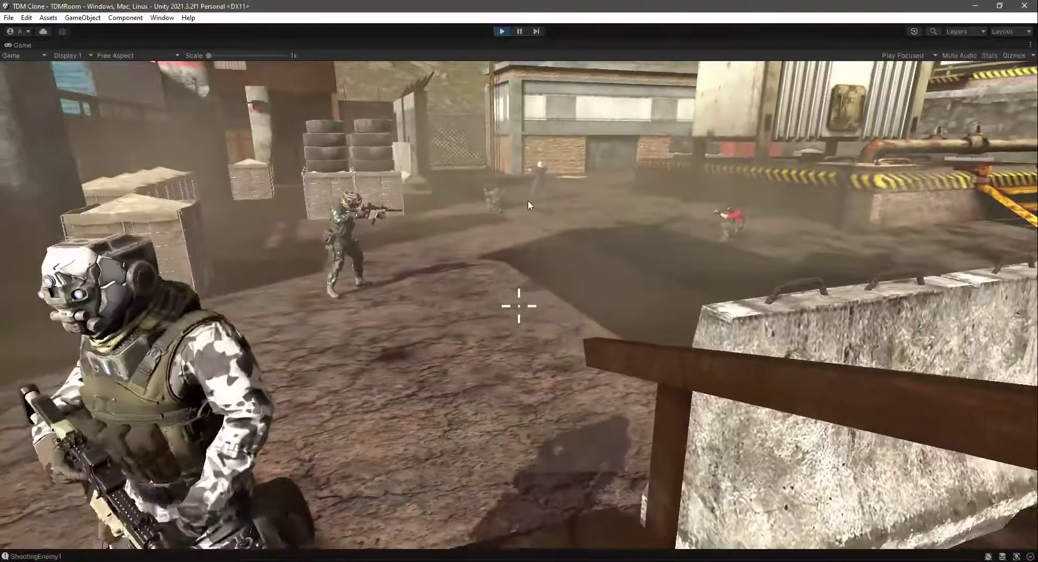
pyautogui.press('w')
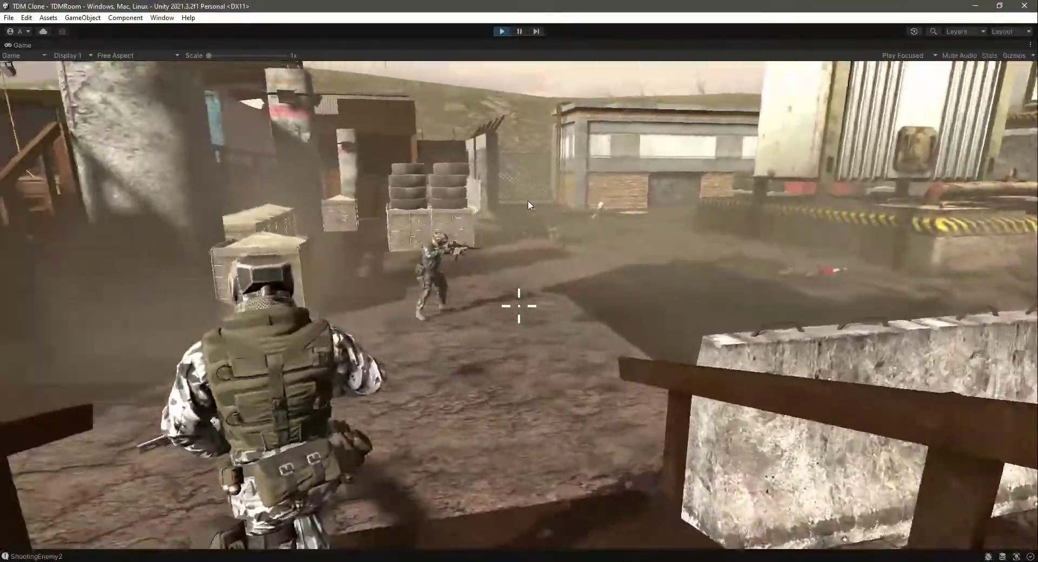
pyautogui.press('w')
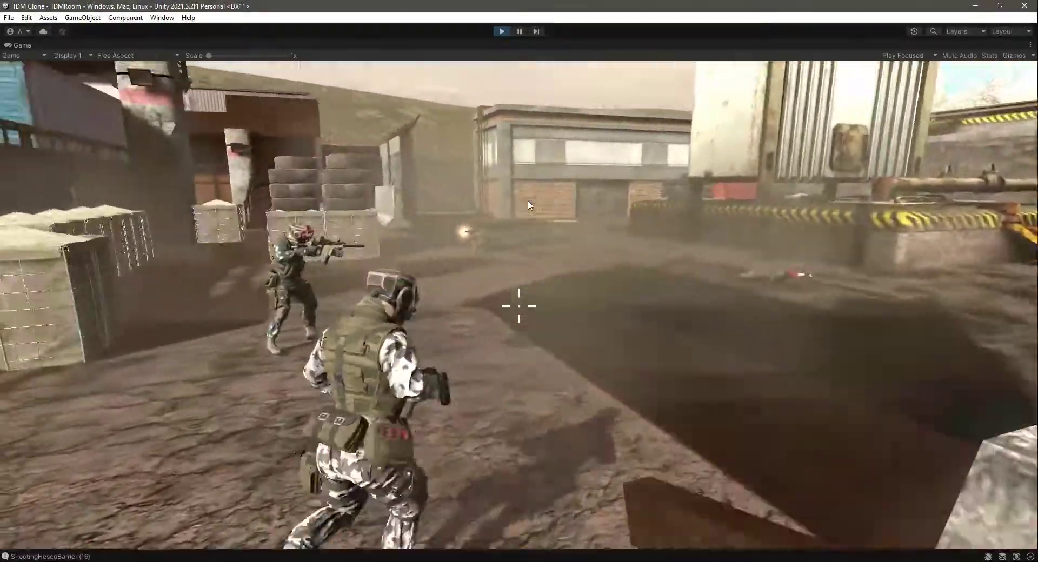
pyautogui.press('w')
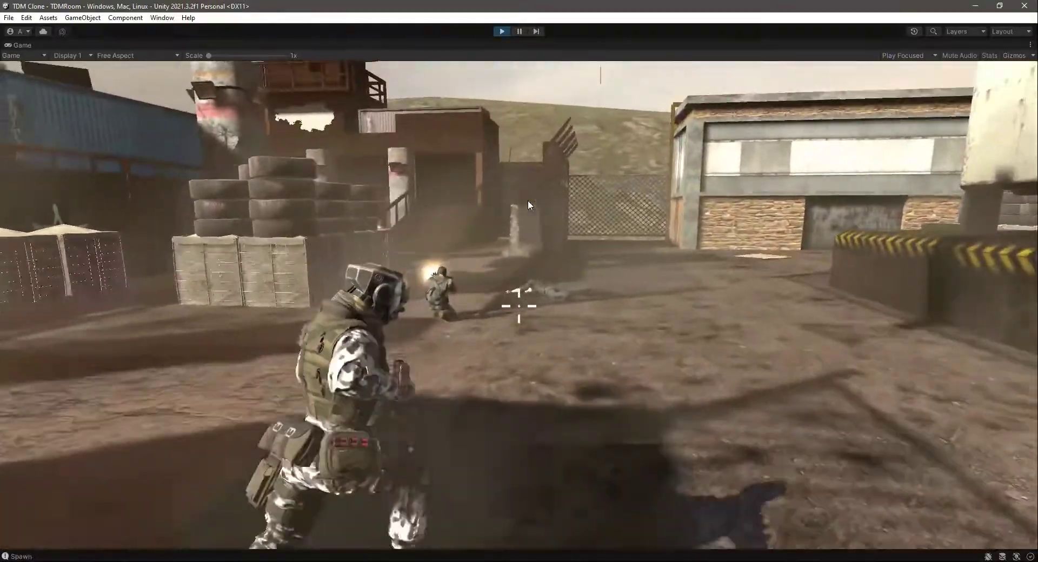
pyautogui.press('w')
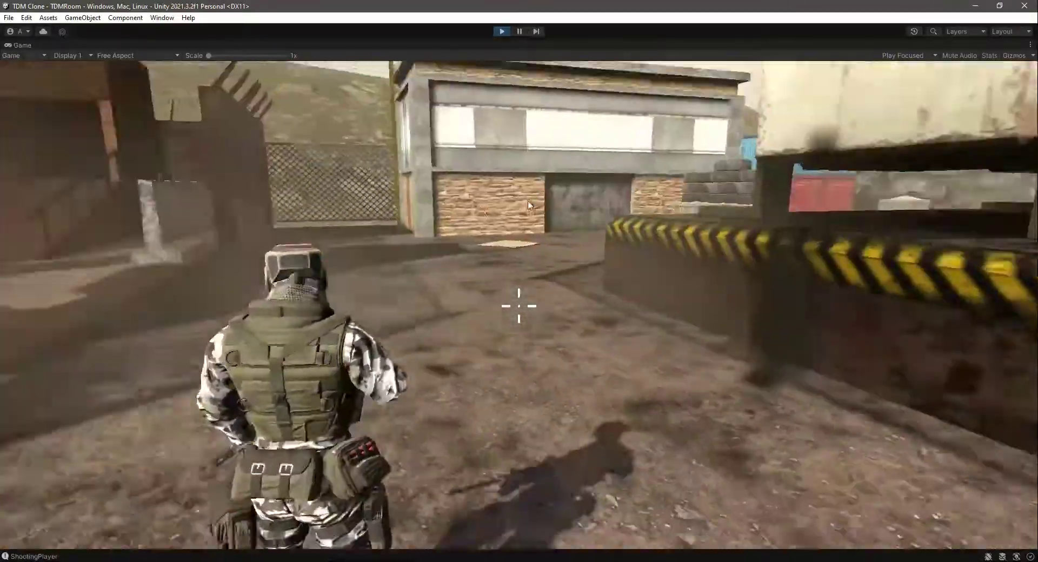
pyautogui.press('w')
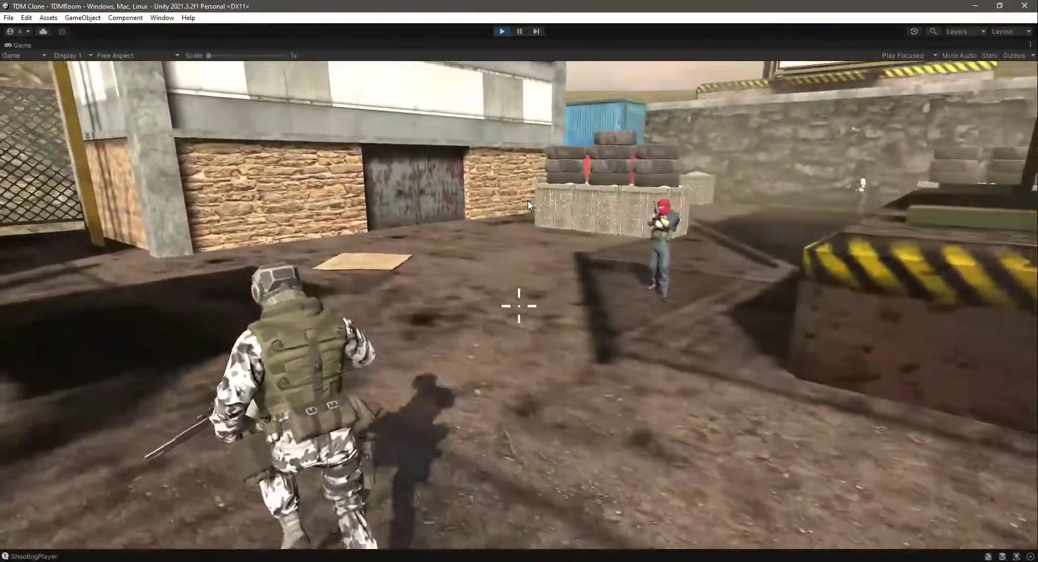
pyautogui.press('w')
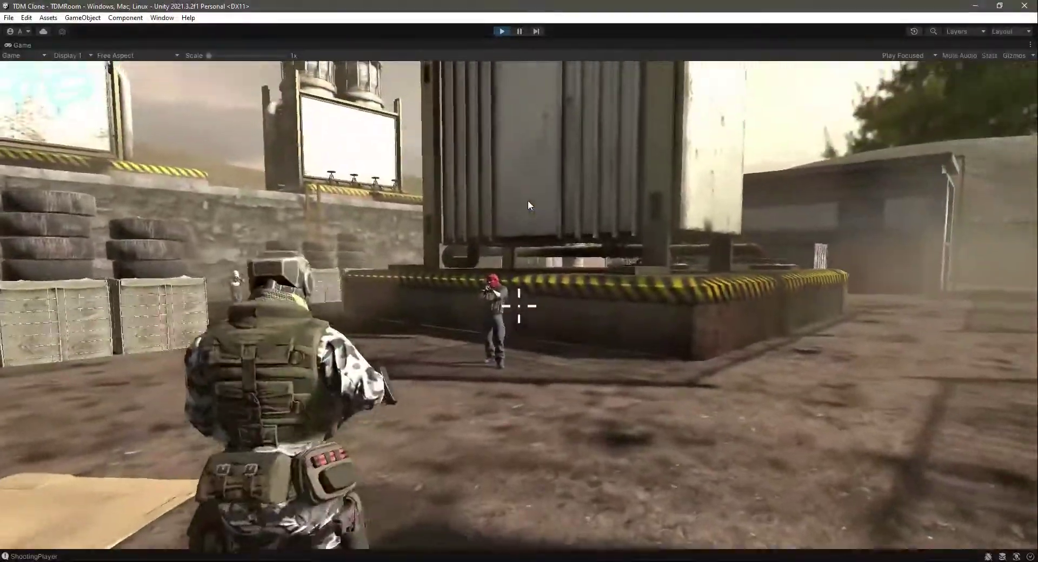
# Step: Aim at the red-masked enemy in front of the striped platform, shoot it and survey the rest of the yard
pyautogui.rightClick(528, 201)
pyautogui.click(529, 201)
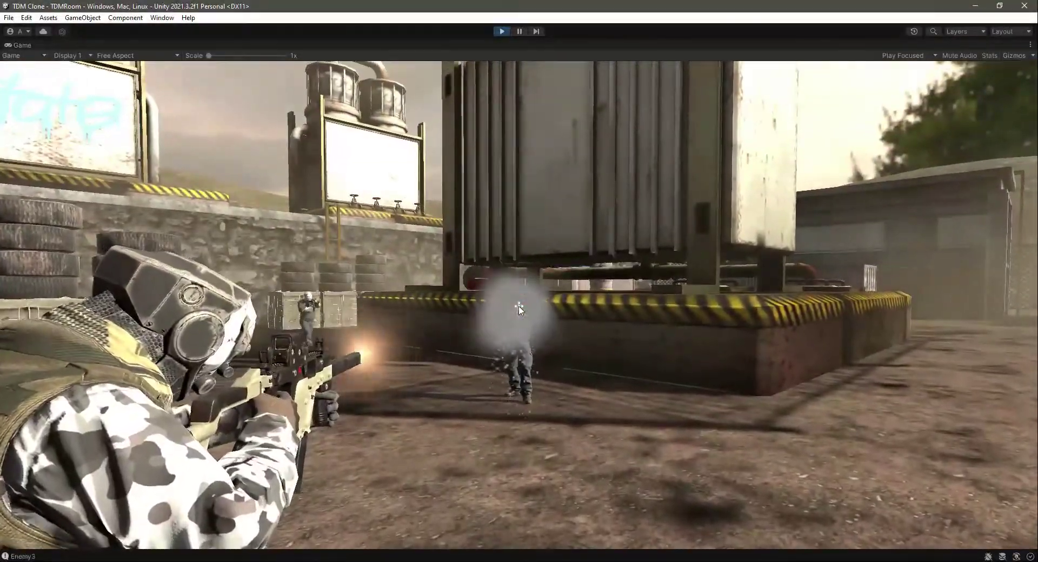
pyautogui.press('1')
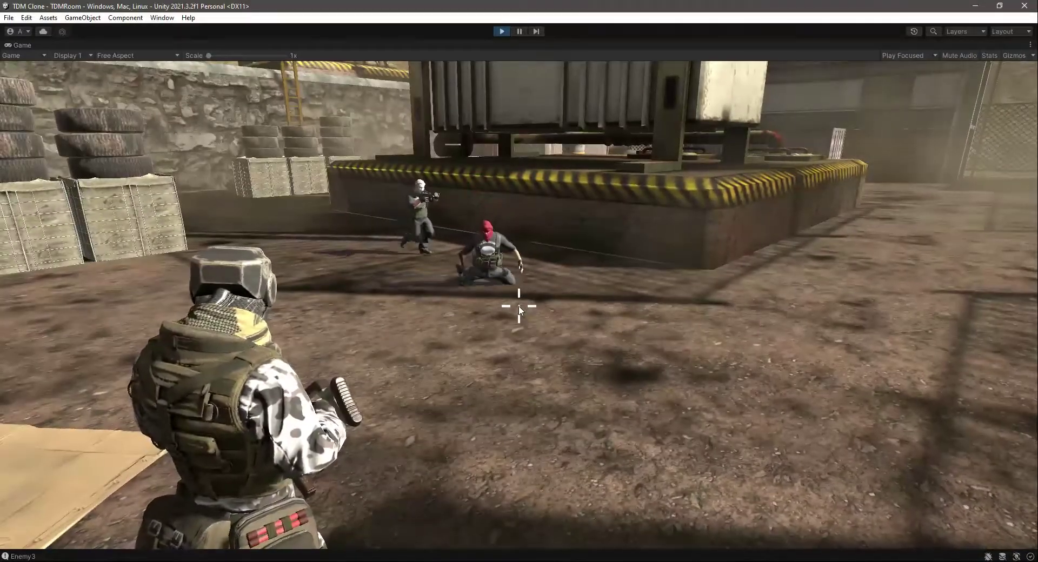
pyautogui.press('w')
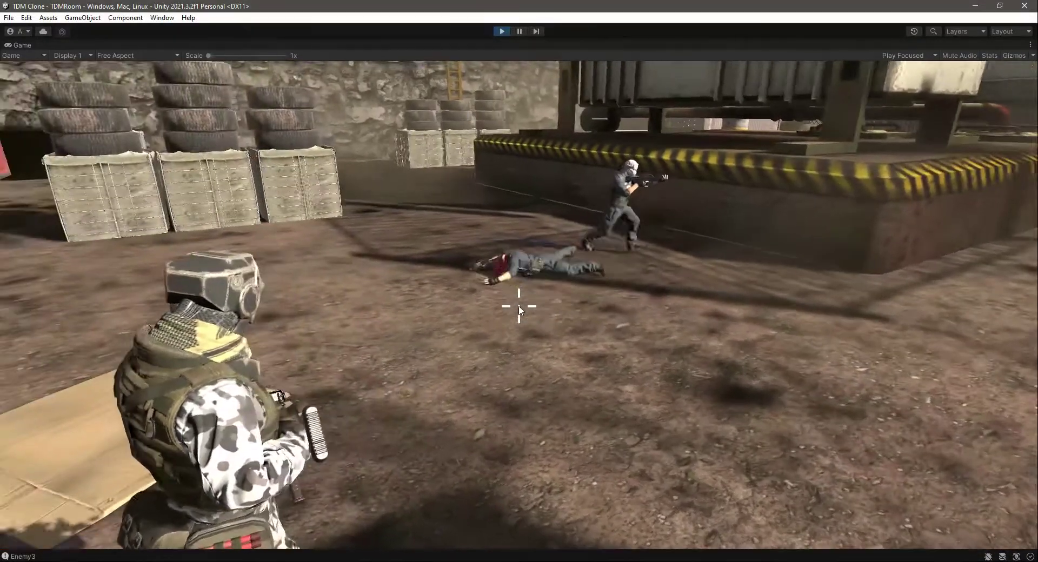
pyautogui.press('w')
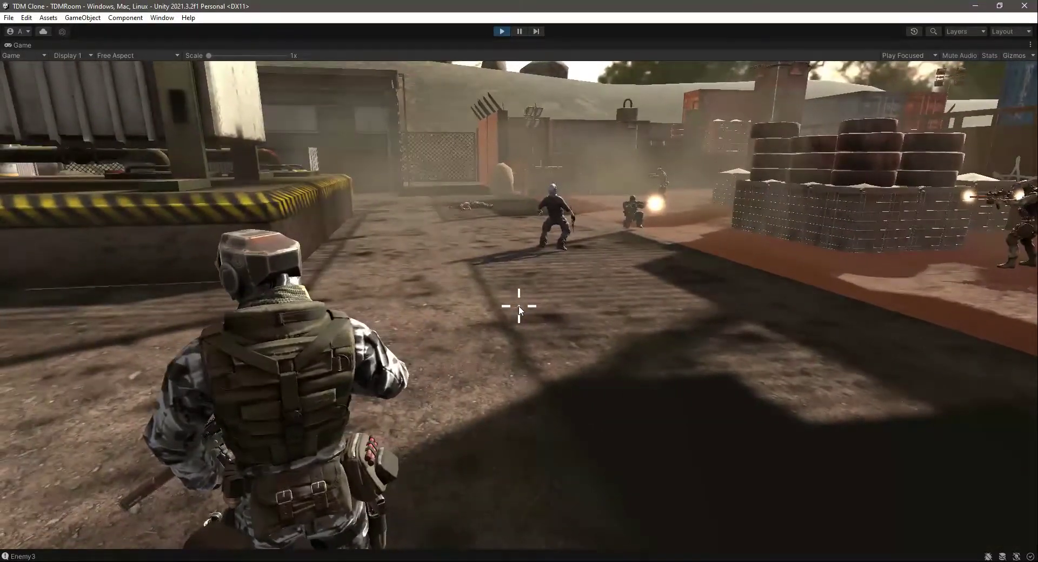
# Step: Advance toward the firefight near the stacked tyres, shoot the enemy there with the rifle and walk on to the brick building
pyautogui.click(519, 309)
pyautogui.press('w')
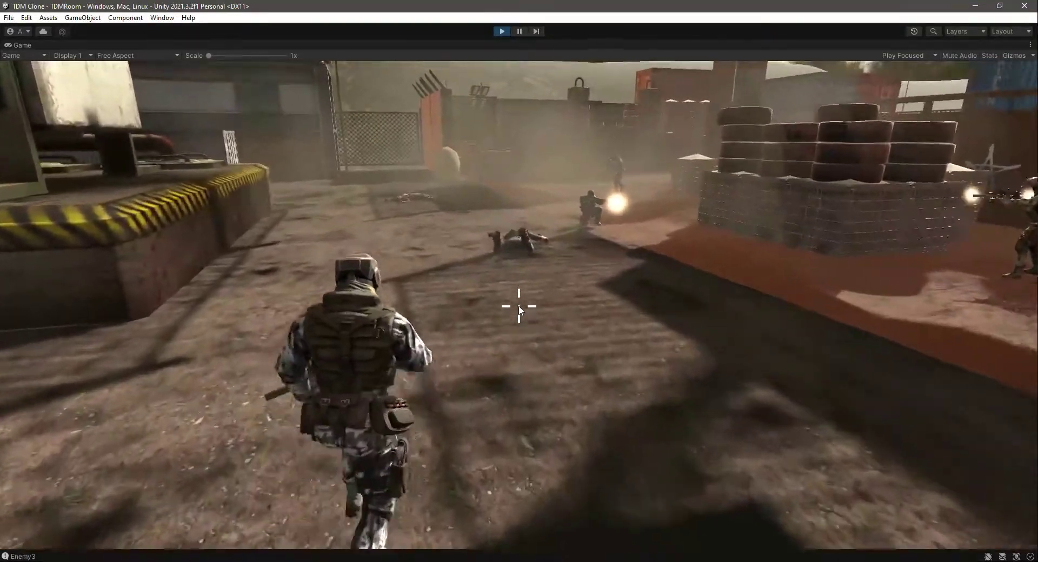
pyautogui.rightClick(519, 310)
pyautogui.click(519, 309)
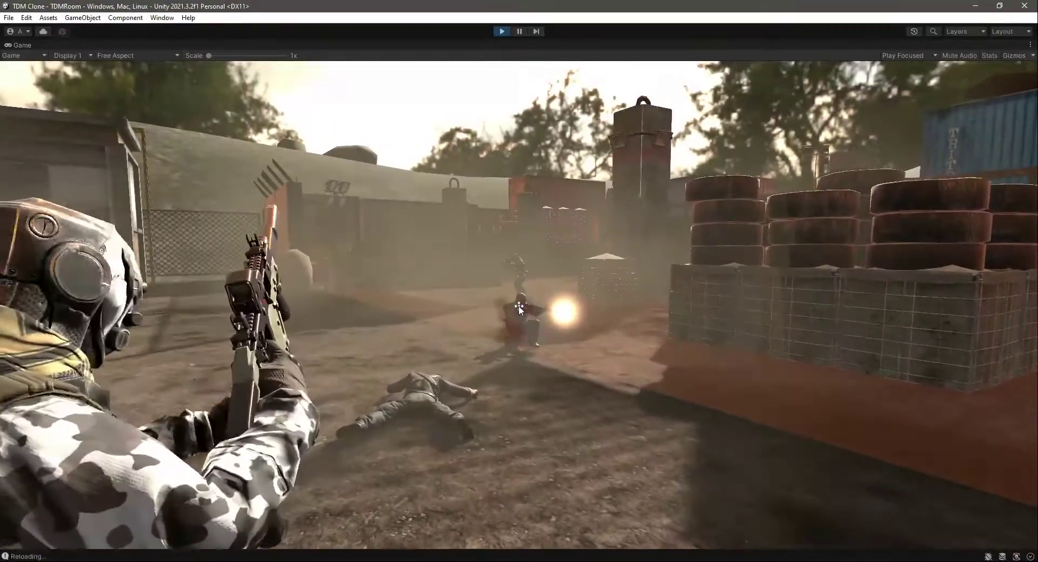
pyautogui.click(519, 310)
pyautogui.click(519, 309)
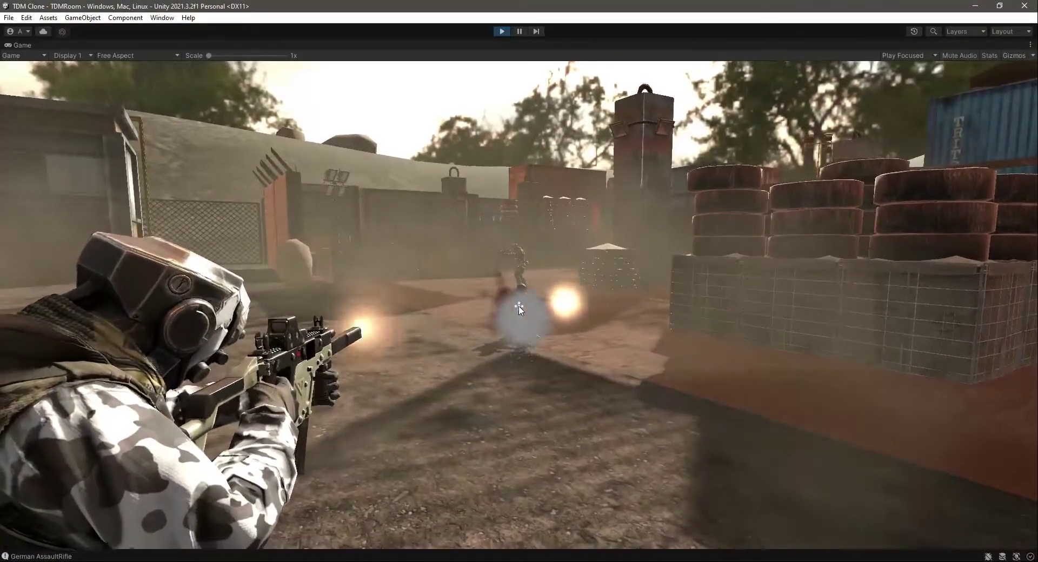
pyautogui.press('r')
pyautogui.click(519, 309)
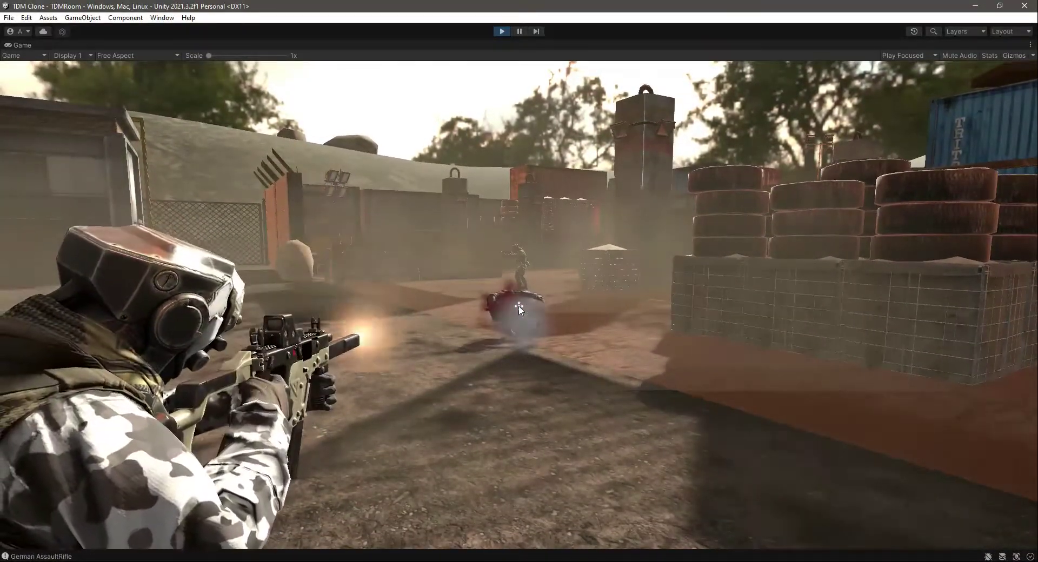
pyautogui.press('1')
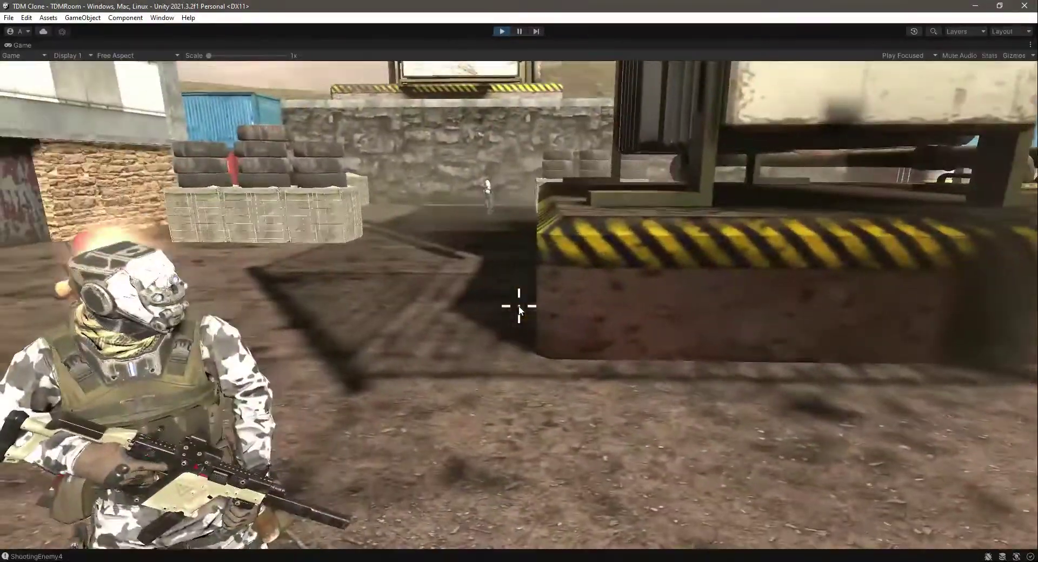
pyautogui.press('w')
pyautogui.press('w')
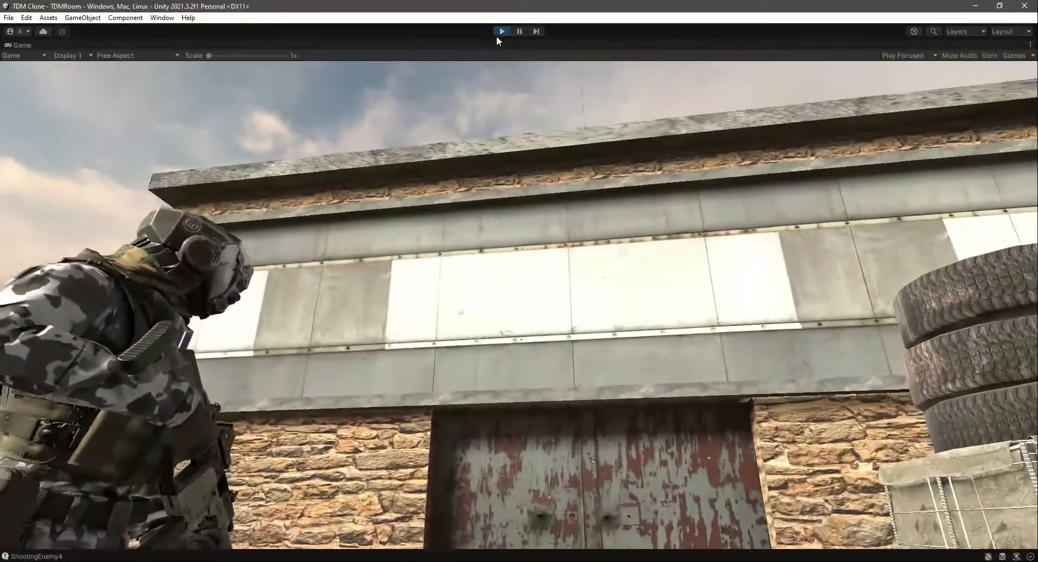
# Step: Stop play mode and clear the console log
pyautogui.click(501, 32)
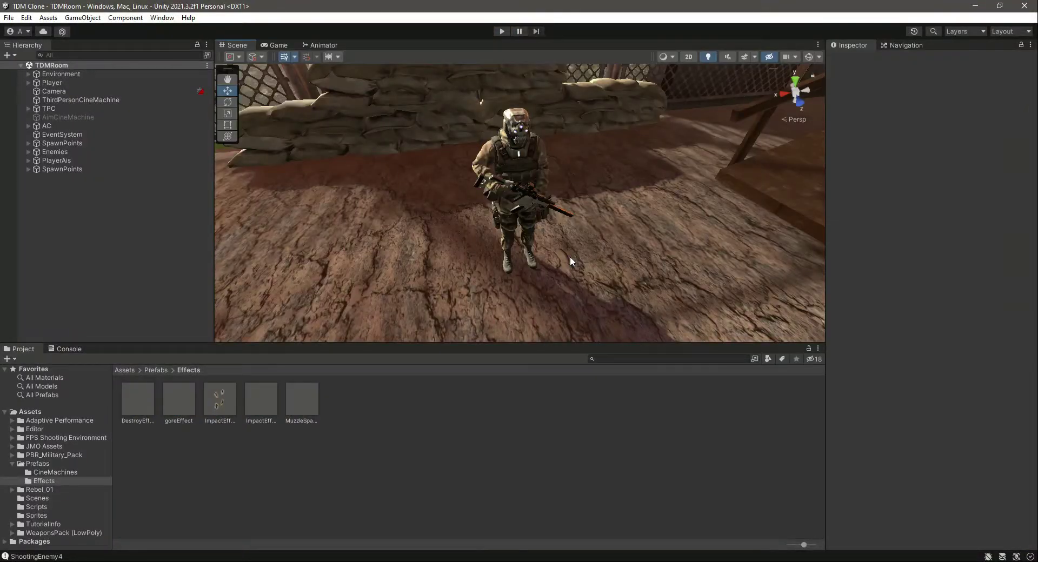
pyautogui.click(65, 349)
pyautogui.click(11, 359)
pyautogui.click(19, 349)
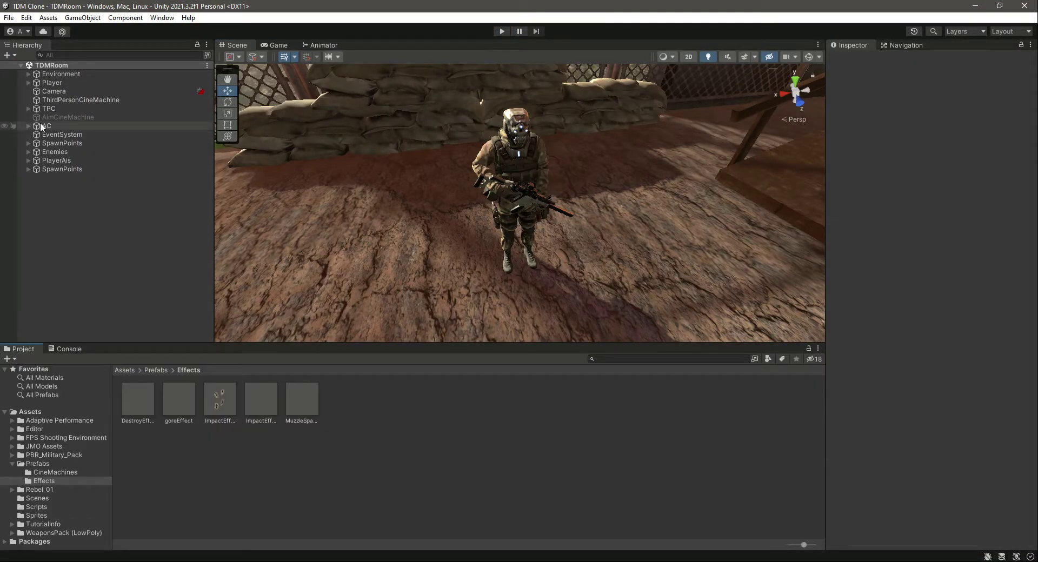
# Step: Review the shared Enemy script settings of Enemy1 through Enemy4 together, including Give Damage
pyautogui.click(29, 152)
pyautogui.click(68, 160)
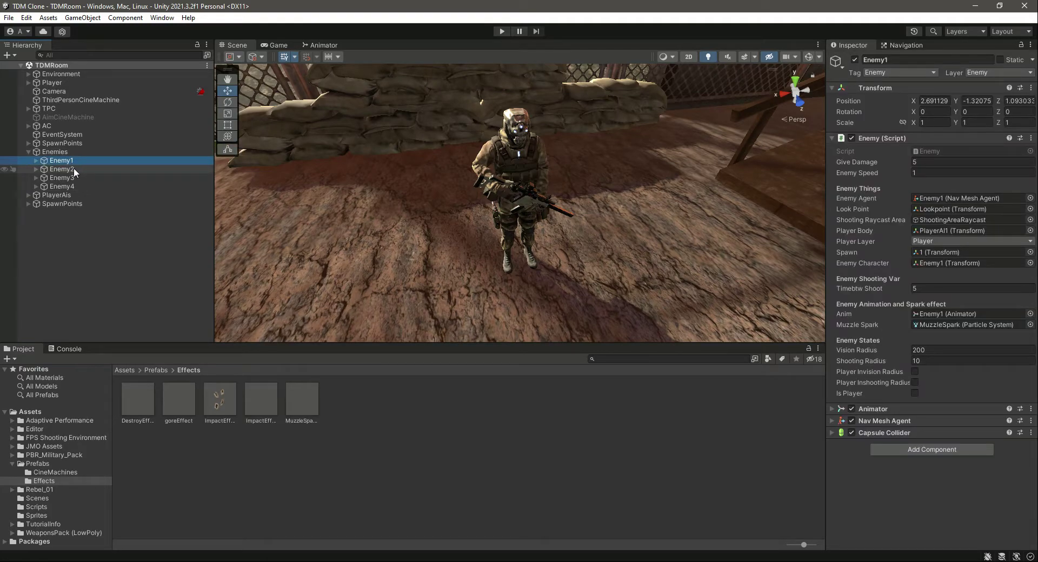
pyautogui.keyDown('shift'); pyautogui.click(74, 169); pyautogui.keyUp('shift')
pyautogui.keyDown('shift'); pyautogui.click(78, 177); pyautogui.keyUp('shift')
pyautogui.keyDown('shift'); pyautogui.click(80, 186); pyautogui.keyUp('shift')
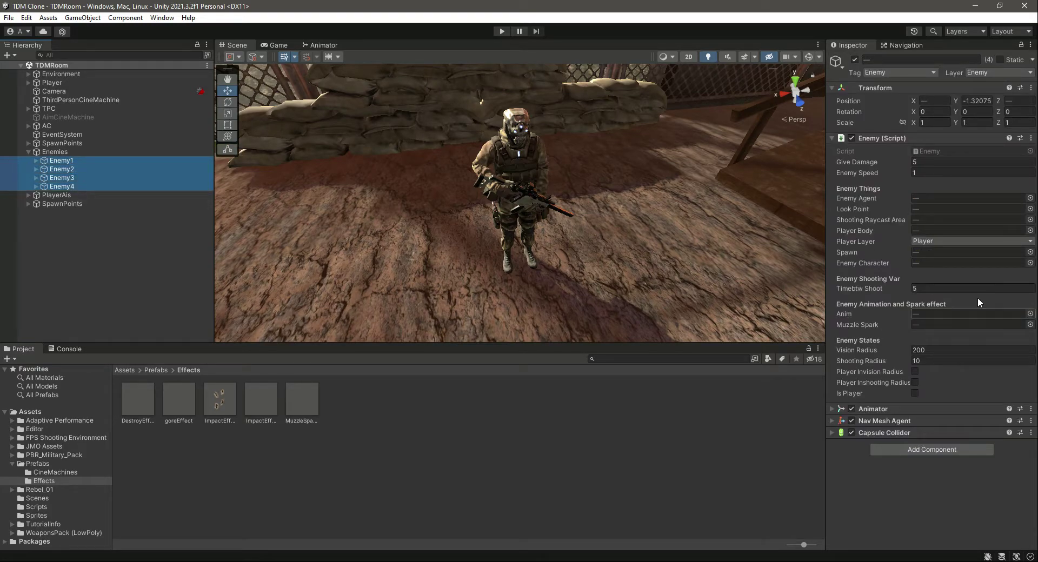
pyautogui.click(932, 162)
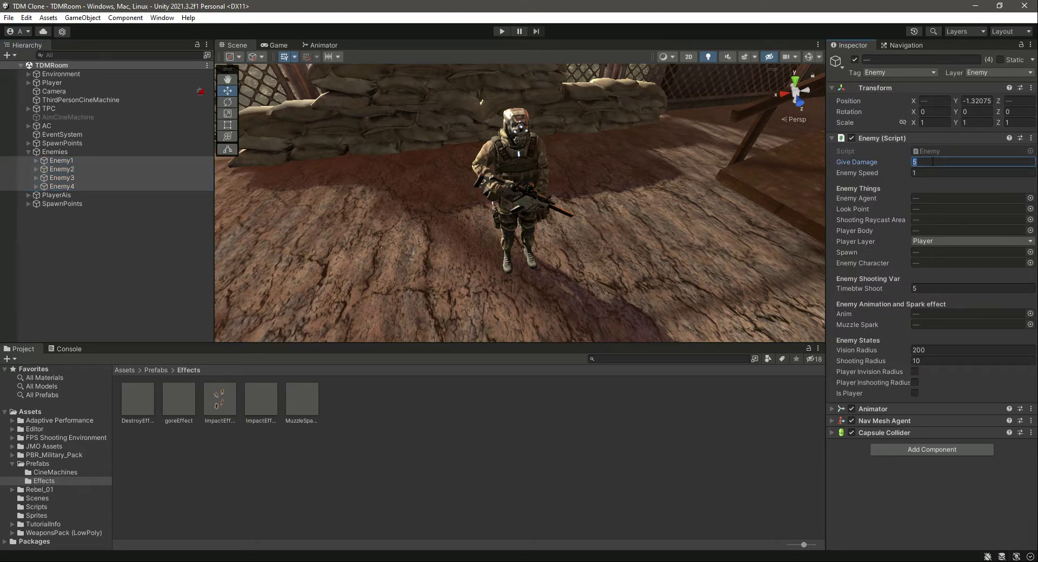
# Step: Set Enemy2's Give Damage to 6 and save the scene
pyautogui.click(94, 172)
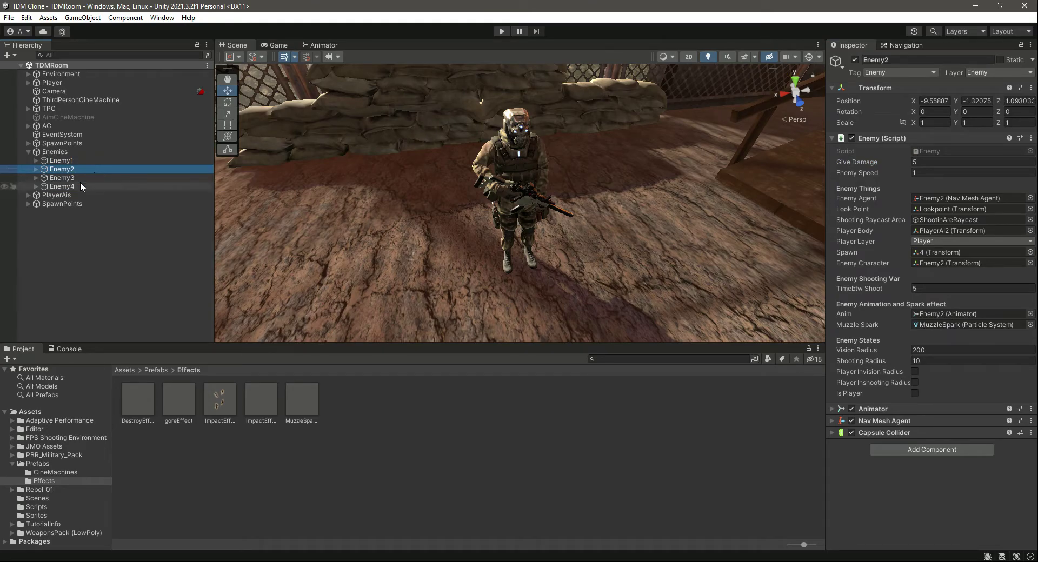
pyautogui.click(918, 163)
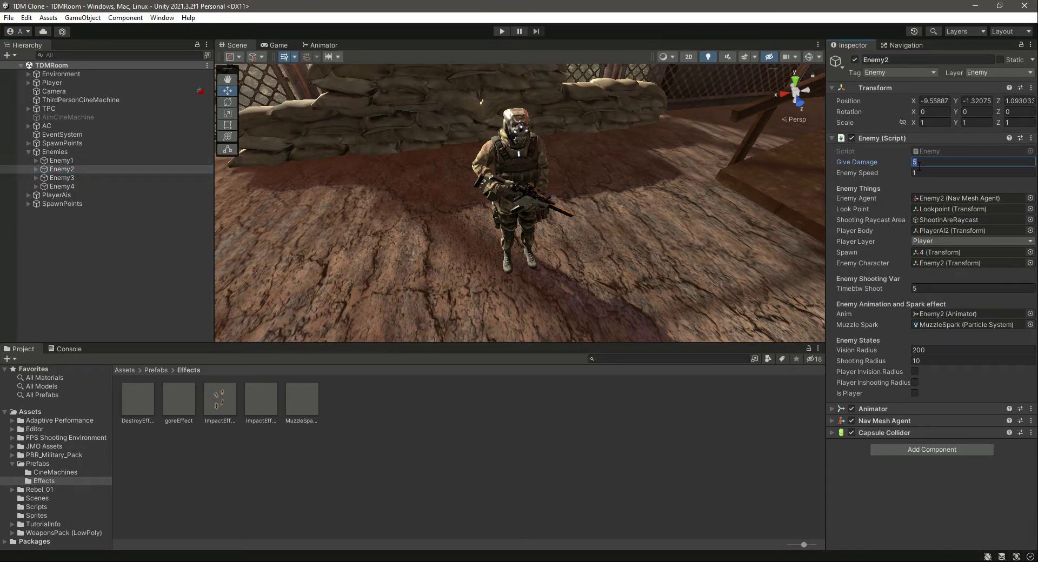
pyautogui.write('6')
pyautogui.hotkey('ctrl', 's')
# Step: Set Enemy4's Give Damage to 7 and collapse the Enemies group
pyautogui.click(61, 186)
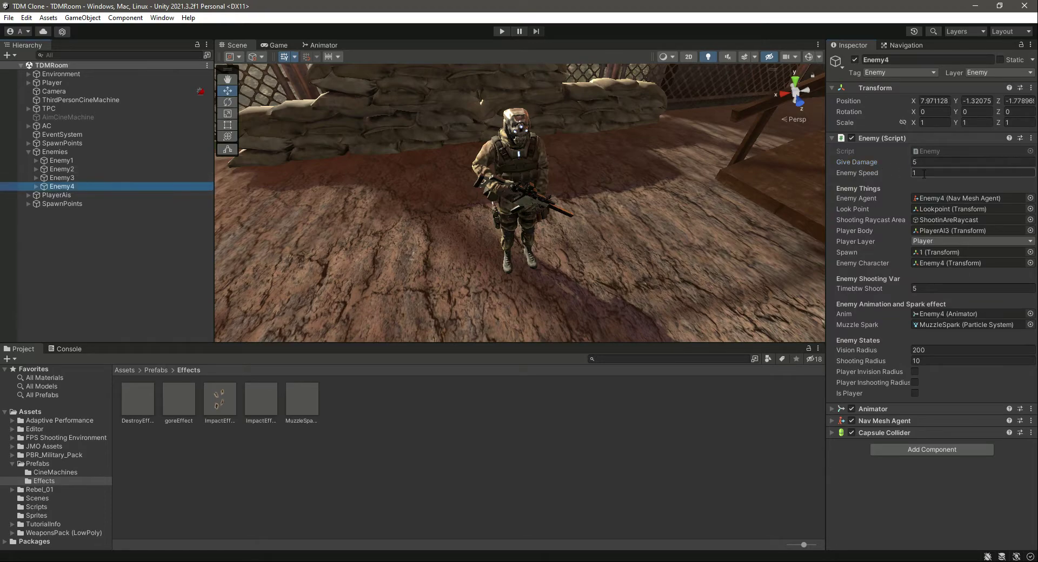
pyautogui.click(934, 163)
pyautogui.write('7')
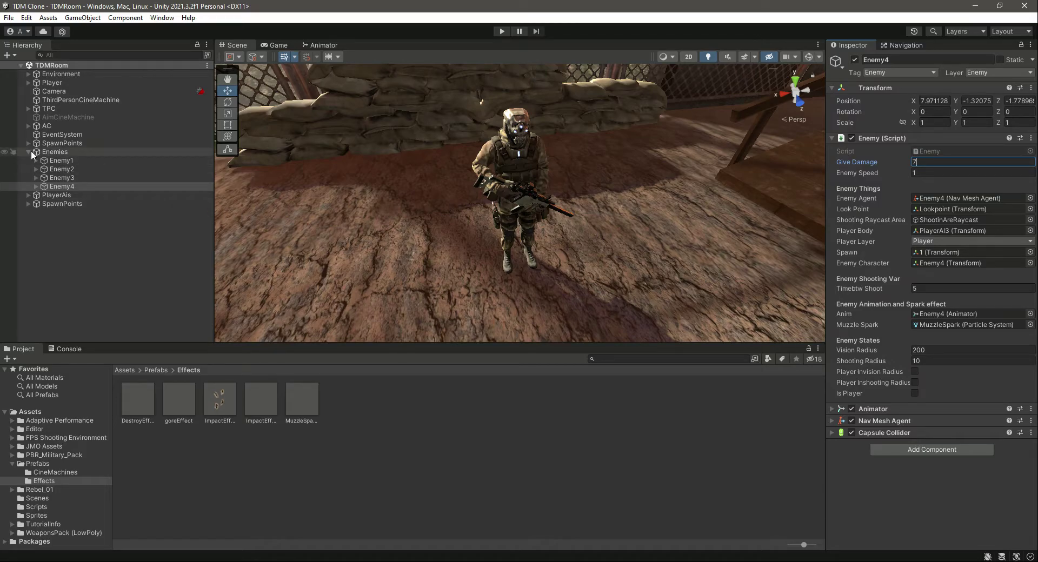
pyautogui.click(18, 152)
pyautogui.click(29, 151)
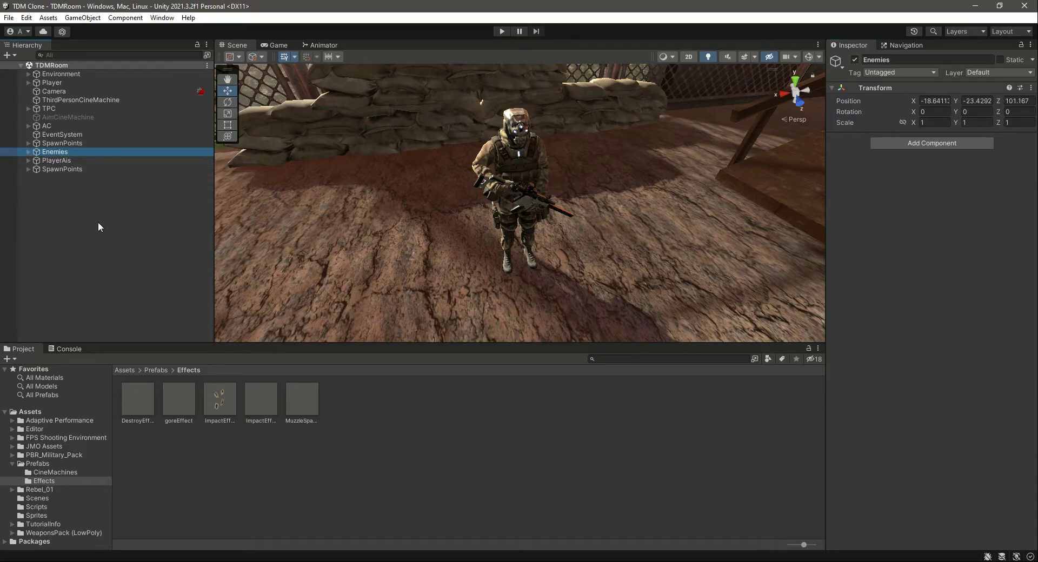
pyautogui.click(98, 221)
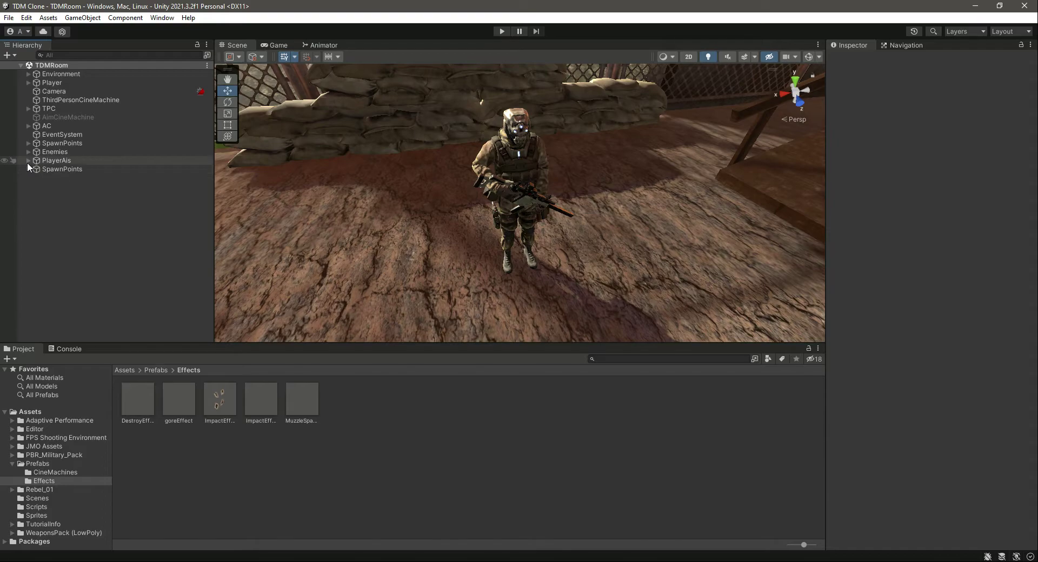
# Step: Check the Player AI script settings of PlayerAI2 and PlayerAI3, including Give Damage
pyautogui.click(29, 160)
pyautogui.click(63, 178)
pyautogui.click(66, 186)
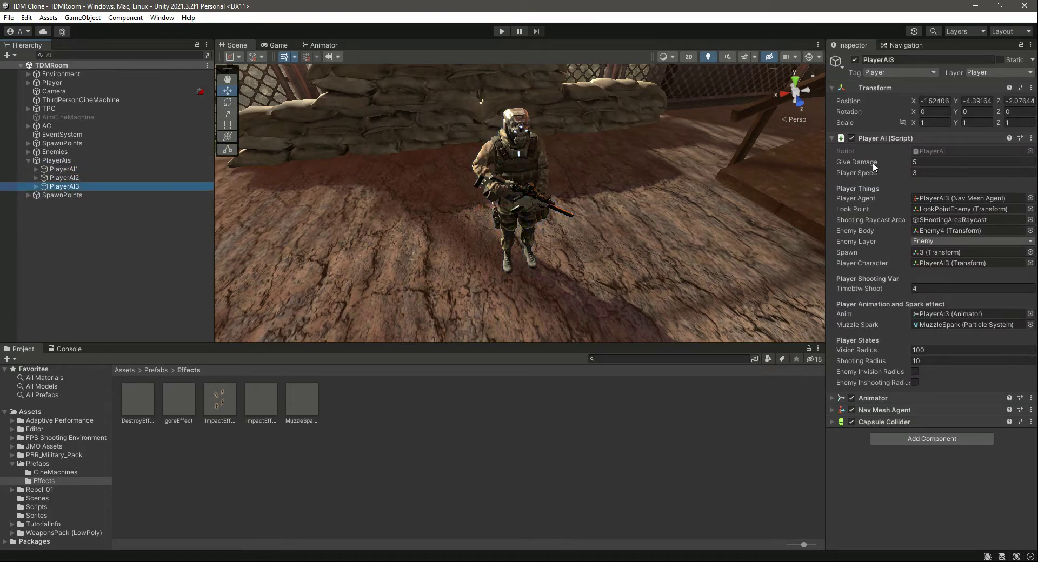
pyautogui.click(29, 160)
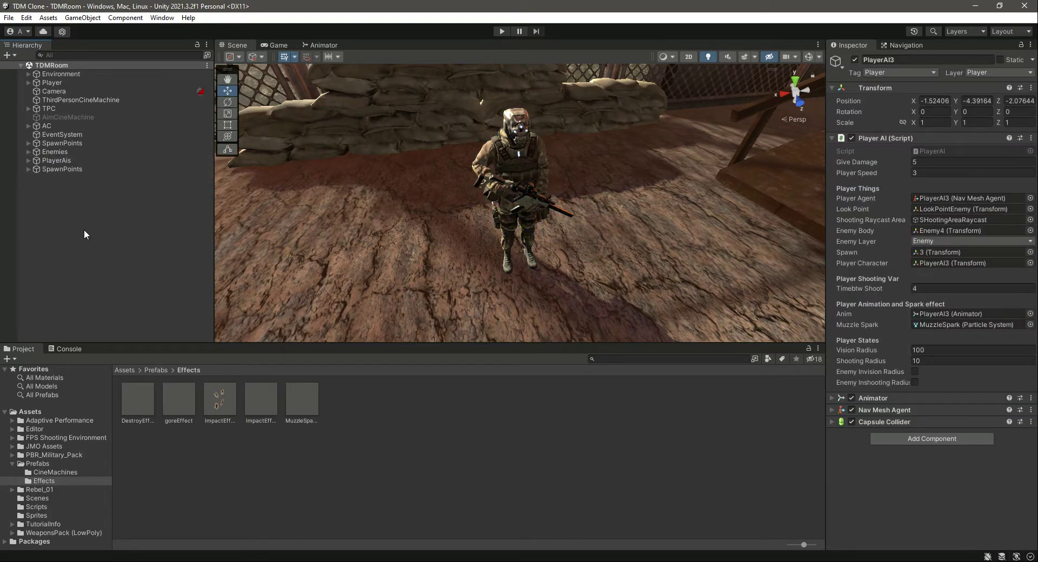
pyautogui.click(87, 233)
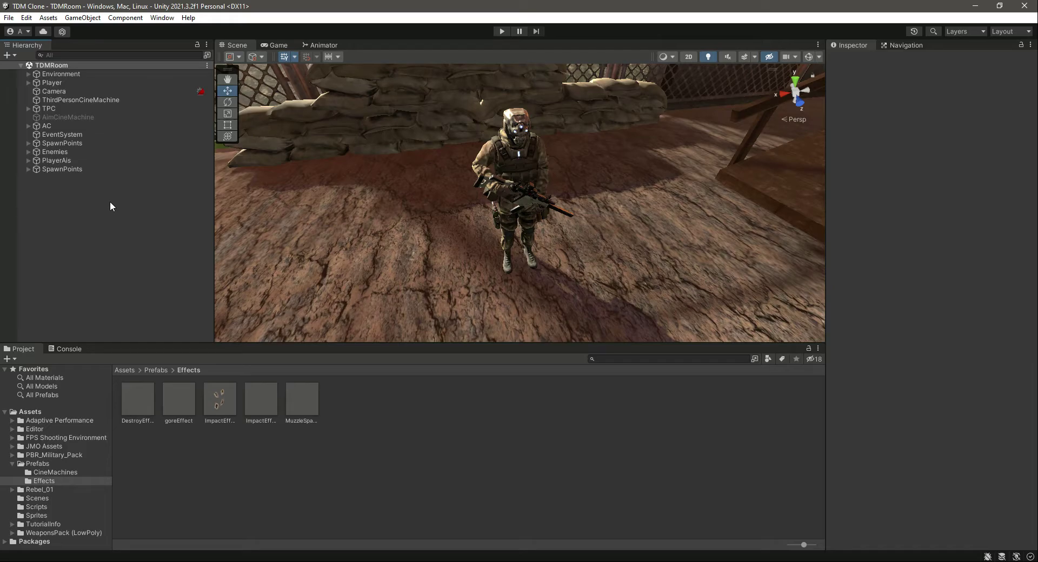
# Step: Inspect the Enemies group, the PlayerAis group and the Player in the Scene view by framing each one
pyautogui.doubleClick(85, 151)
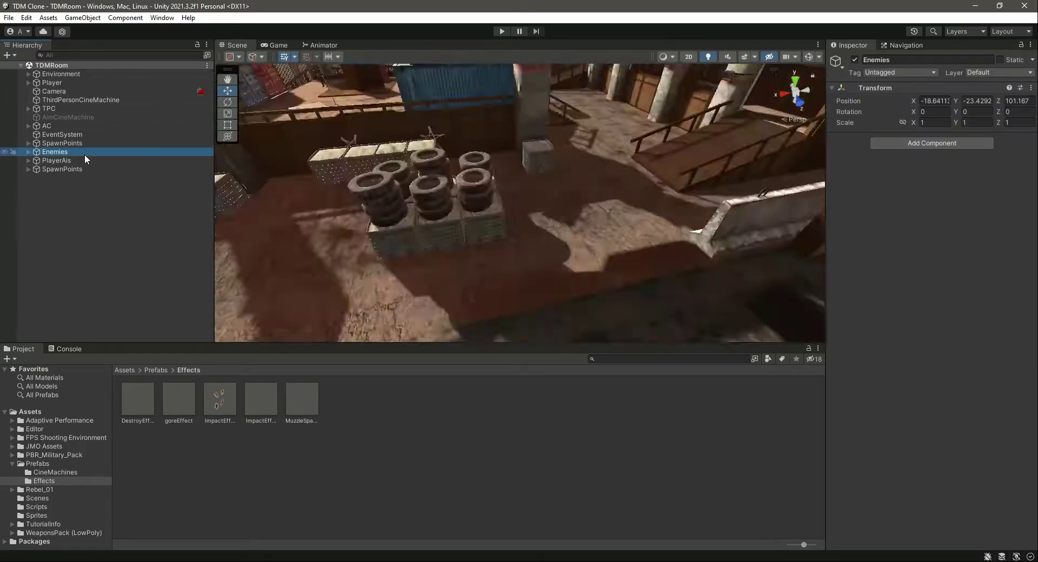
pyautogui.doubleClick(83, 160)
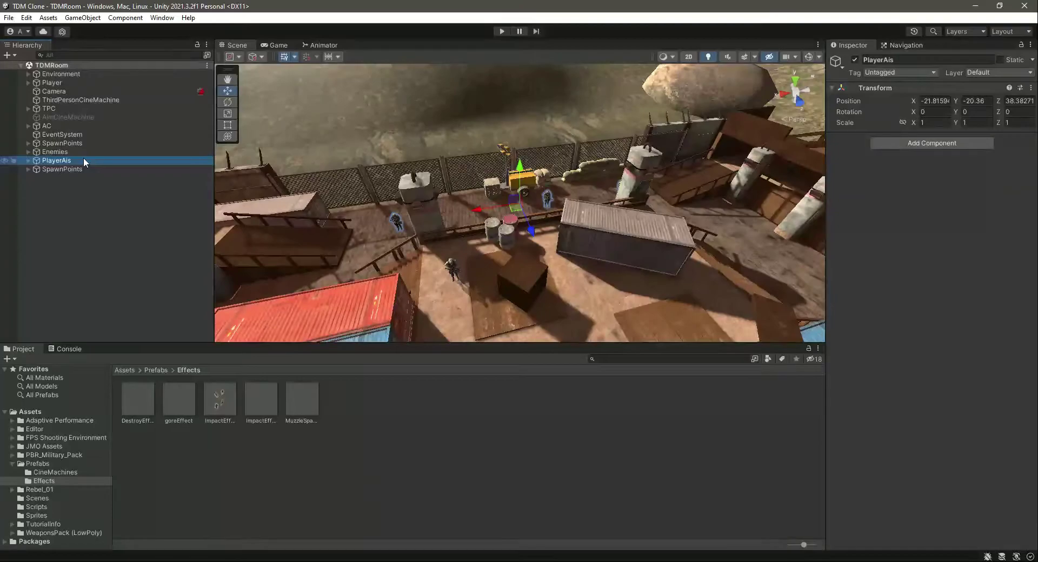
pyautogui.doubleClick(74, 154)
pyautogui.doubleClick(74, 161)
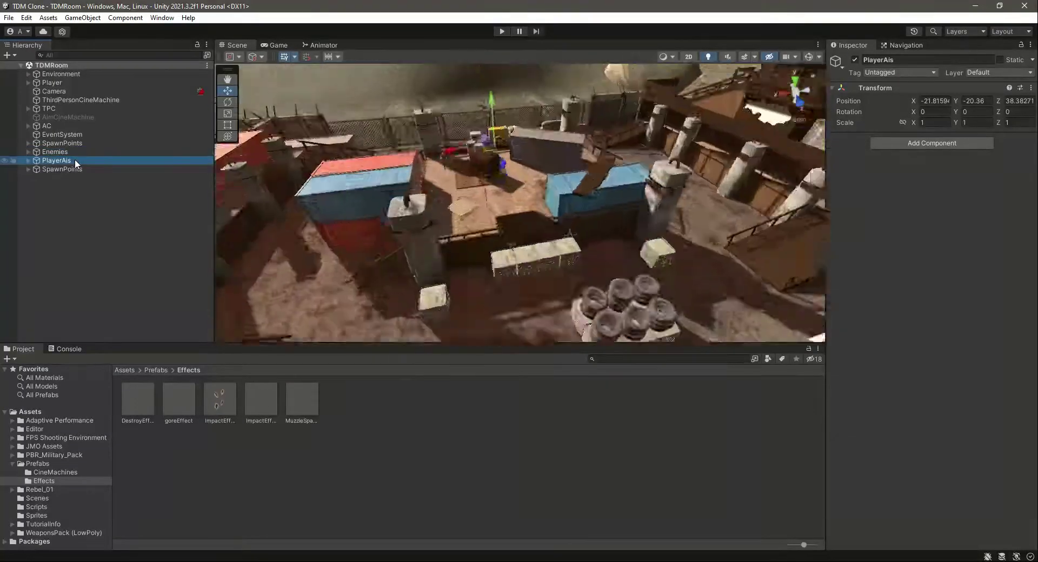
pyautogui.moveTo(481, 189); pyautogui.dragTo(566, 159, button='right')
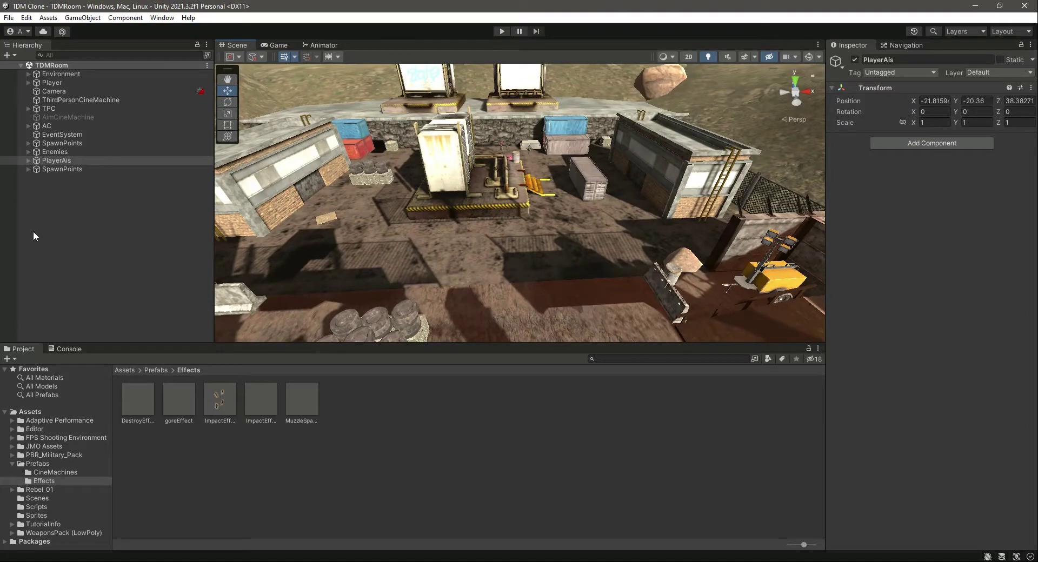
pyautogui.doubleClick(62, 84)
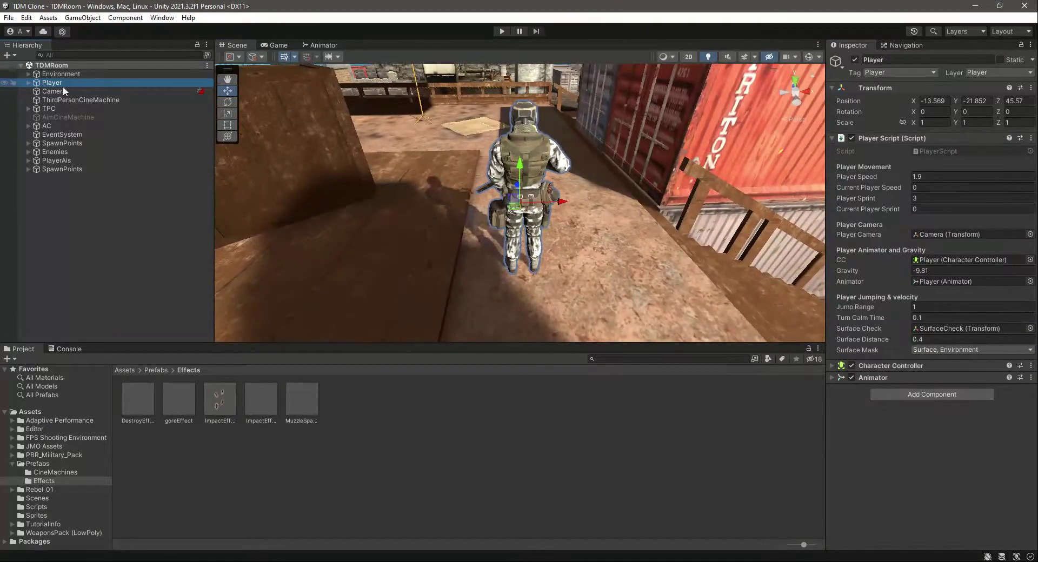